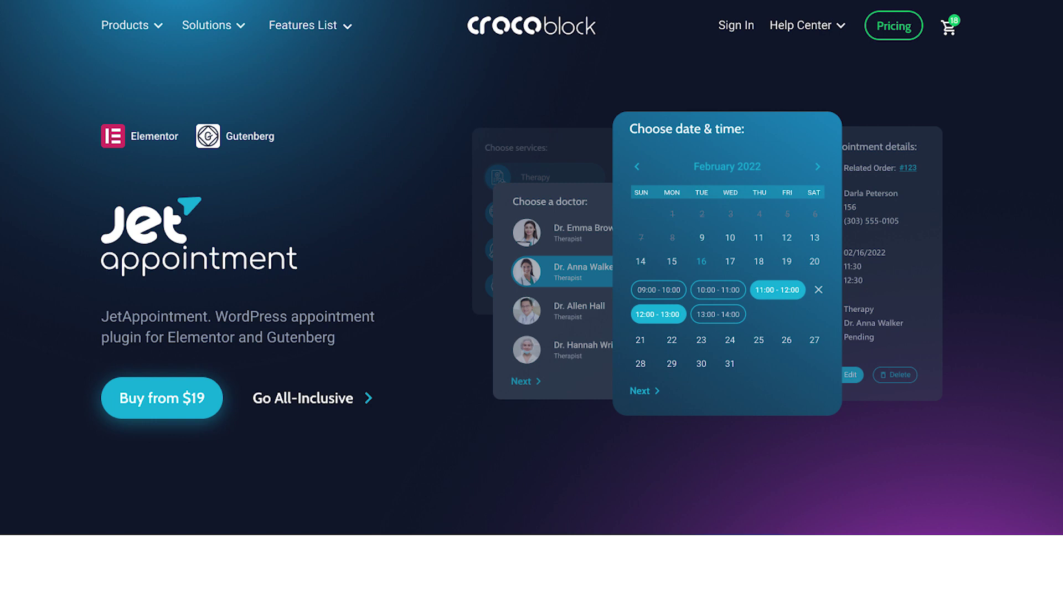
# Open the Integrations section of the JetAppointment plugin settings.
pyautogui.scroll(-6, 531, 299)
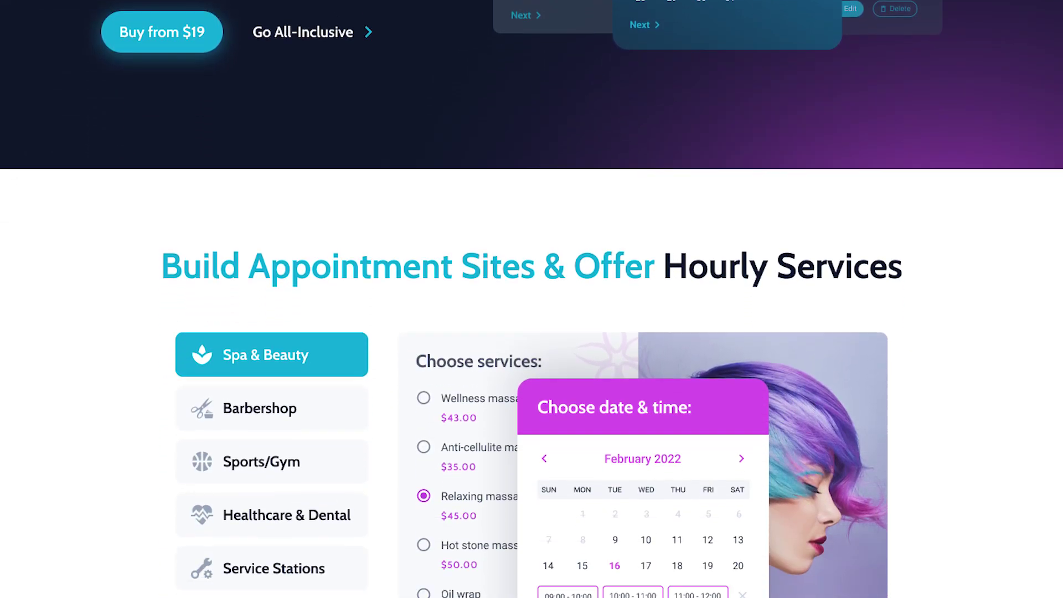
pyautogui.scroll(-7, 532, 299)
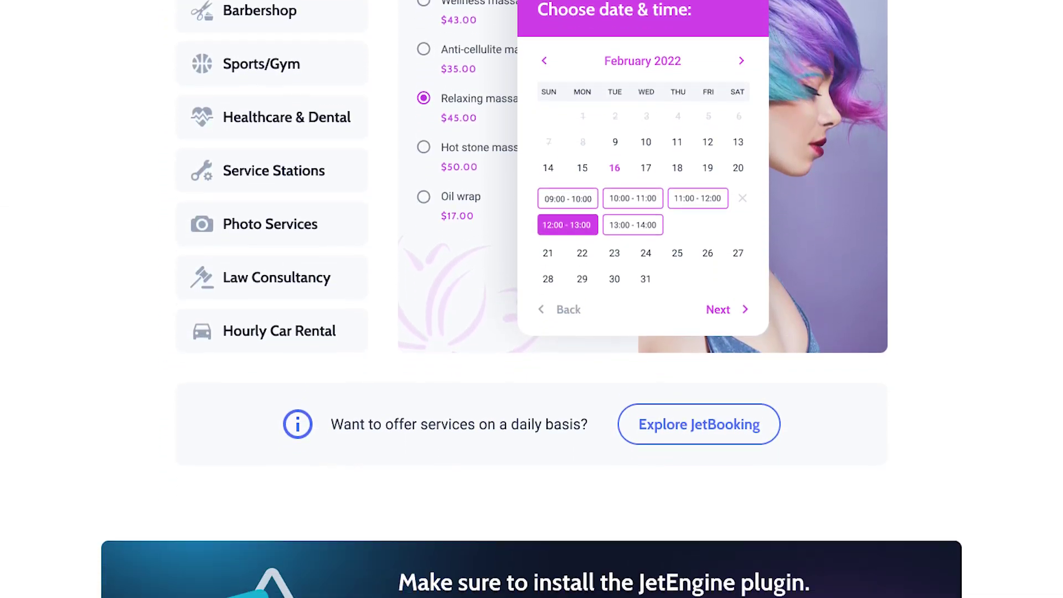
pyautogui.scroll(-7, 532, 300)
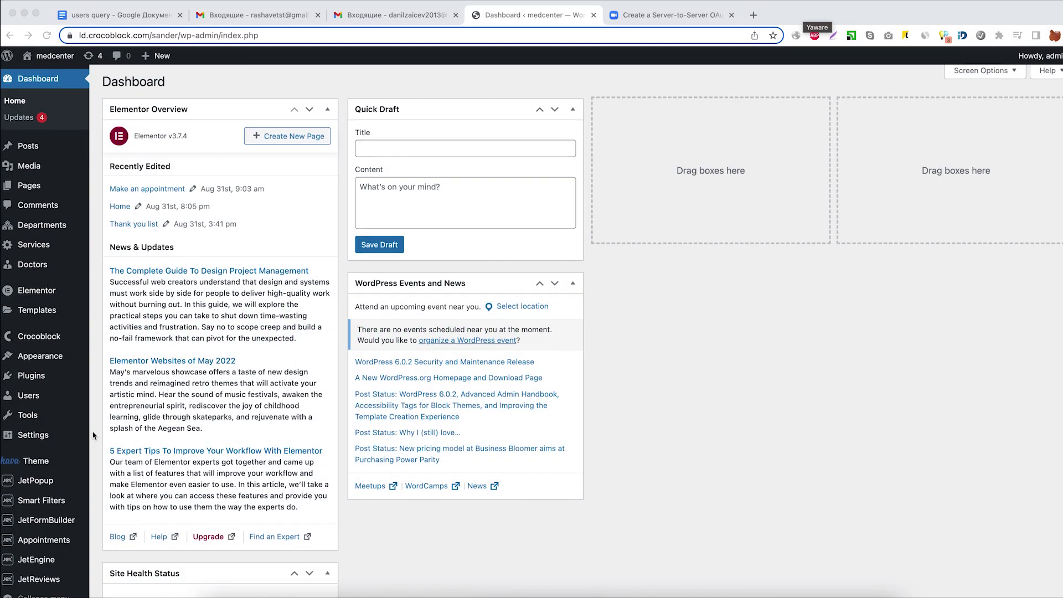
pyautogui.scroll(-1, 66, 503)
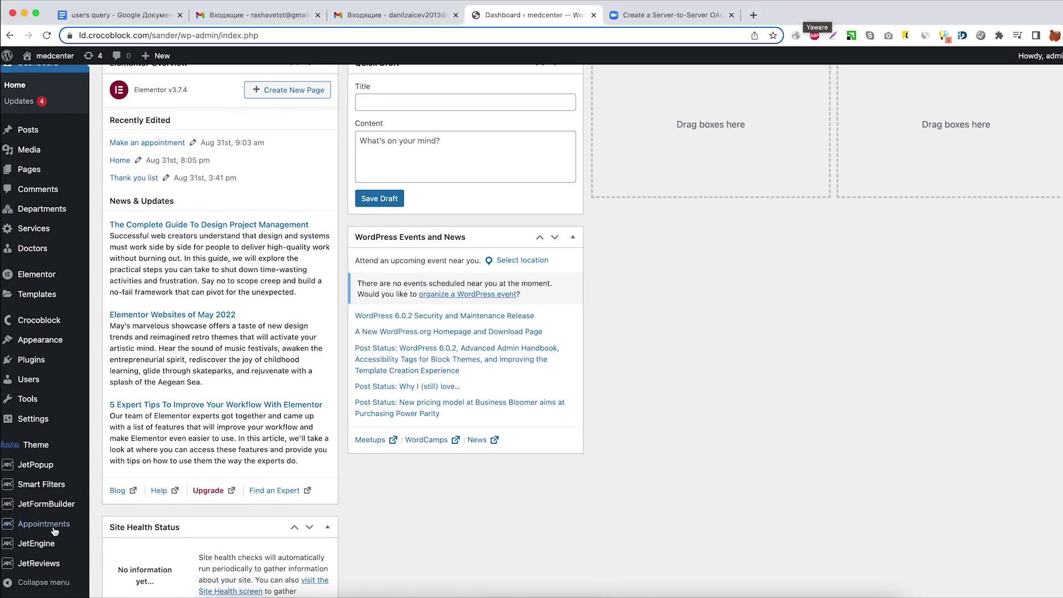
pyautogui.moveTo(49, 524)
pyautogui.click(112, 550)
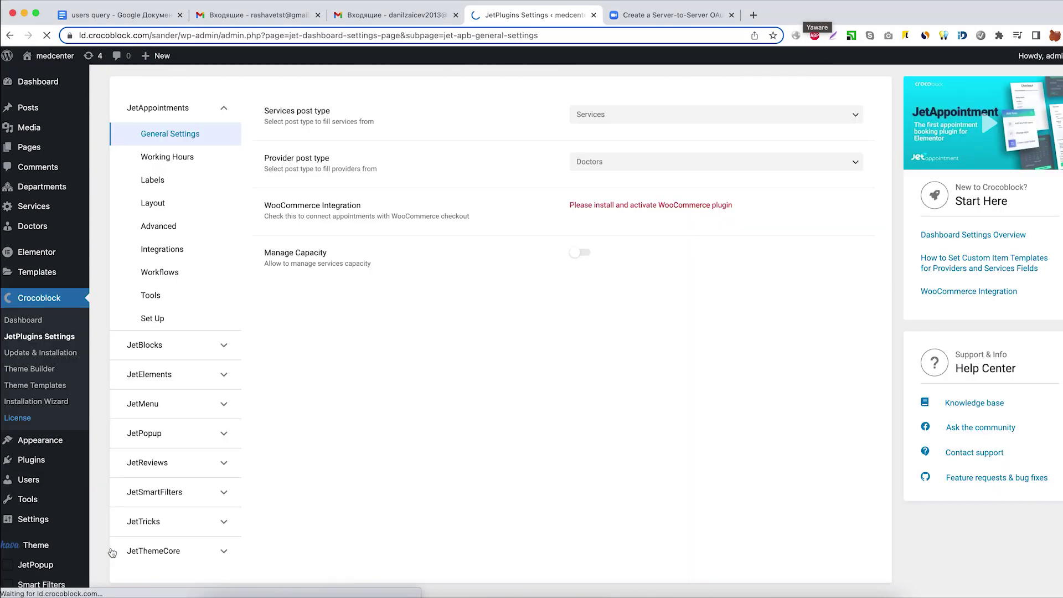
pyautogui.click(184, 254)
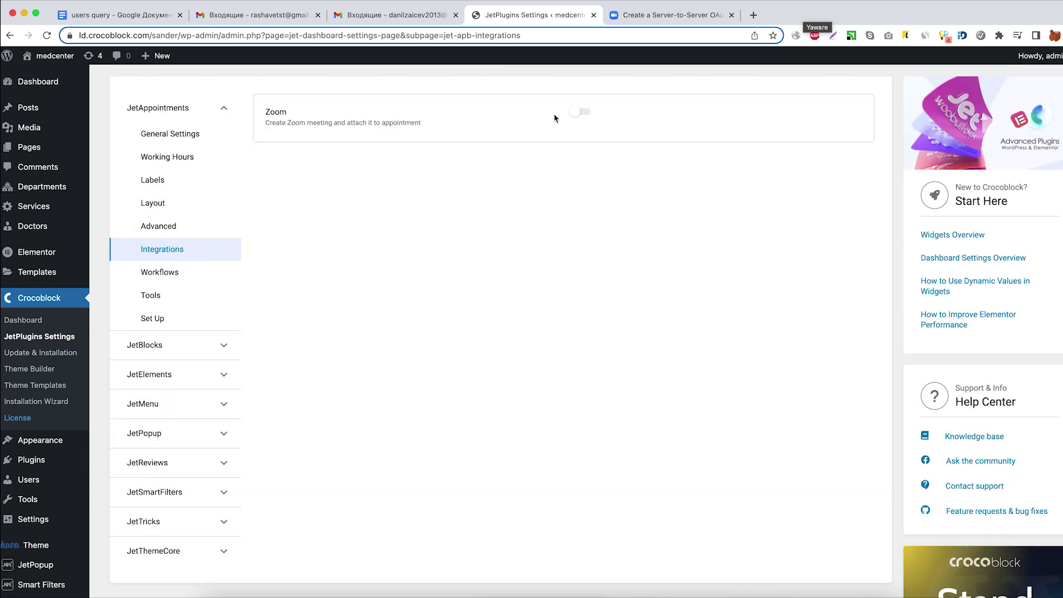
# Switch on the Zoom integration and save, checking the empty Account ID, Client ID and Client secret fields.
pyautogui.click(577, 114)
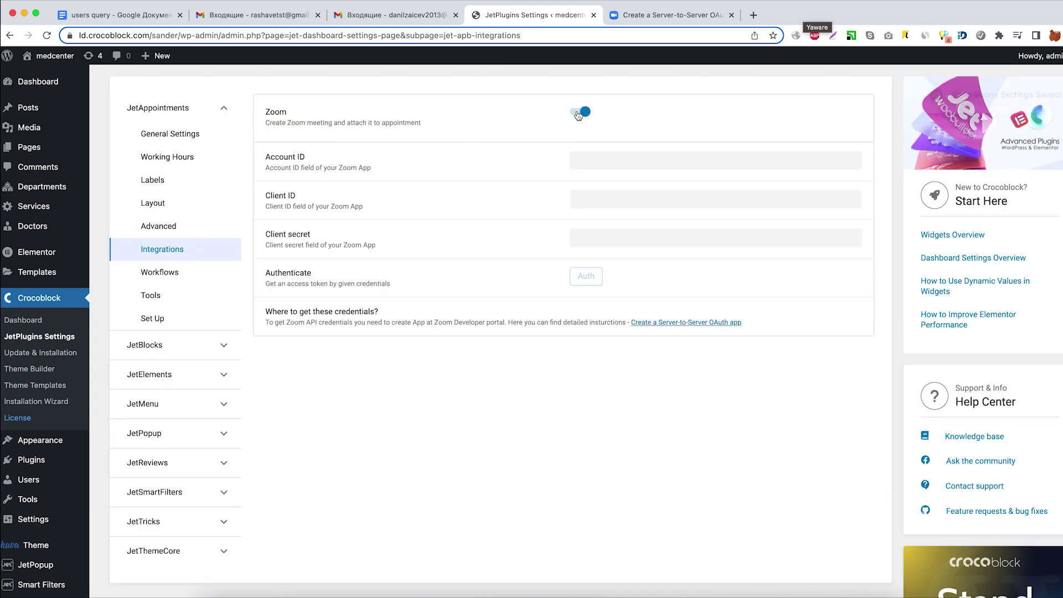
pyautogui.click(591, 158)
pyautogui.click(597, 200)
pyautogui.click(601, 239)
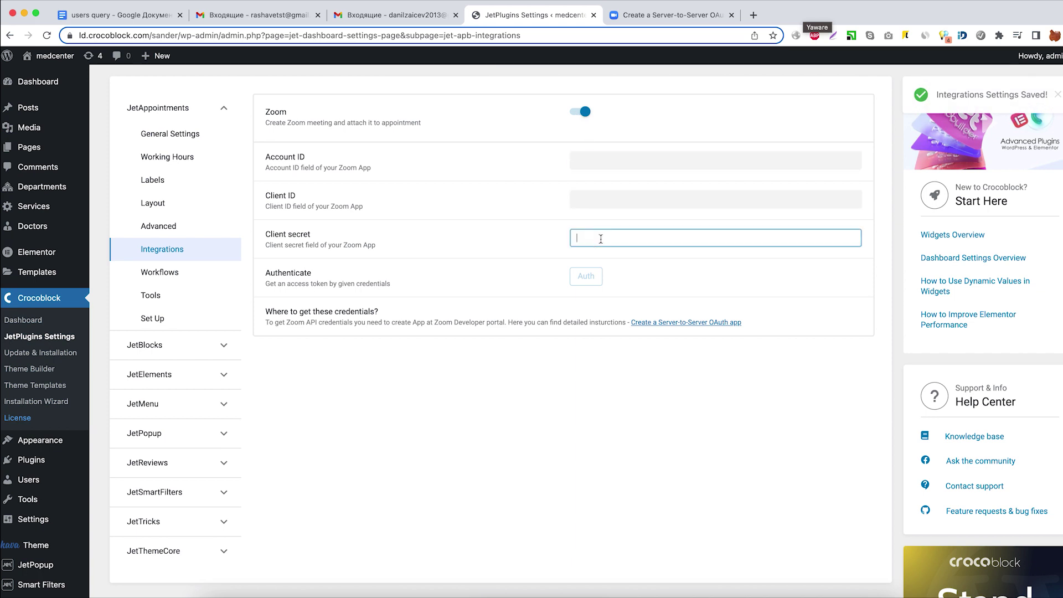
pyautogui.click(644, 361)
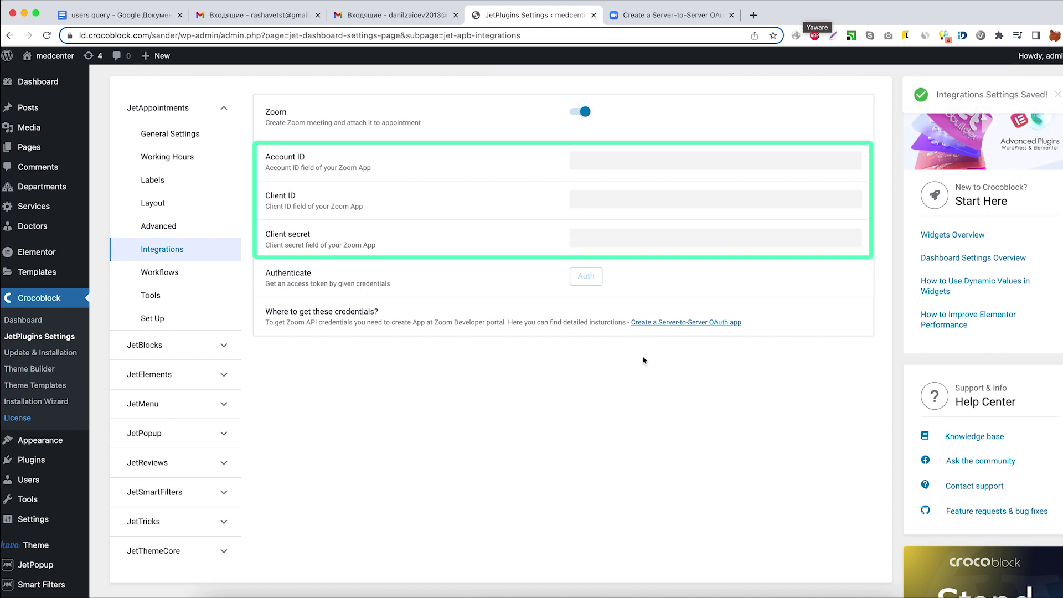
# Read the Zoom guide on creating a Server-to-Server OAuth app, opening My Apps in a new tab.
pyautogui.click(644, 324)
pyautogui.scroll(-1, 700, 289)
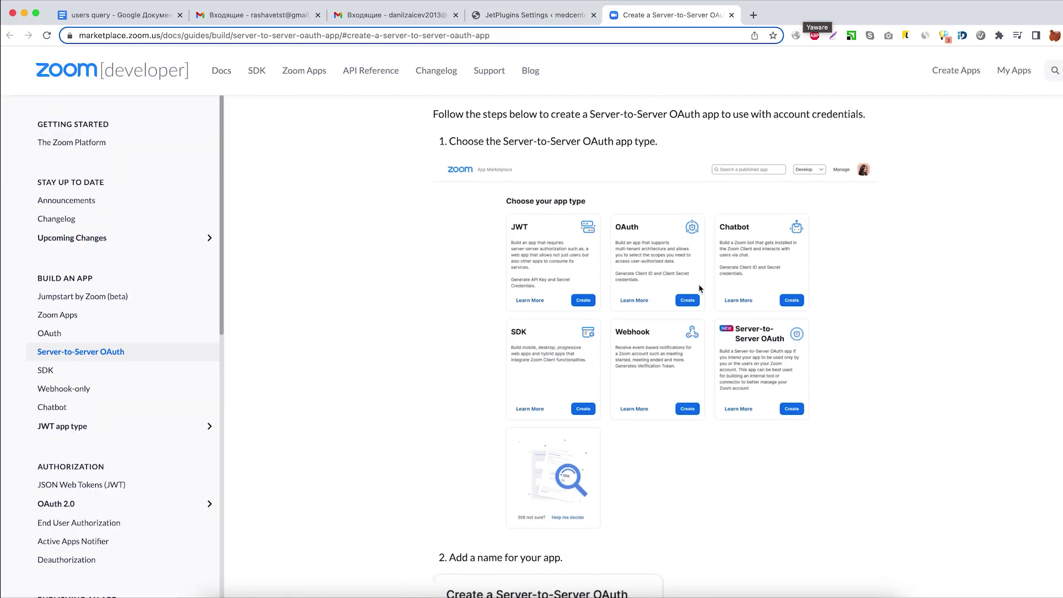
pyautogui.scroll(-6, 526, 144)
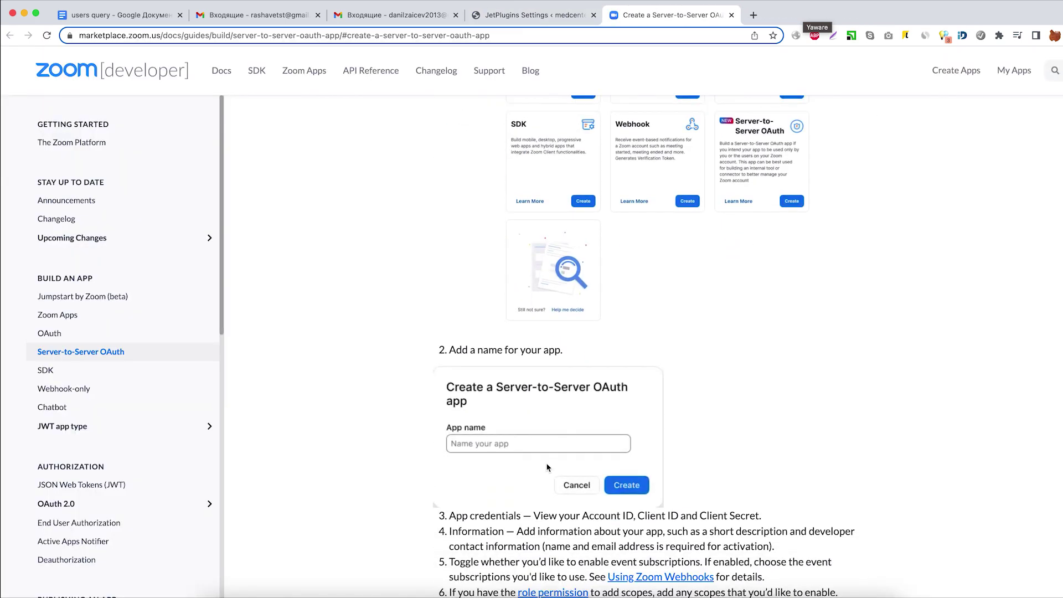
pyautogui.moveTo(476, 249); pyautogui.dragTo(541, 249)
pyautogui.scroll(-5, 535, 249)
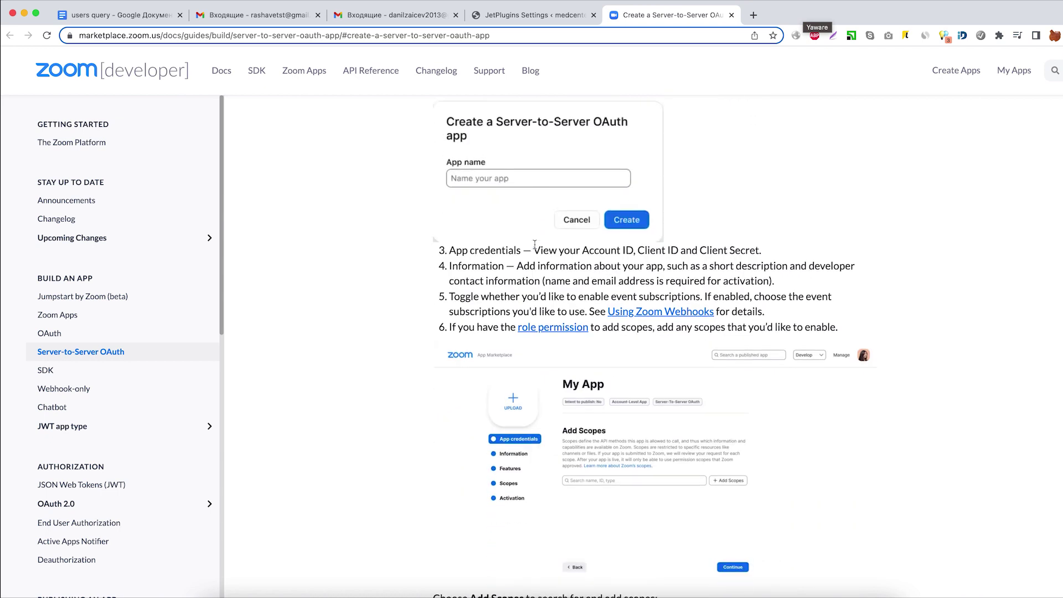
pyautogui.scroll(-2, 535, 248)
pyautogui.scroll(-3, 535, 360)
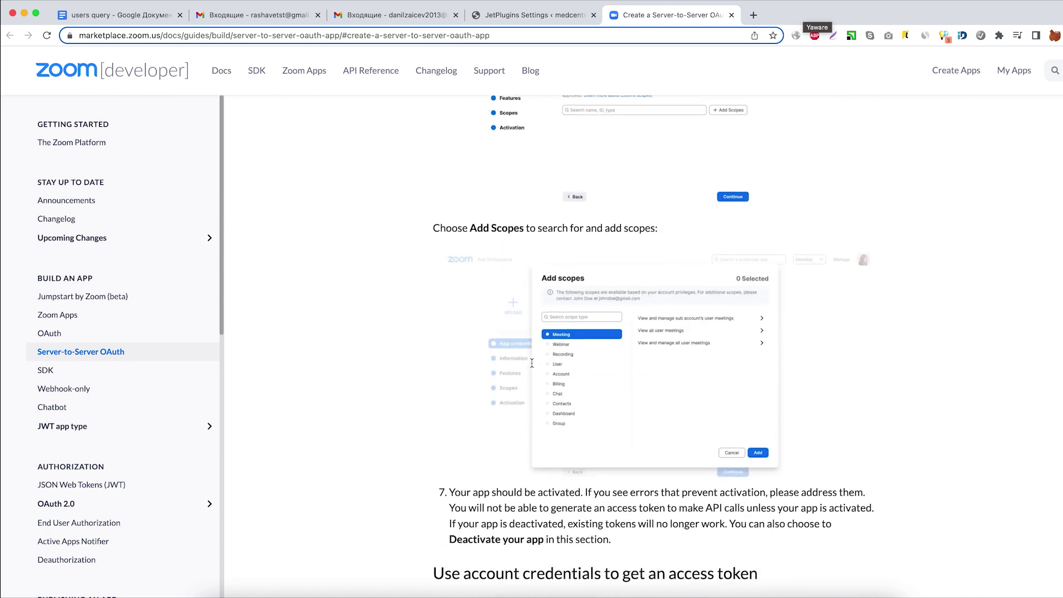
pyautogui.rightClick(1011, 76)
pyautogui.click(992, 79)
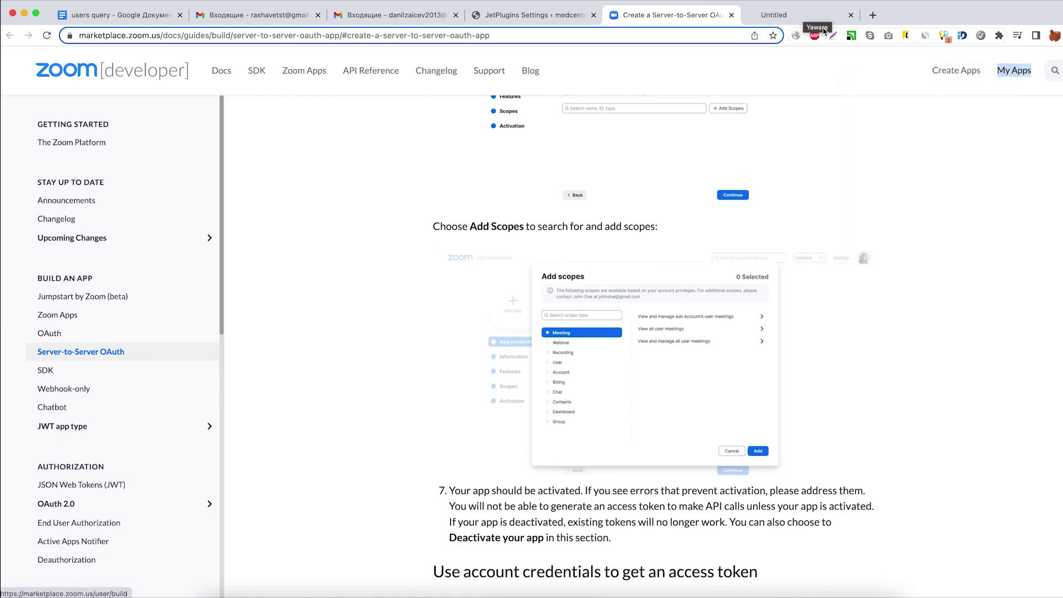
# Build a new Server-to-Server OAuth app named Sander App in the Zoom App Marketplace.
pyautogui.click(794, 16)
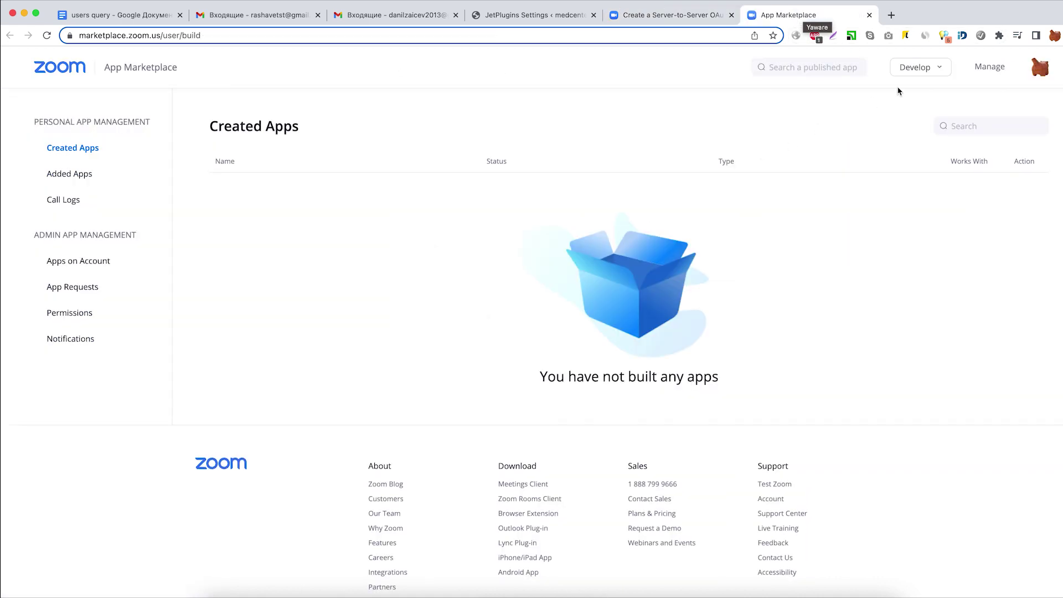
pyautogui.moveTo(917, 67)
pyautogui.click(879, 97)
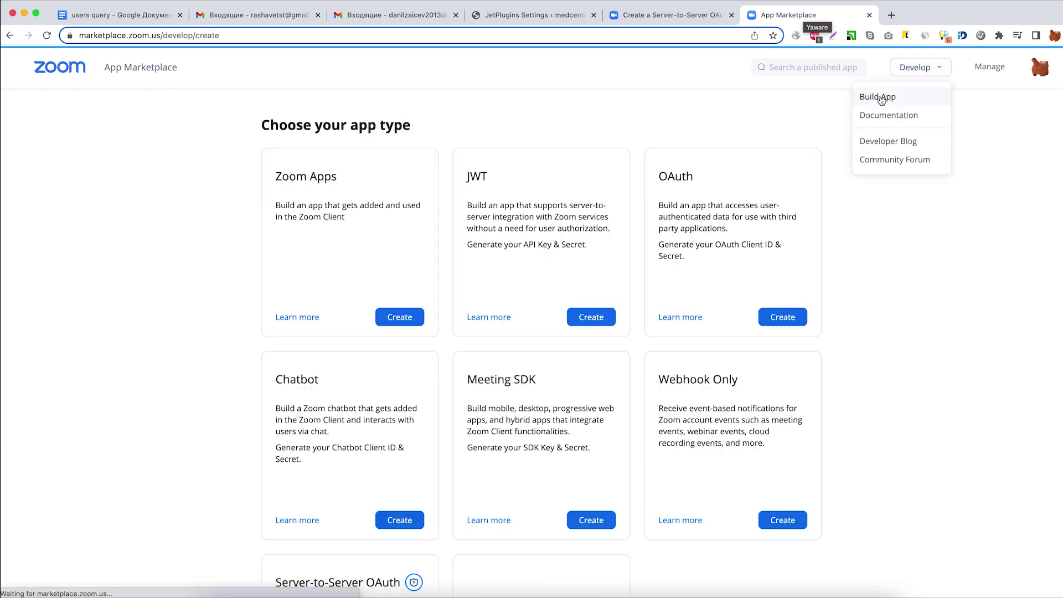
pyautogui.scroll(-5, 351, 449)
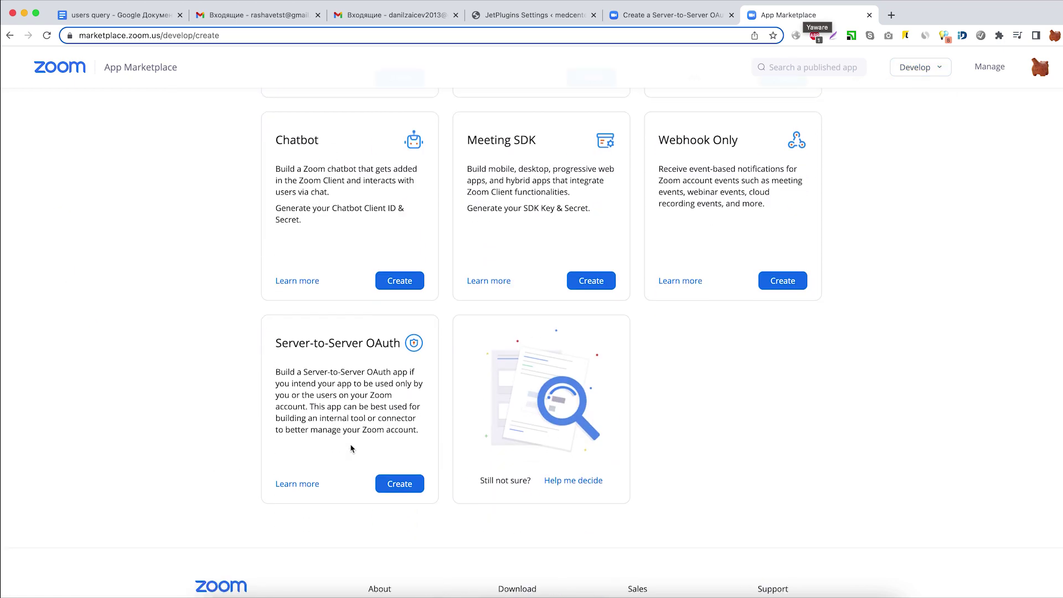
pyautogui.moveTo(290, 344); pyautogui.dragTo(391, 345)
pyautogui.click(381, 399)
pyautogui.click(394, 485)
pyautogui.click(500, 220)
pyautogui.write('Sander App')
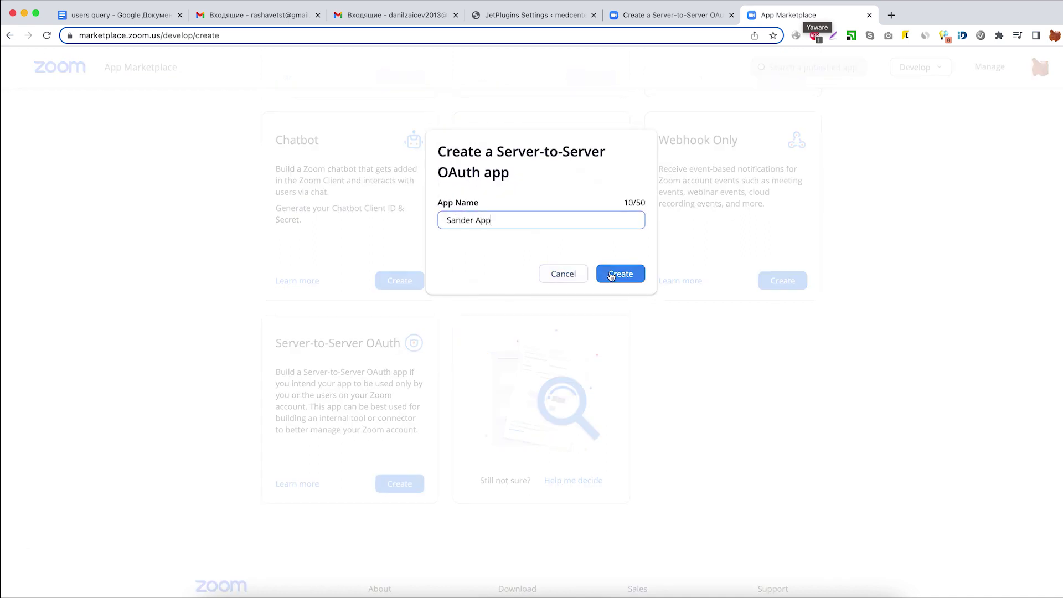
pyautogui.click(615, 279)
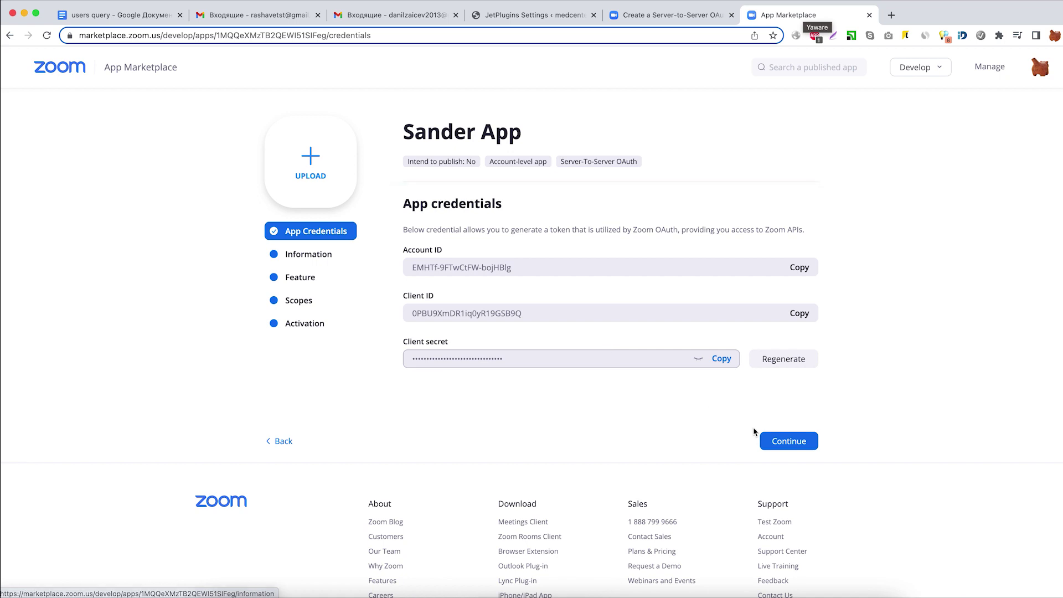
# Fill in description 'my app for zoom meet up', company 'sander' and developer contact, then continue to Scopes.
pyautogui.click(792, 443)
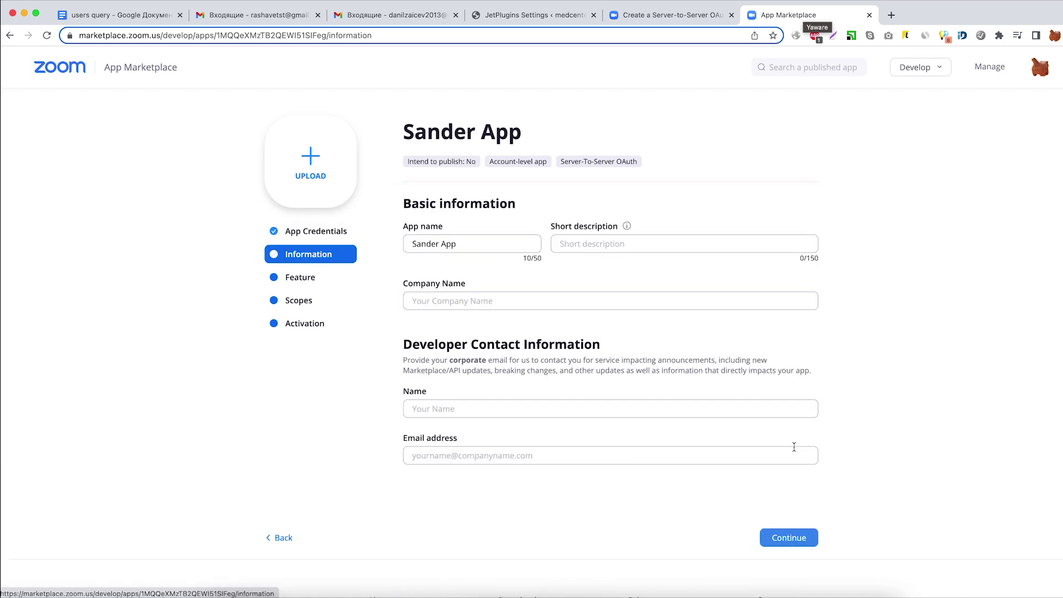
pyautogui.click(605, 244)
pyautogui.write('my app for zoom meet up')
pyautogui.click(549, 306)
pyautogui.write('sander')
pyautogui.click(537, 411)
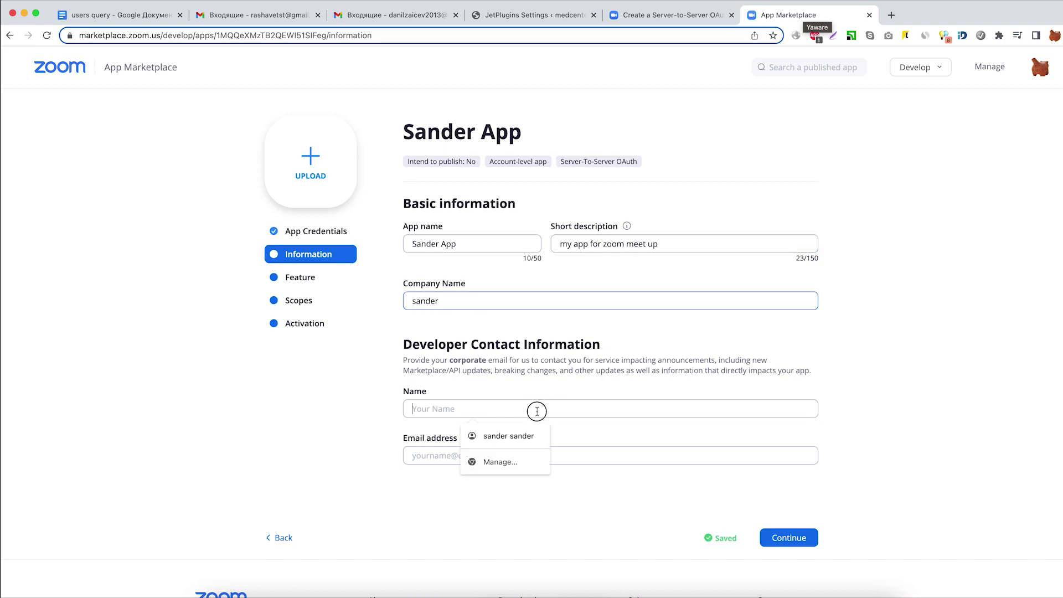
pyautogui.click(524, 436)
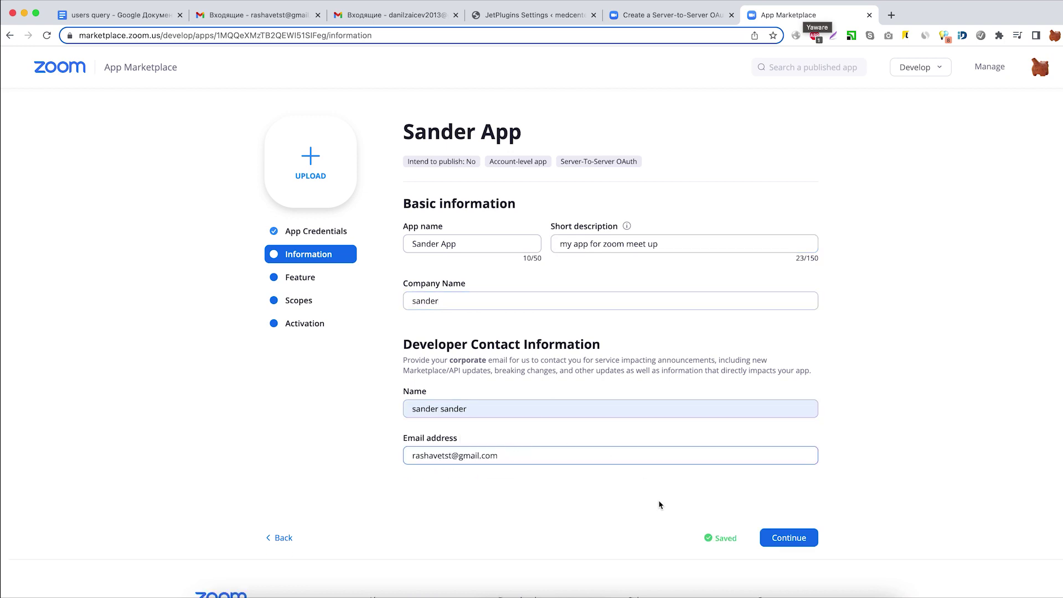
pyautogui.click(794, 536)
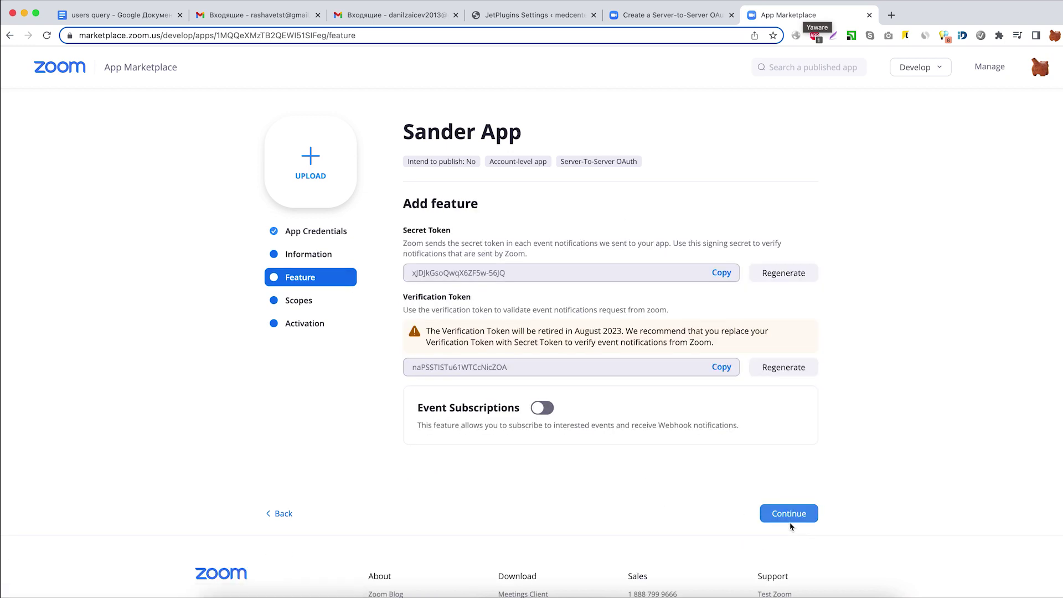
pyautogui.click(790, 520)
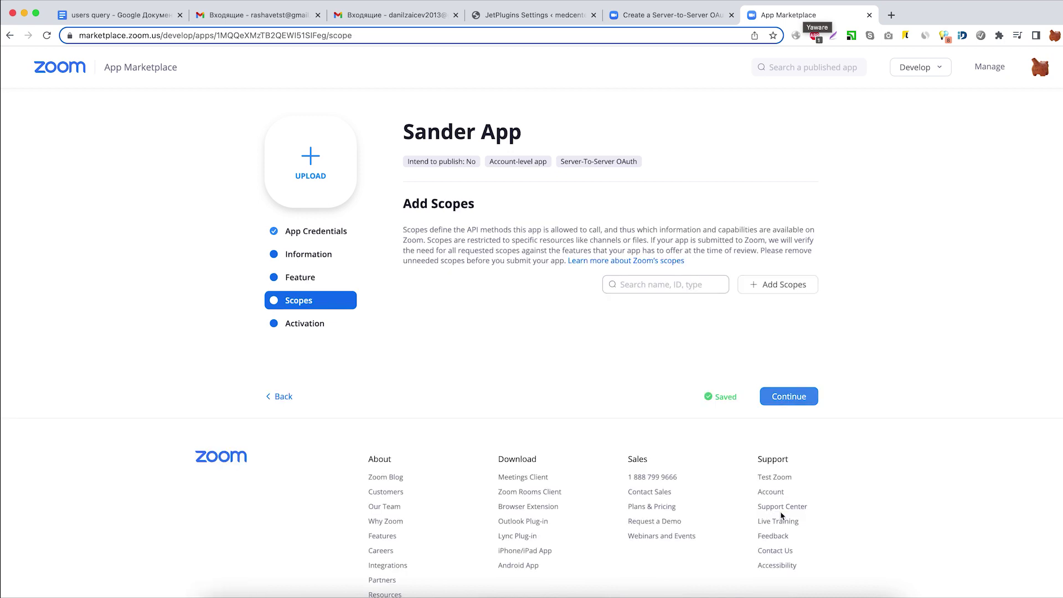
# Add six Meeting scopes, including viewing and managing all user meetings and meeting token information.
pyautogui.click(774, 288)
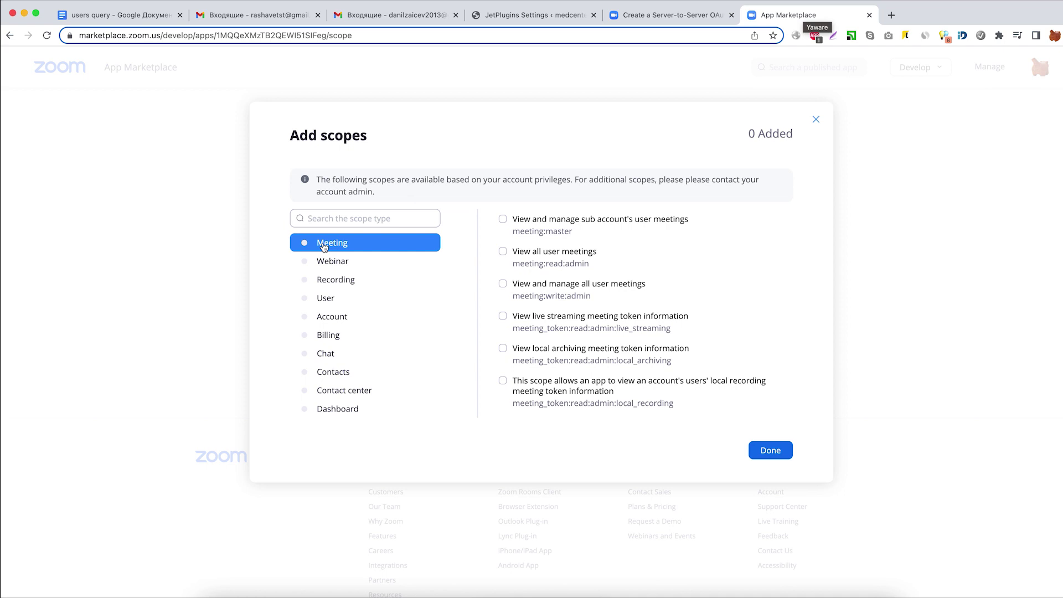
pyautogui.click(518, 222)
pyautogui.click(543, 258)
pyautogui.click(544, 295)
pyautogui.click(553, 329)
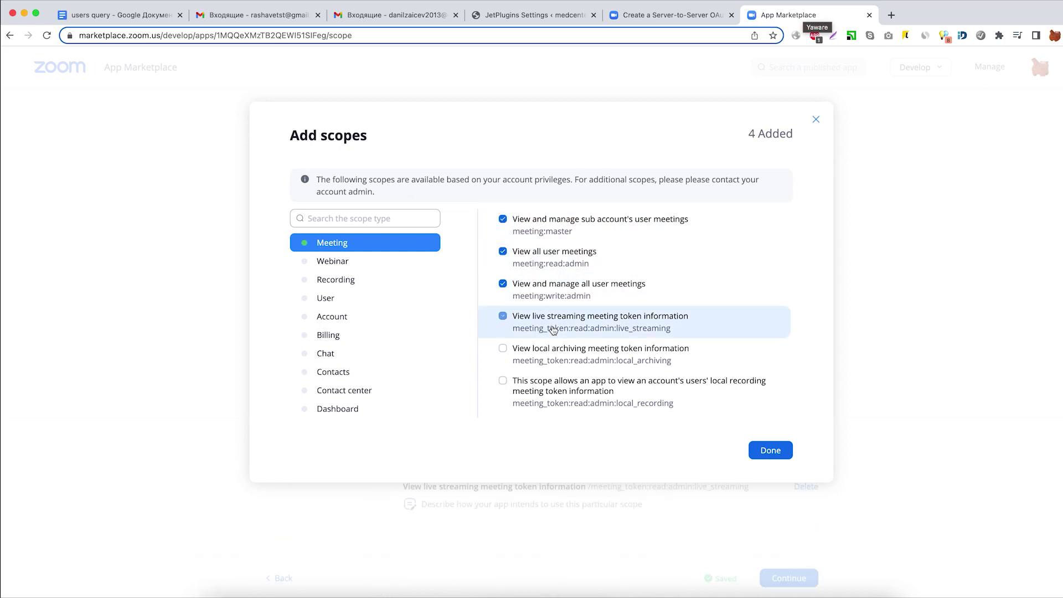
pyautogui.click(554, 357)
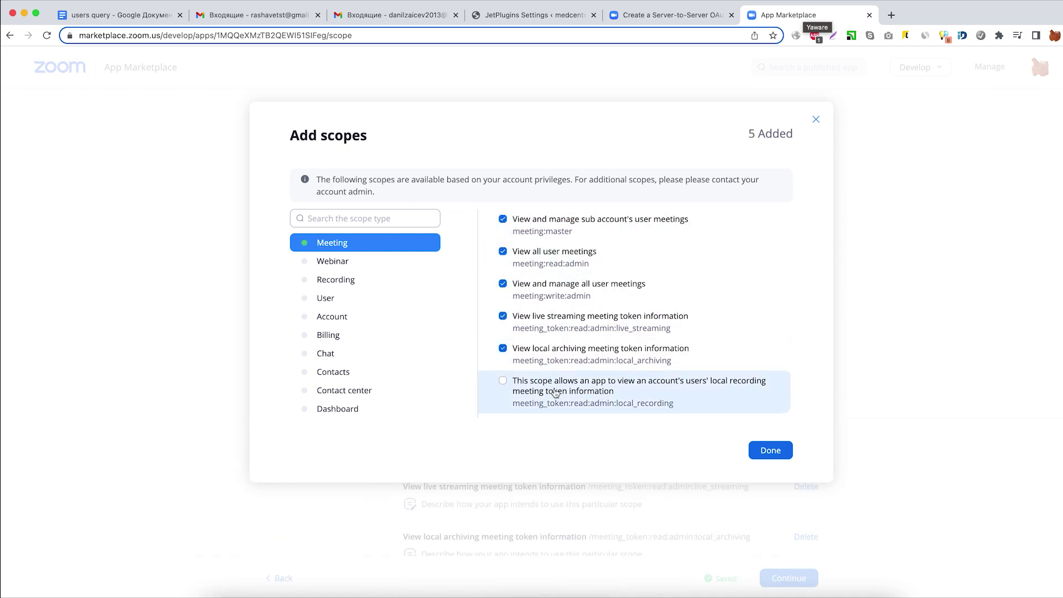
pyautogui.click(771, 450)
# Activate Sander App on the account and bring up its App Credentials page.
pyautogui.click(789, 578)
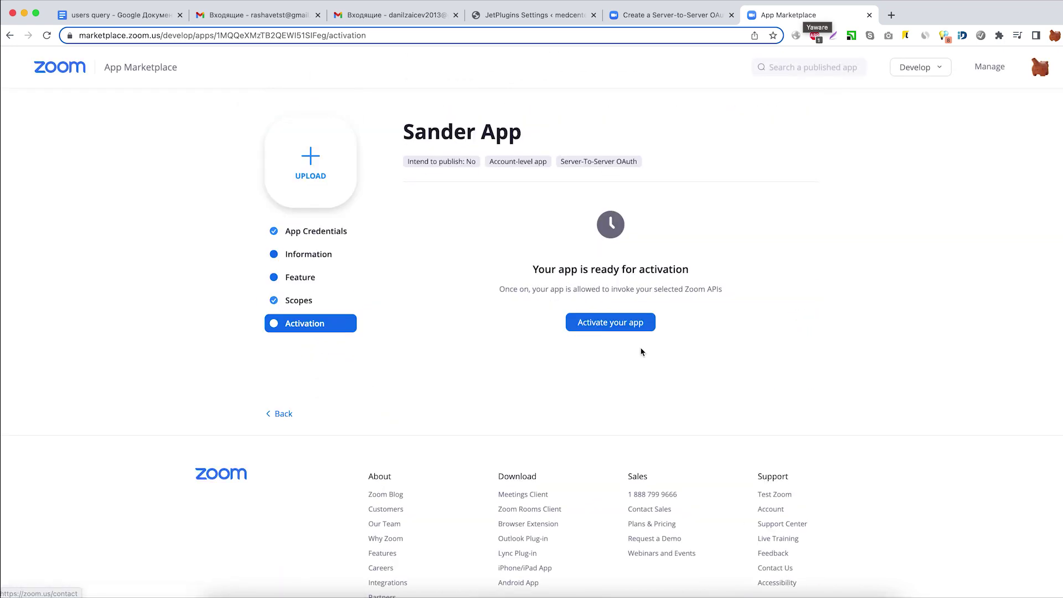
pyautogui.click(620, 324)
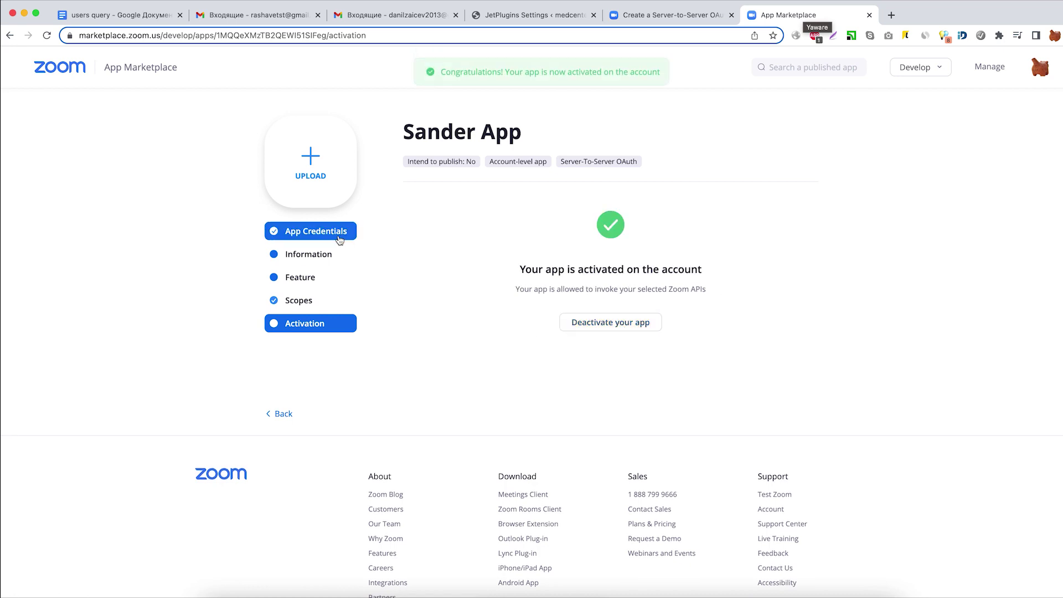
pyautogui.click(313, 231)
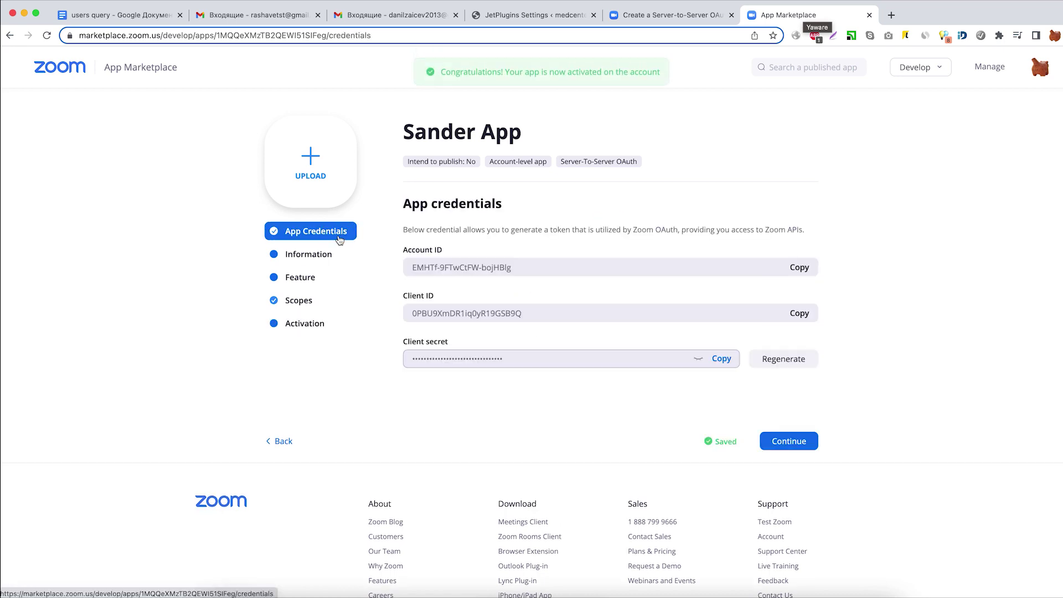
# Copy the Zoom Account ID and Client ID into the WordPress Zoom integration fields.
pyautogui.click(800, 268)
pyautogui.click(535, 17)
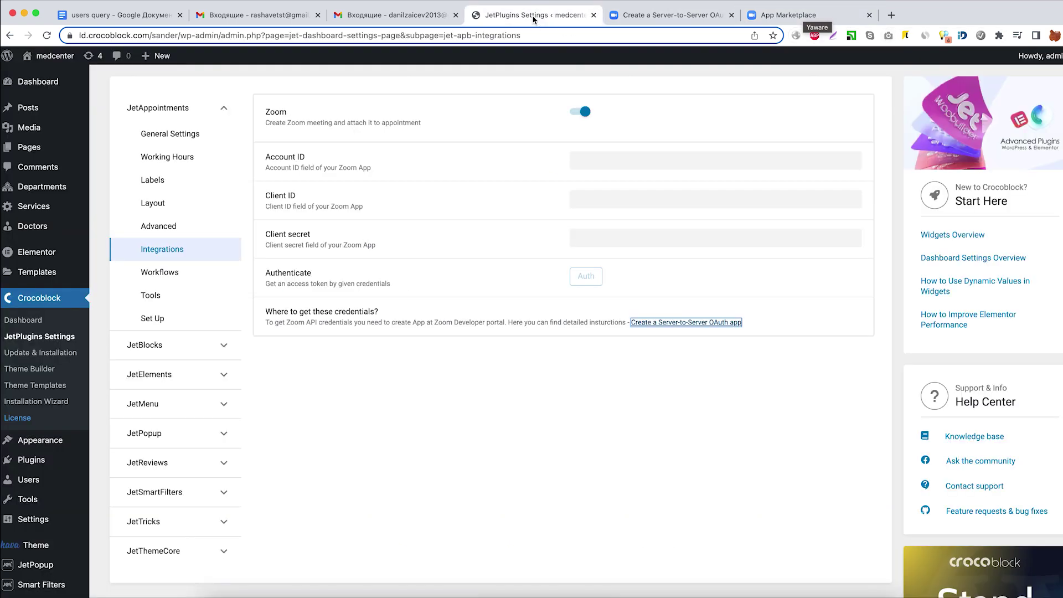
pyautogui.rightClick(652, 155)
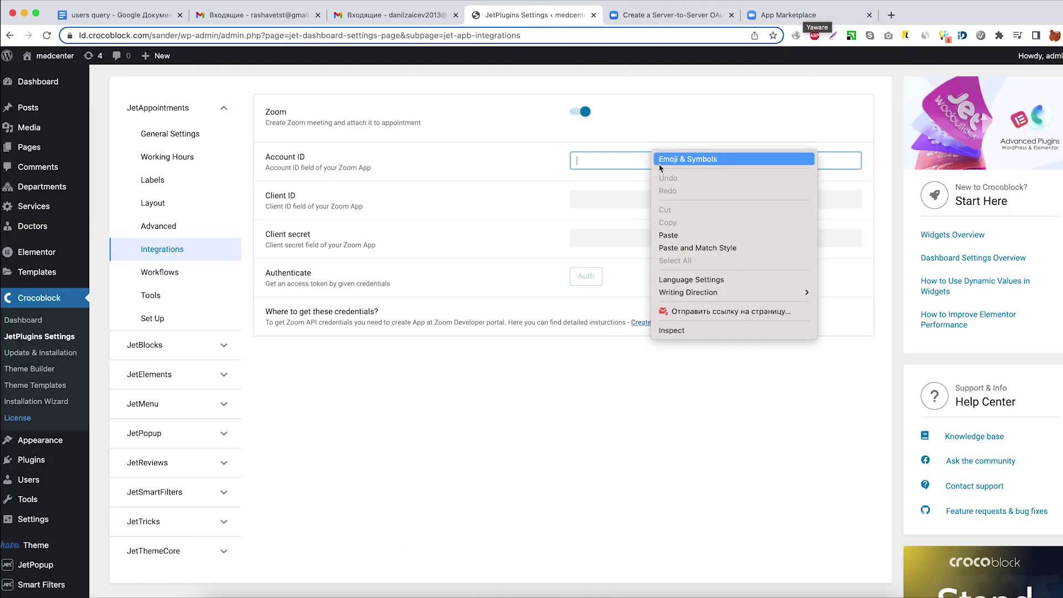
pyautogui.click(682, 235)
pyautogui.click(786, 15)
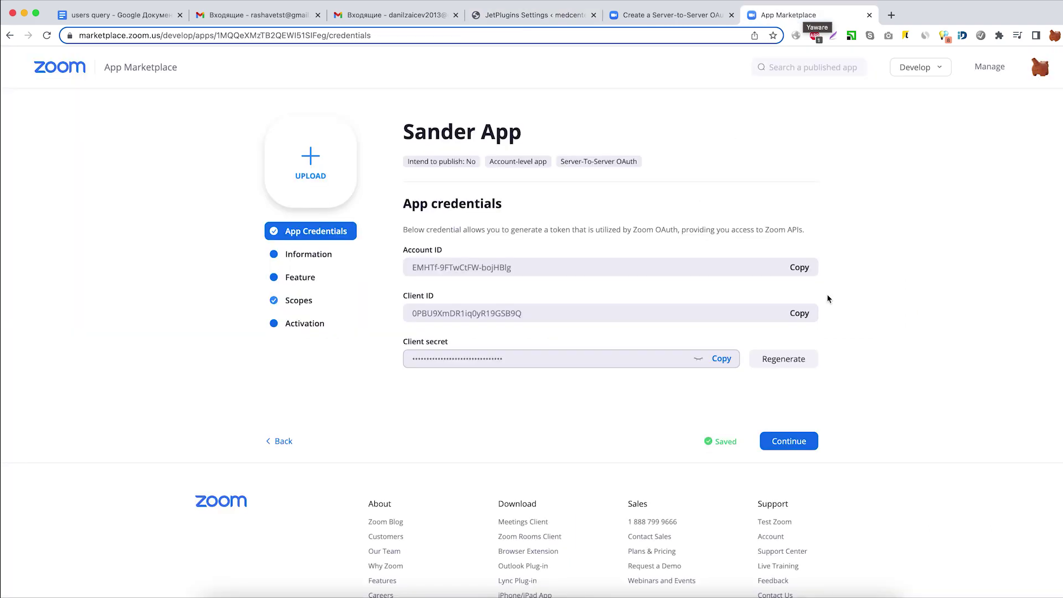
pyautogui.click(799, 313)
pyautogui.click(533, 15)
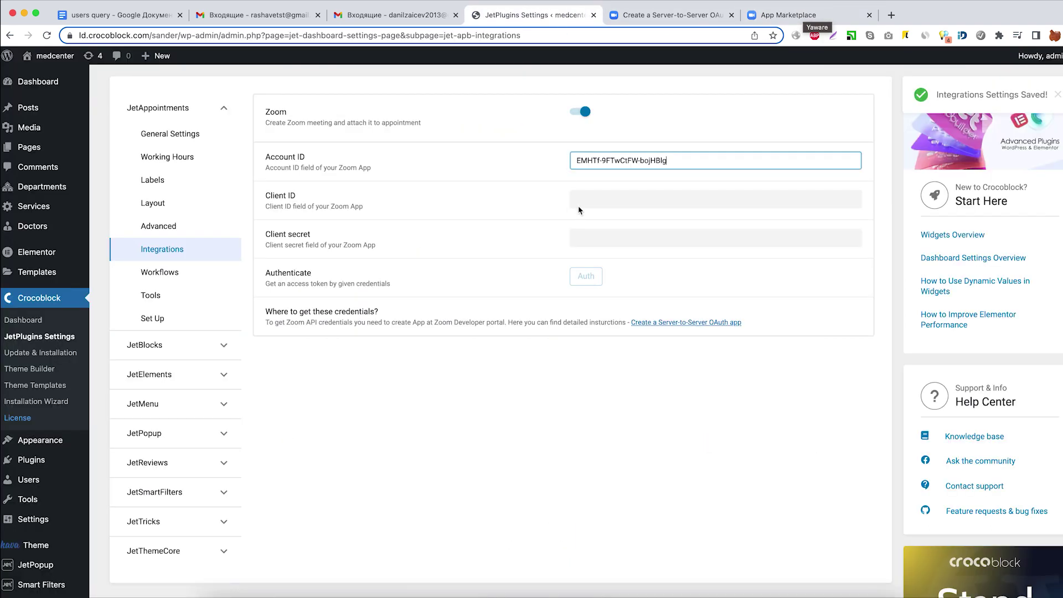
pyautogui.rightClick(594, 204)
pyautogui.click(627, 282)
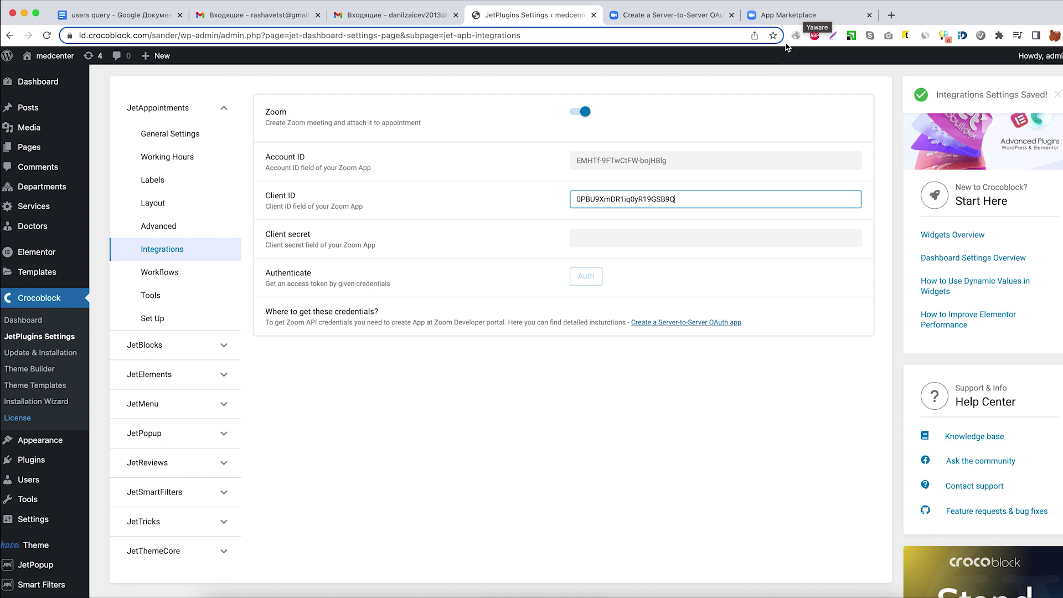
# Paste in the Client secret and authenticate, creating a Zoom access token.
pyautogui.click(789, 15)
pyautogui.click(721, 359)
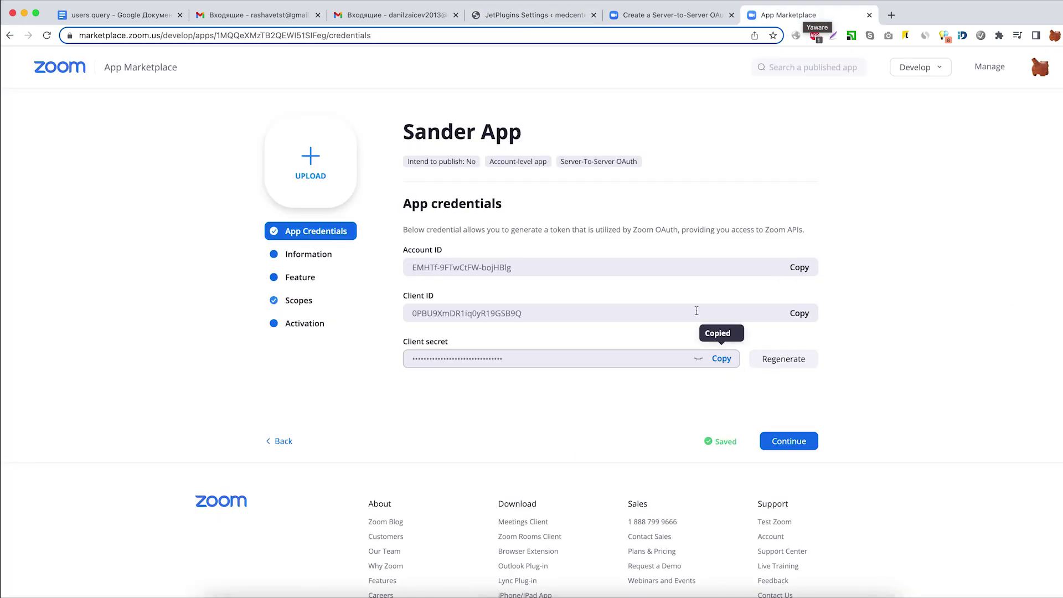
pyautogui.click(587, 15)
pyautogui.rightClick(605, 238)
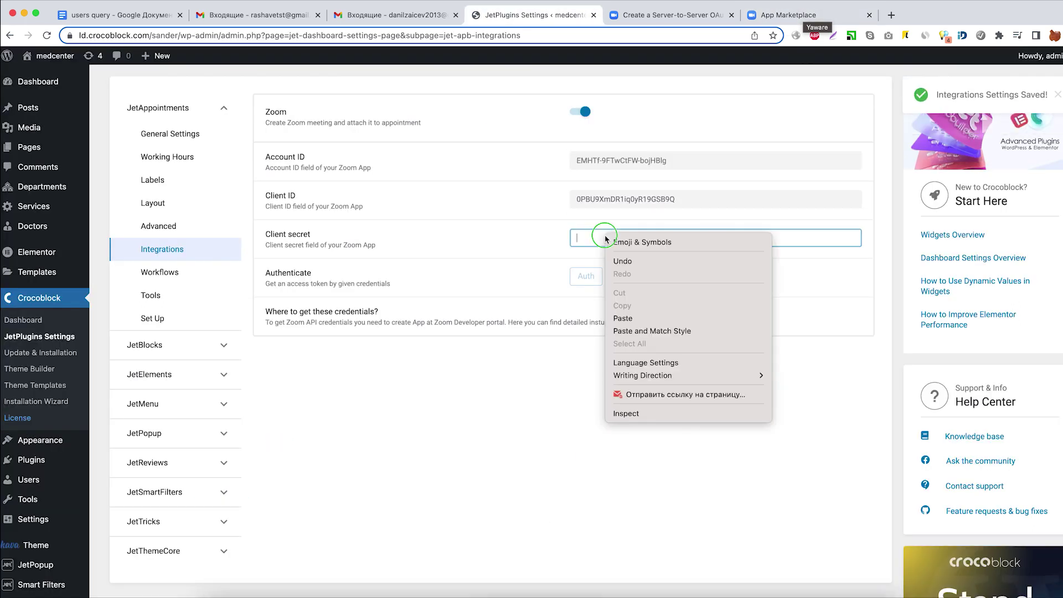
pyautogui.click(648, 317)
pyautogui.click(529, 265)
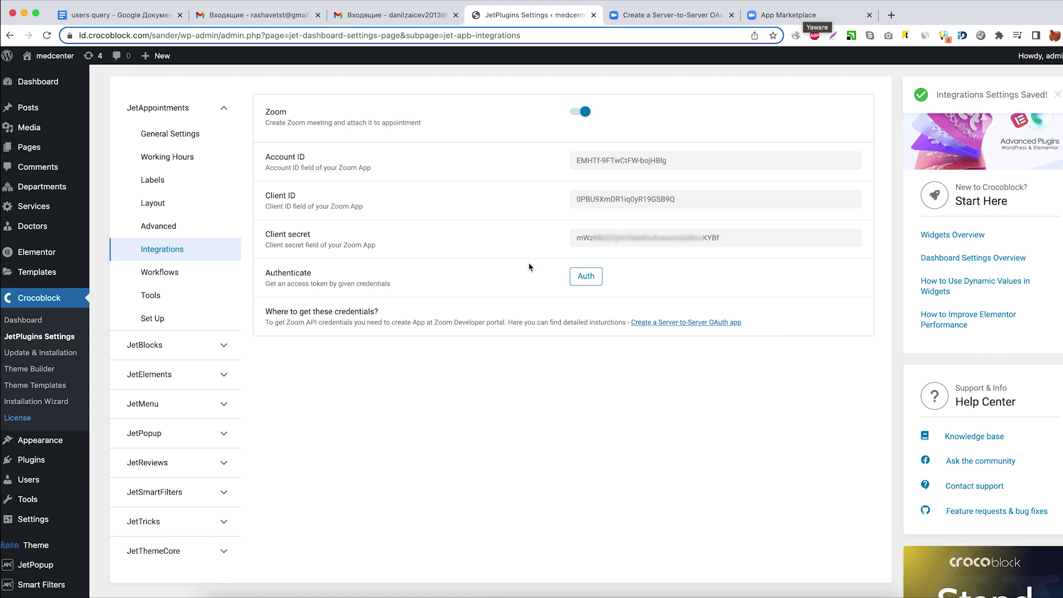
pyautogui.click(587, 276)
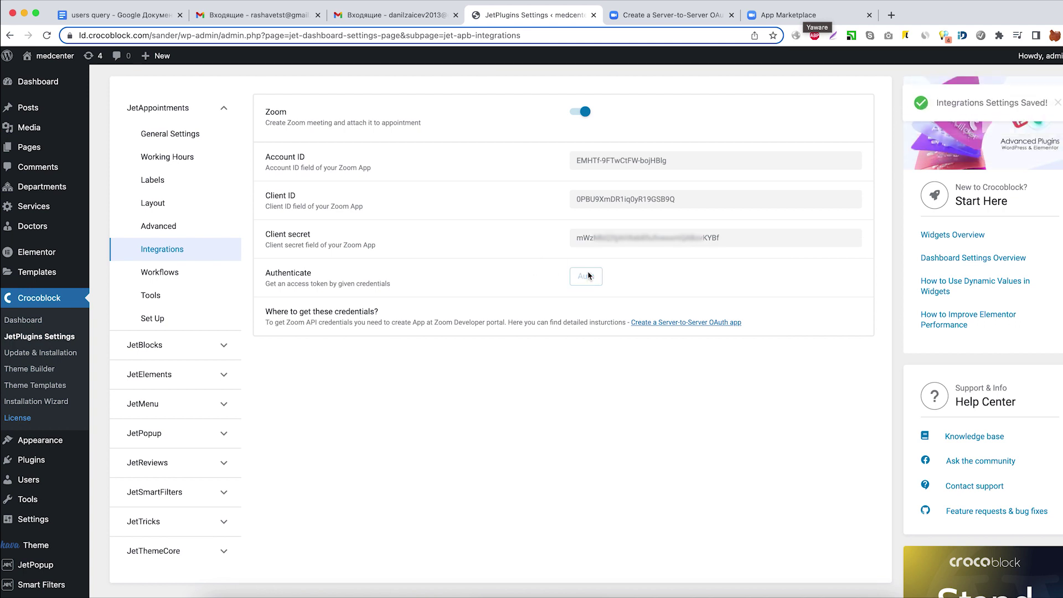
pyautogui.moveTo(577, 298); pyautogui.dragTo(776, 299)
pyautogui.click(775, 299)
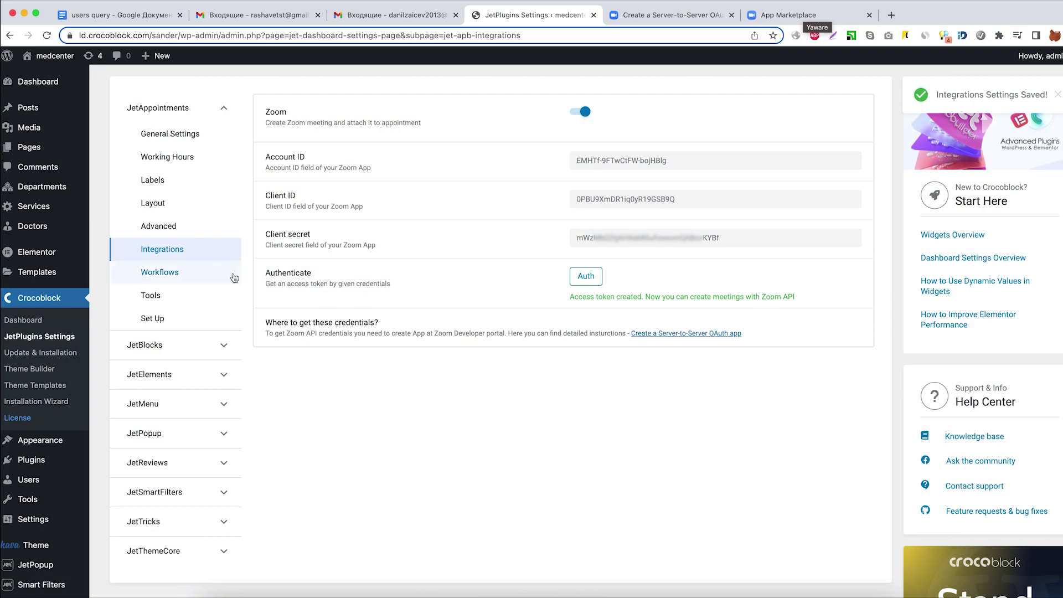
# Turn on JetAppointment Workflows and add an item triggered by Appointment Created, starting immediately.
pyautogui.click(206, 277)
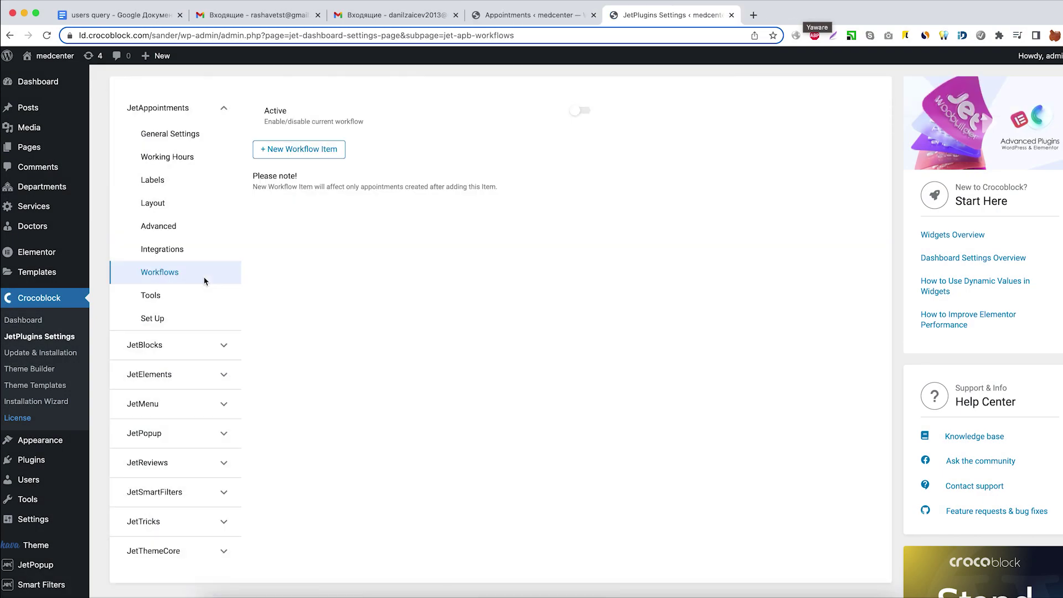
pyautogui.click(588, 112)
pyautogui.click(337, 156)
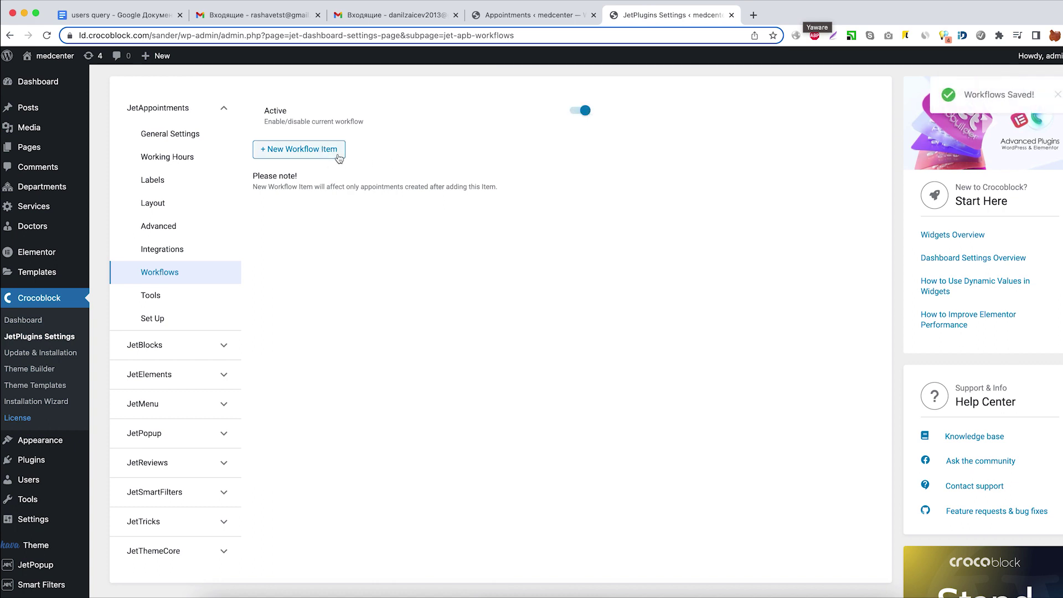
pyautogui.click(643, 177)
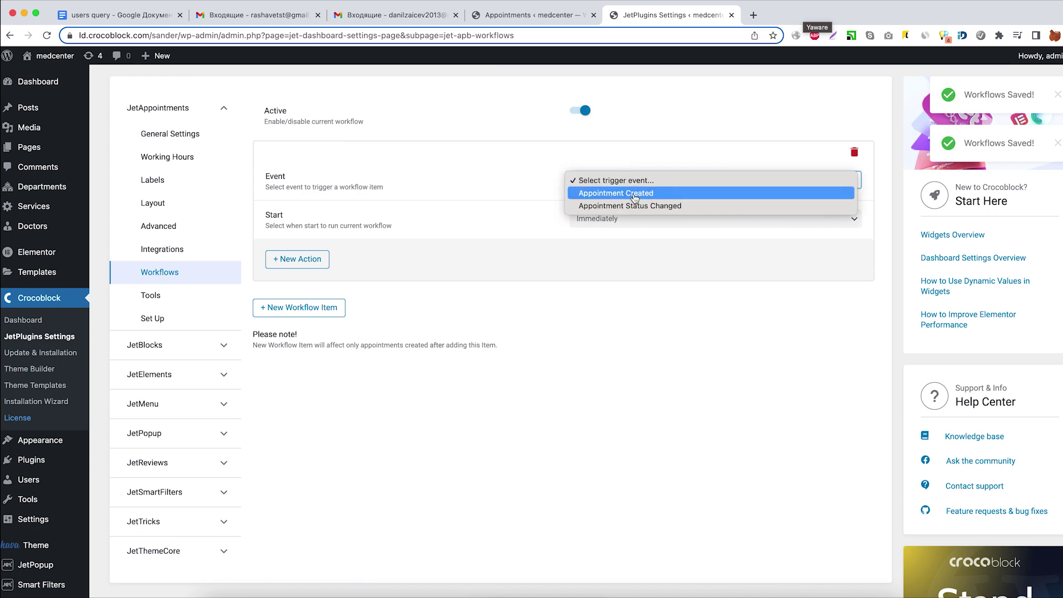
pyautogui.click(635, 193)
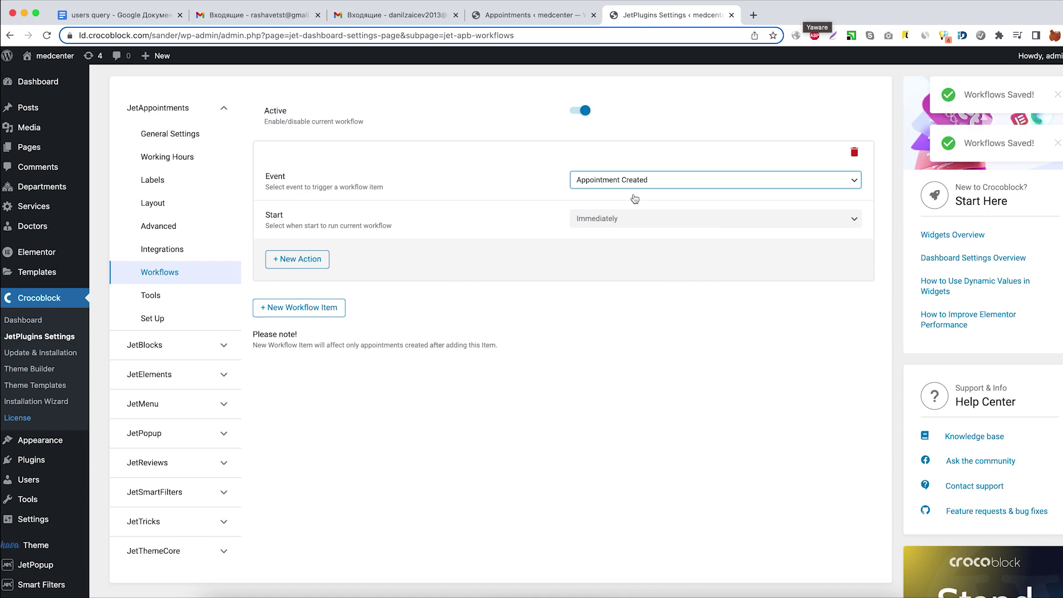
# Add a Create Zoom Meeting action with agenda %service_title% and password length 10.
pyautogui.click(321, 266)
pyautogui.click(608, 333)
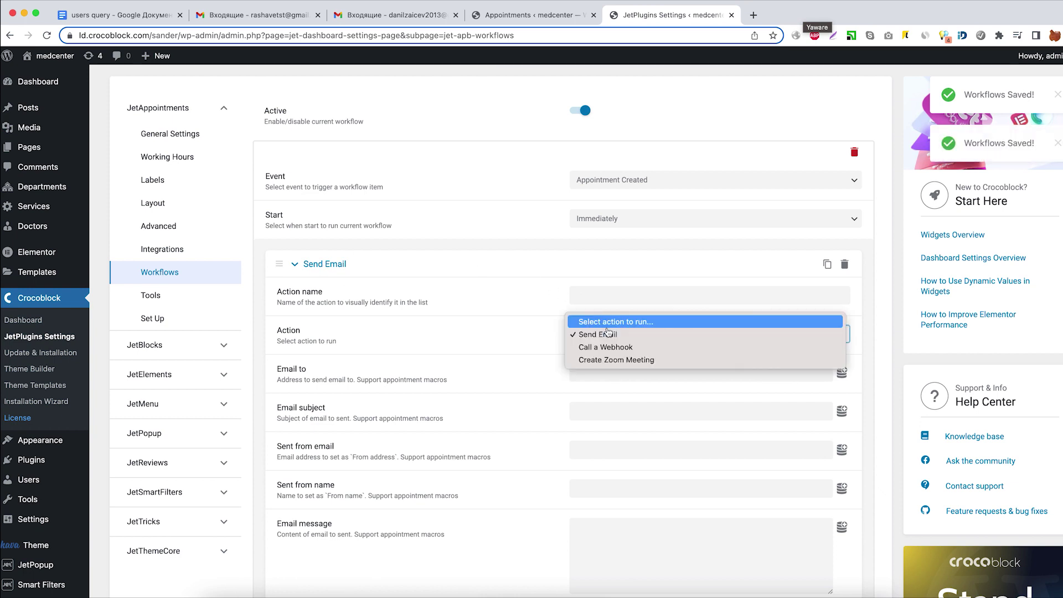
pyautogui.click(609, 360)
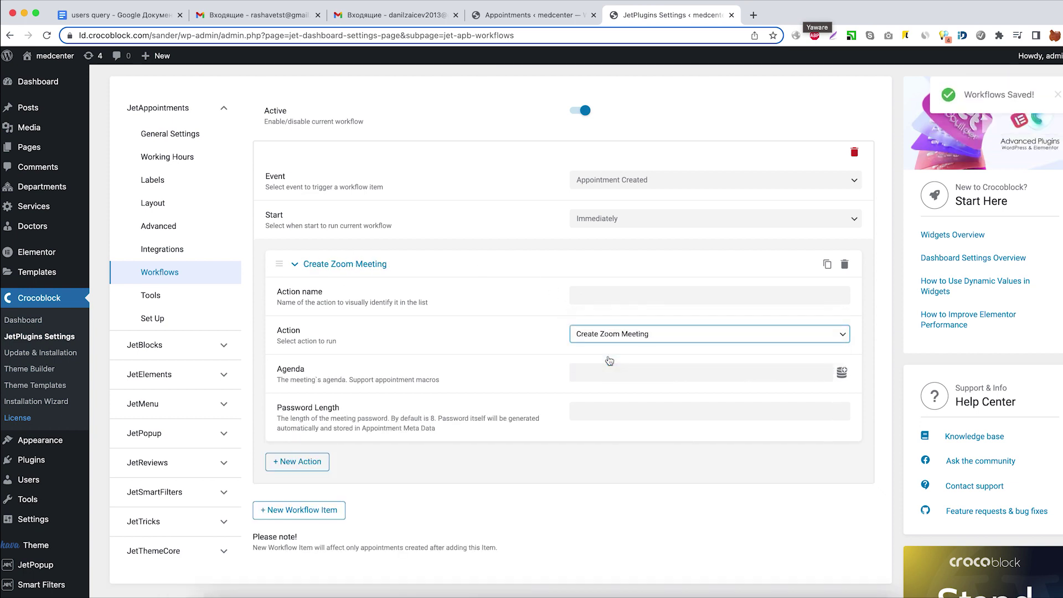
pyautogui.scroll(-3, 609, 360)
pyautogui.click(842, 291)
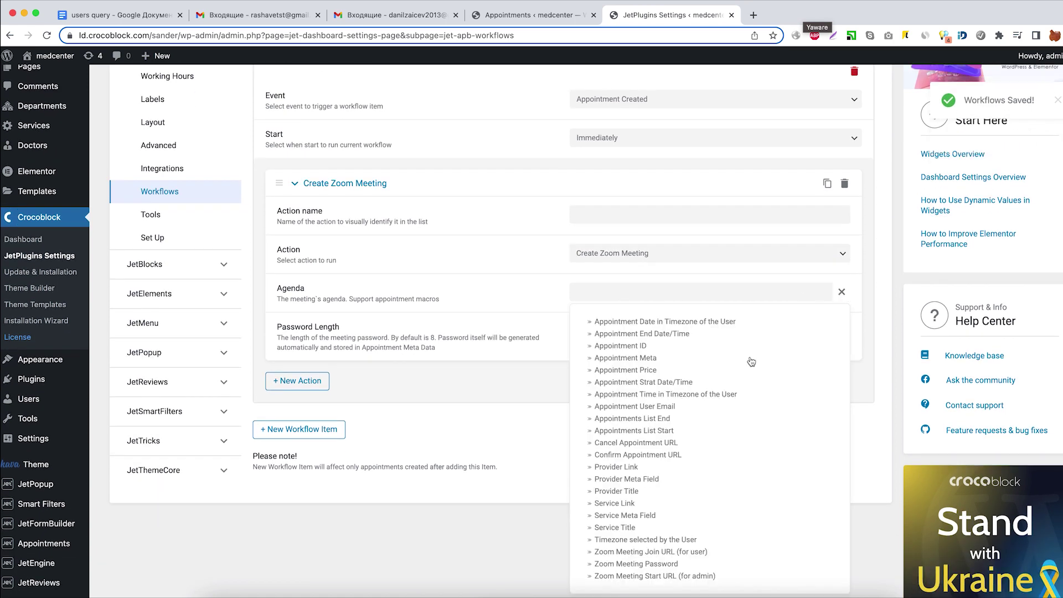
pyautogui.click(623, 528)
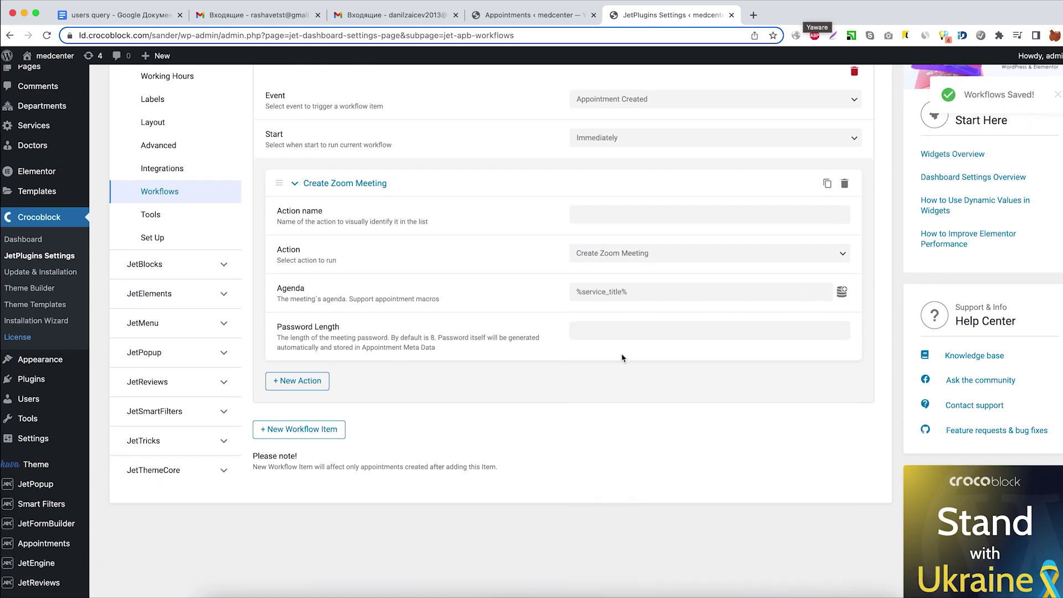
pyautogui.click(609, 331)
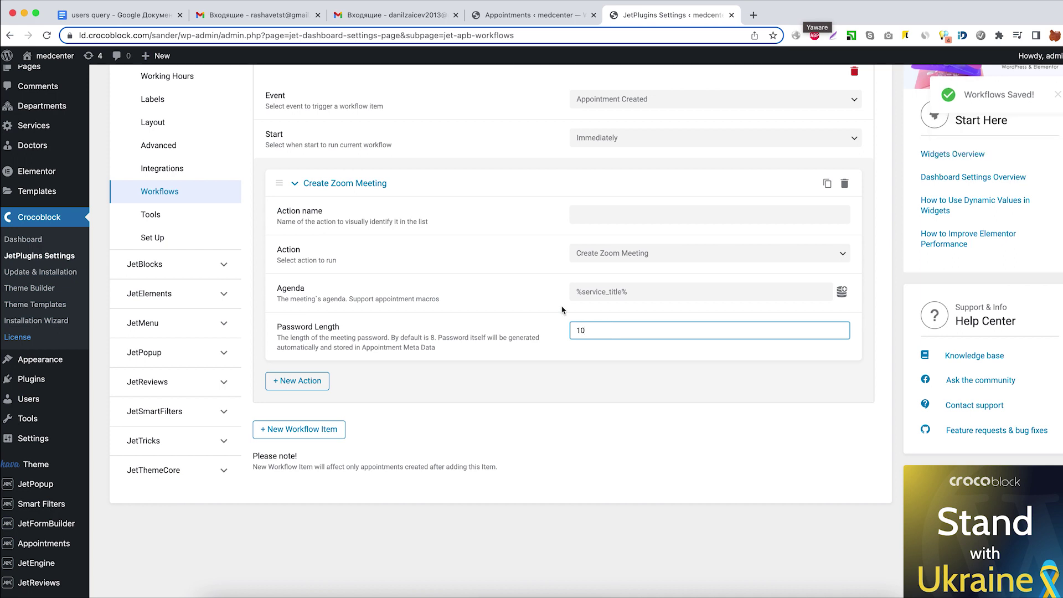
# Add a second, Send Email action named 'confirm zoom call'.
pyautogui.click(297, 381)
pyautogui.scroll(-5, 297, 381)
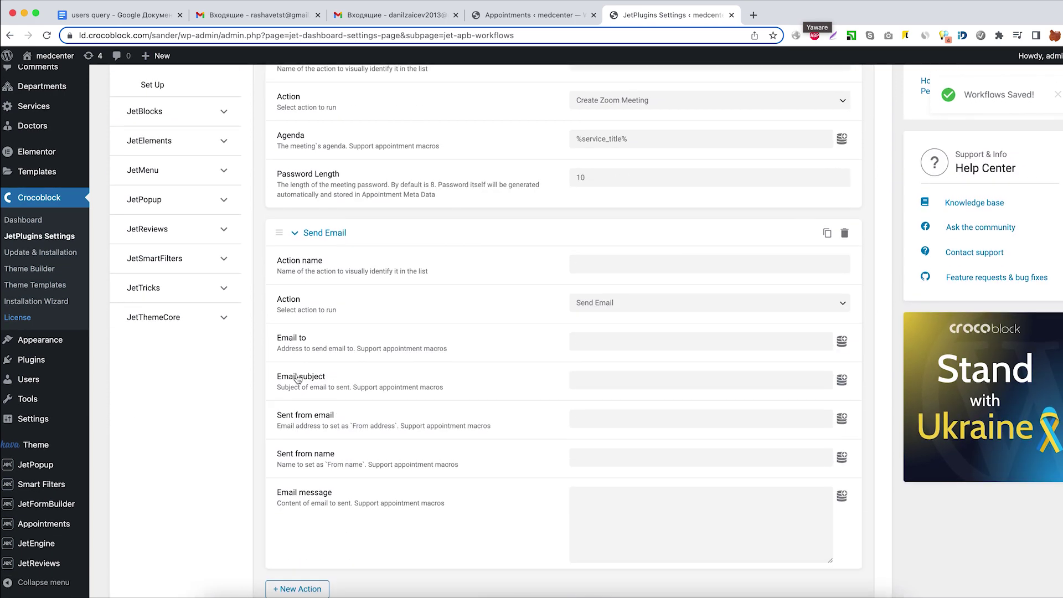
pyautogui.scroll(-1, 298, 379)
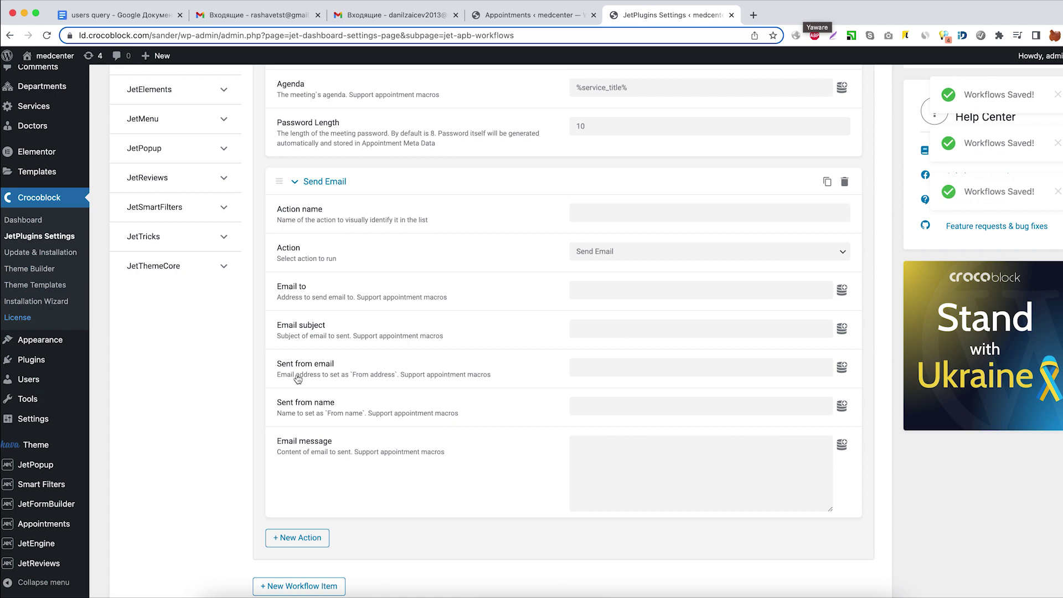
pyautogui.click(604, 219)
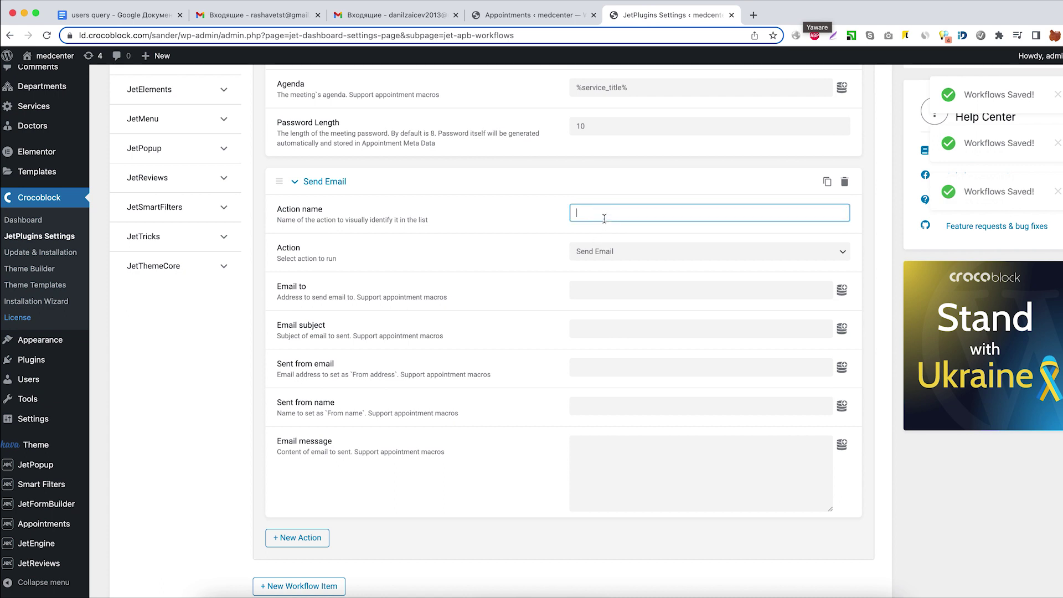
pyautogui.write('confirm zoom')
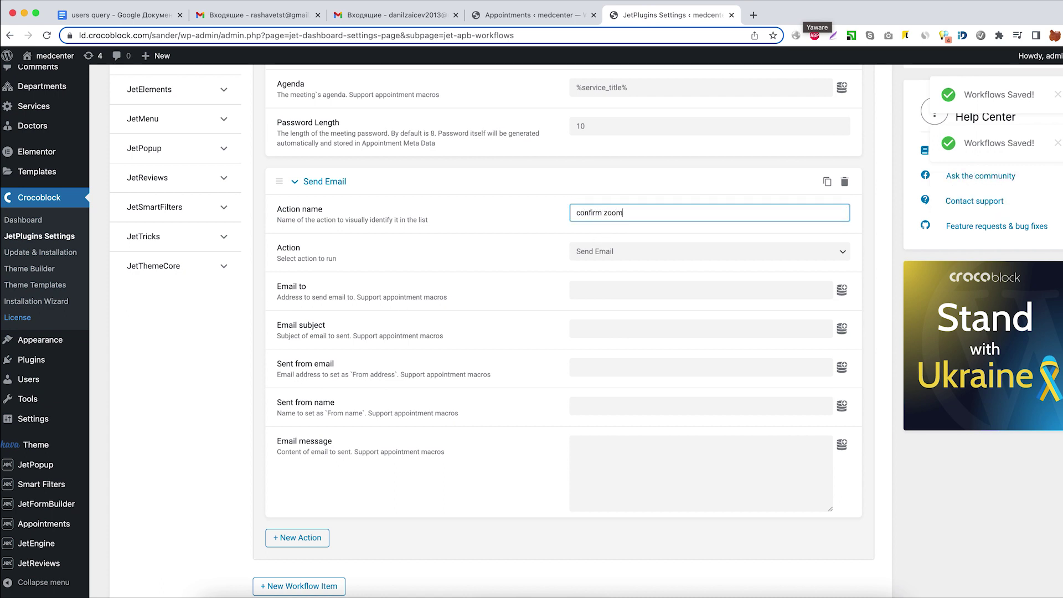
pyautogui.write(' call')
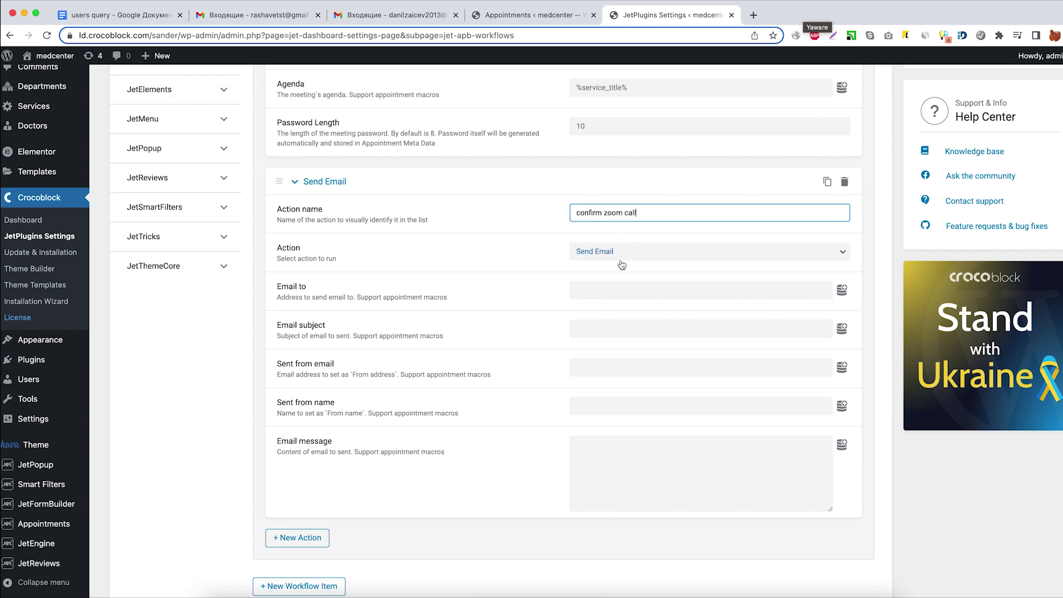
# Set the email recipient to the provider meta field macro %provider_meta|_e-mail%.
pyautogui.click(678, 289)
pyautogui.click(842, 291)
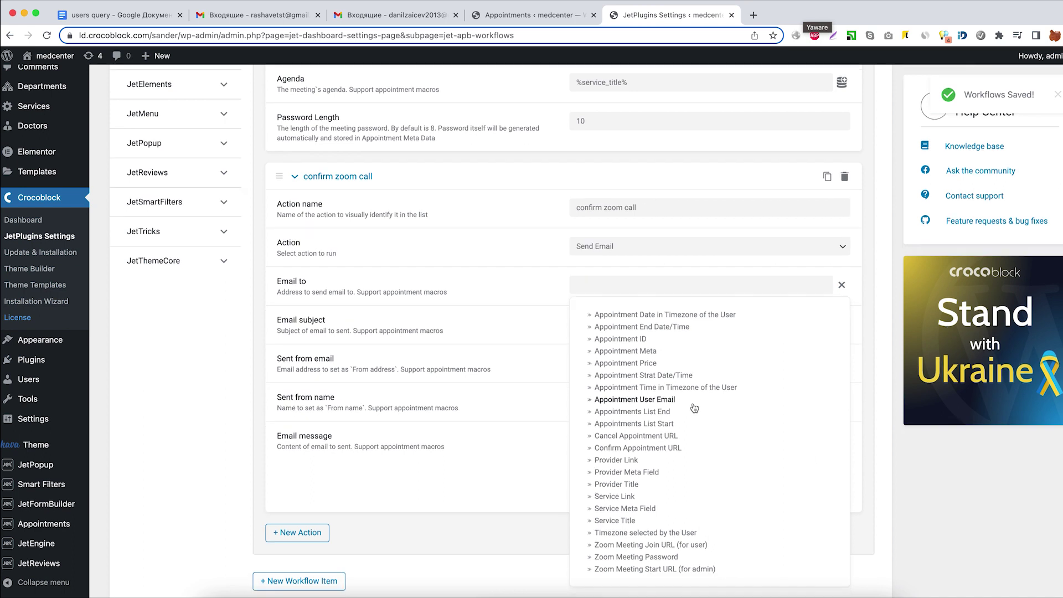
pyautogui.scroll(-3, 695, 409)
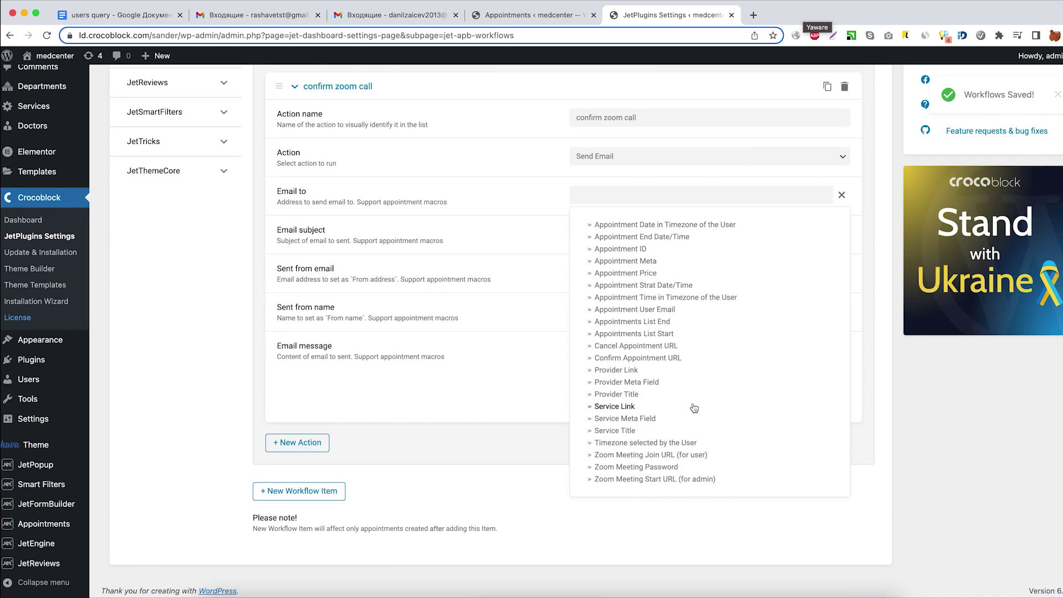
pyautogui.click(624, 382)
pyautogui.click(623, 264)
pyautogui.write('_e')
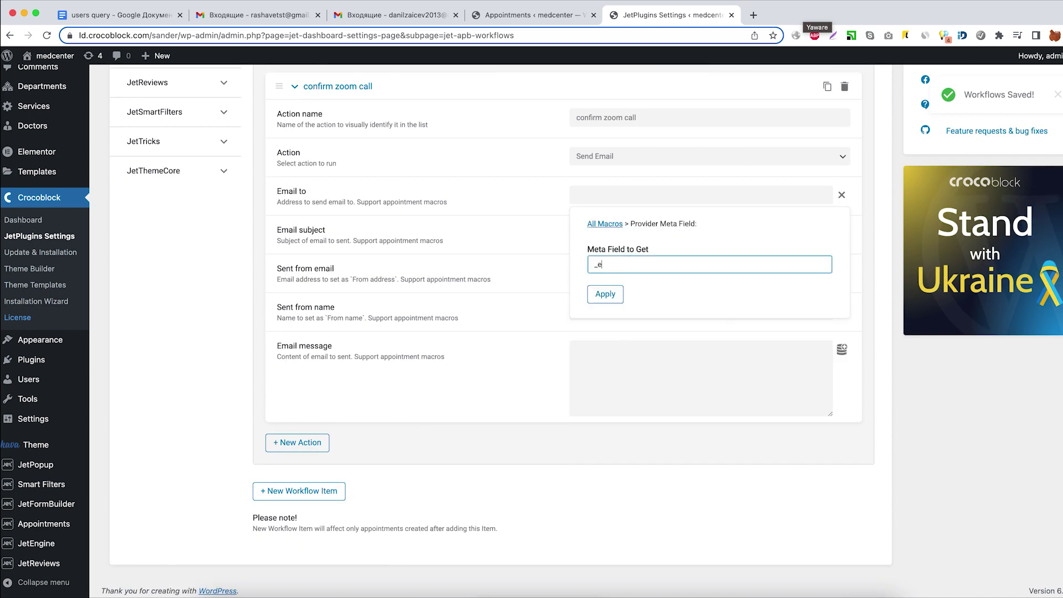
pyautogui.write('-mail')
pyautogui.click(605, 296)
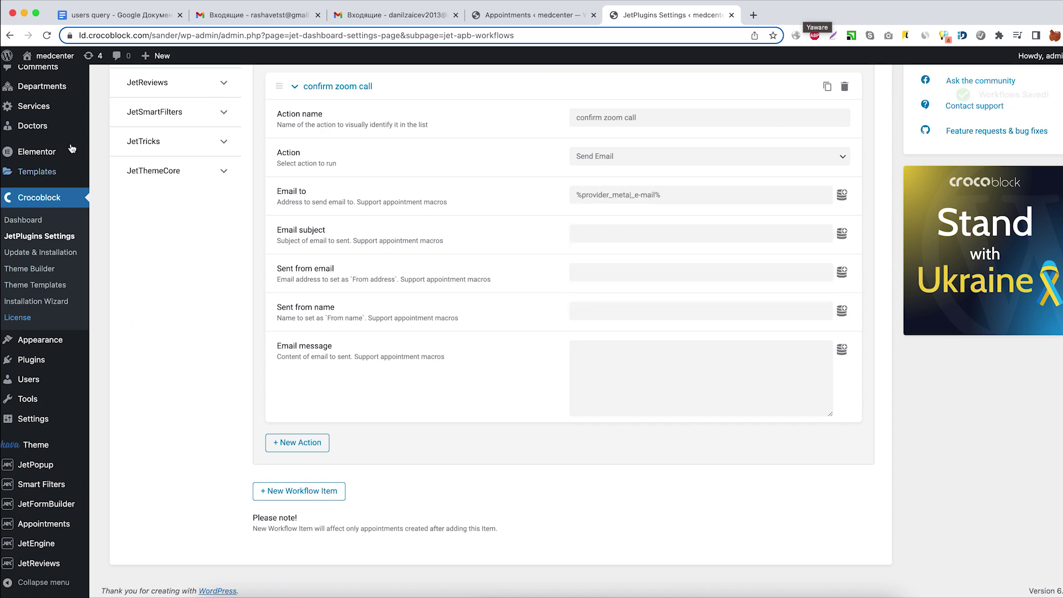
# In a new tab, confirm a doctor's E-mail field uses the meta name _e-mail.
pyautogui.rightClick(114, 131)
pyautogui.click(135, 134)
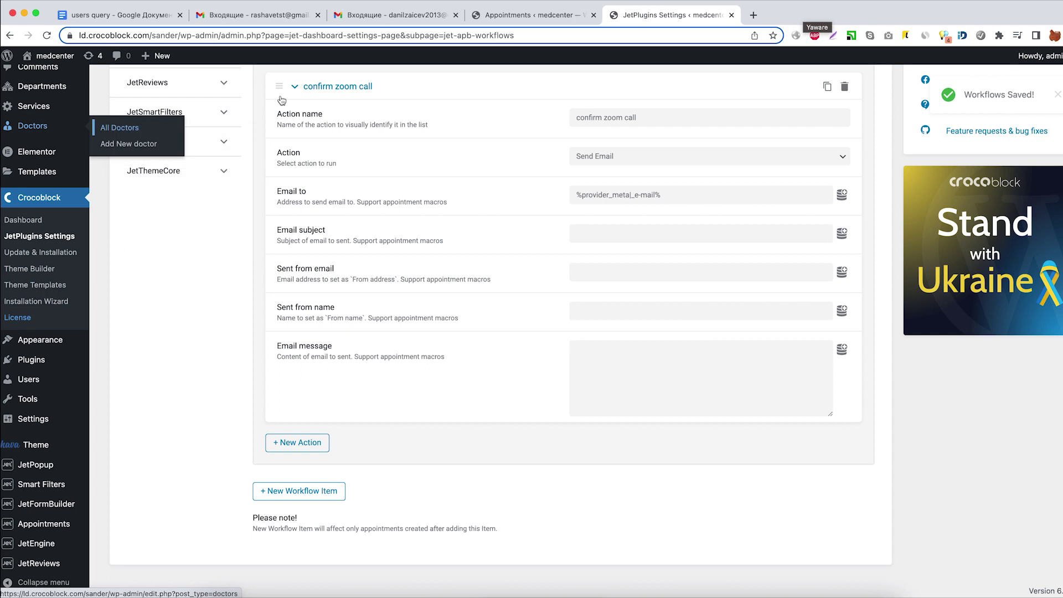
pyautogui.click(780, 18)
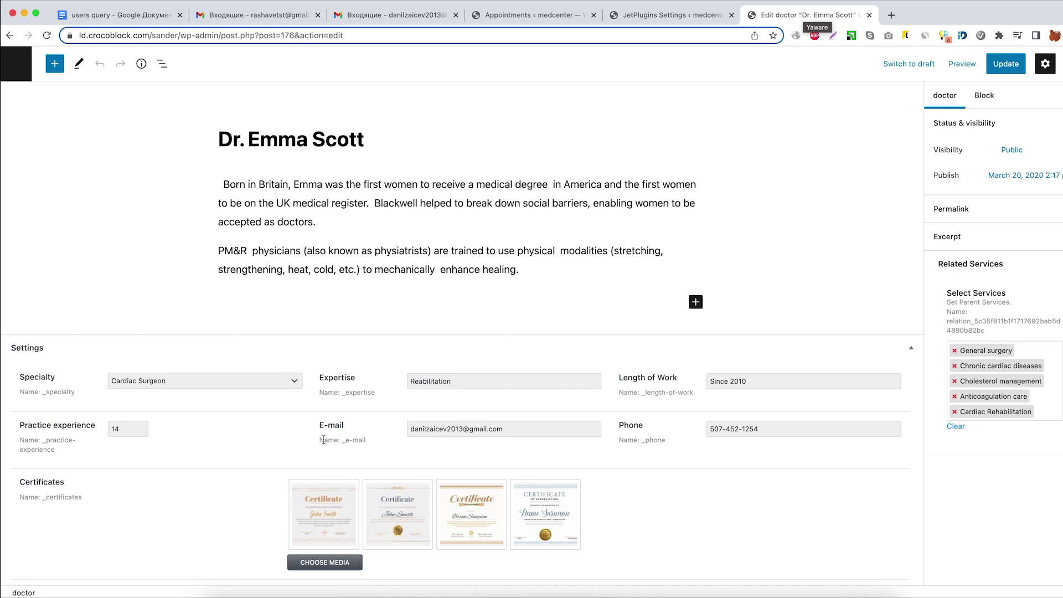
pyautogui.click(329, 439)
pyautogui.moveTo(329, 439); pyautogui.dragTo(369, 443)
pyautogui.click(368, 443)
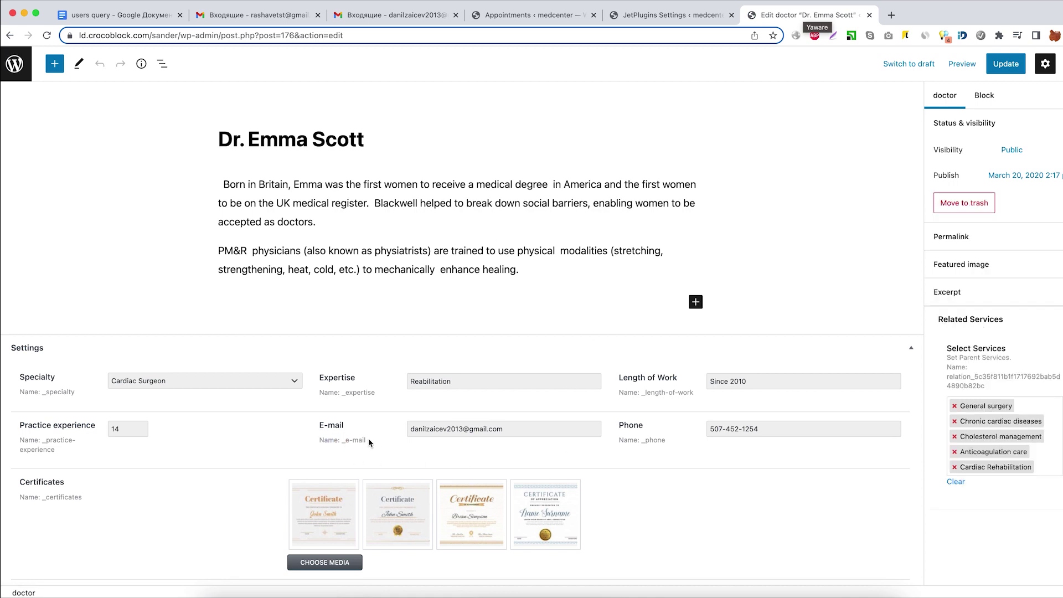
# Give the email subject 'zoom call confirm', a sender address and sender name 'admin'.
pyautogui.click(869, 15)
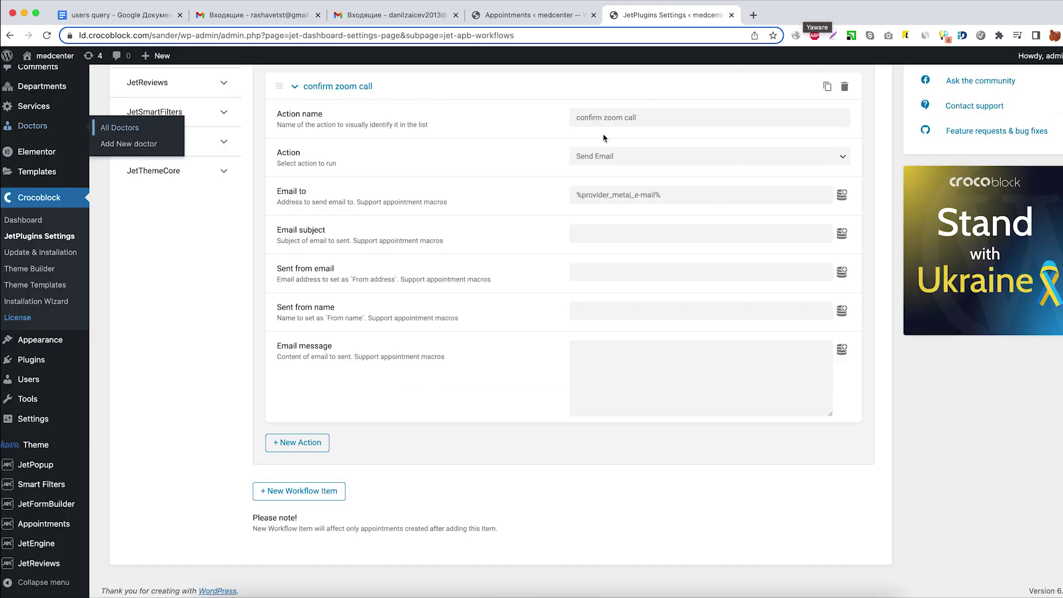
pyautogui.click(595, 234)
pyautogui.write('zoom call confirm')
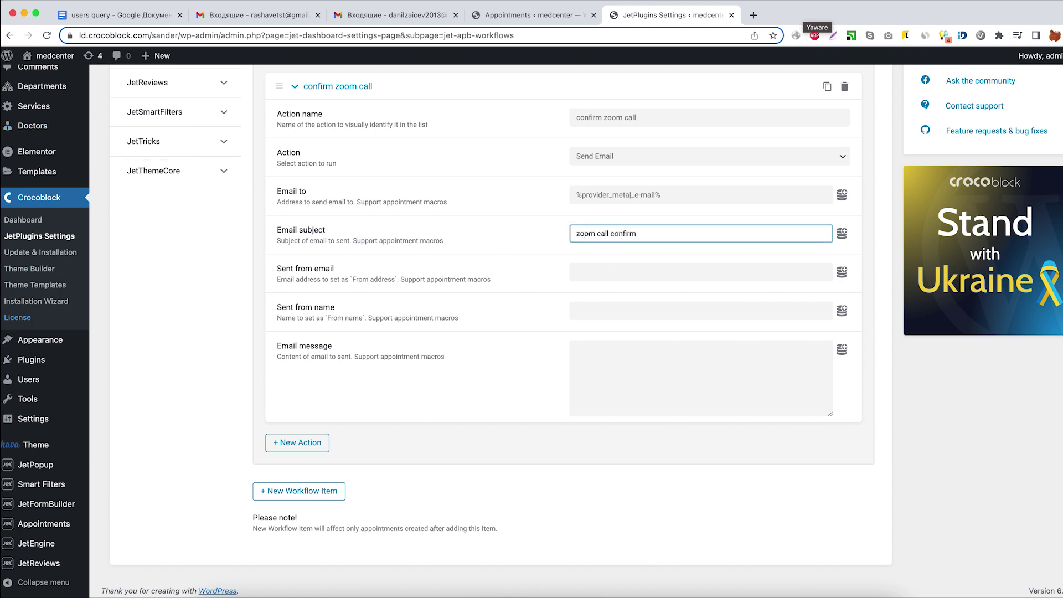
pyautogui.click(600, 272)
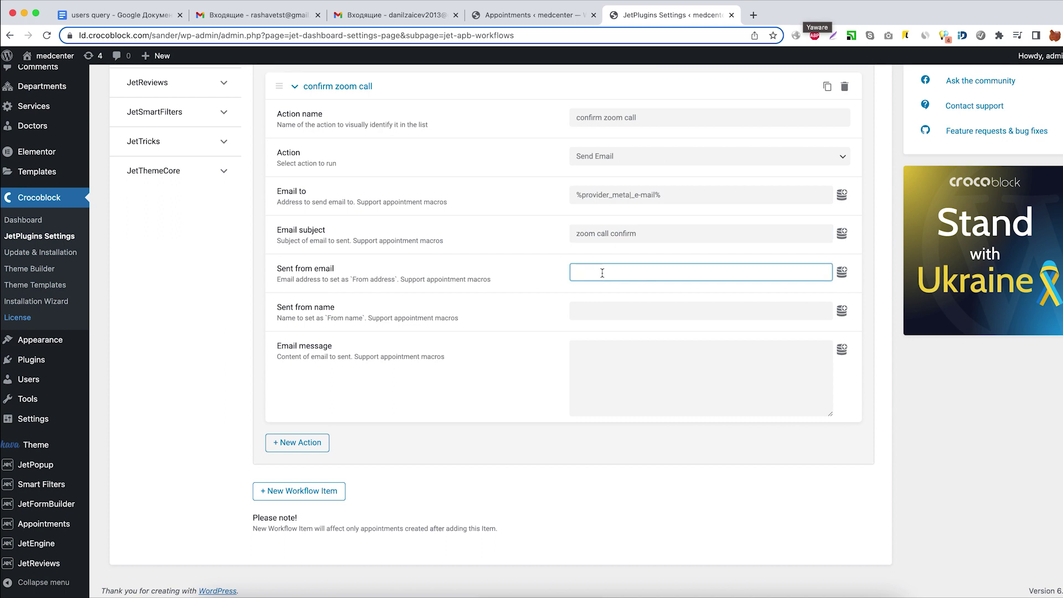
pyautogui.hotkey('ctrl', 'v')
pyautogui.click(613, 310)
pyautogui.write('admin')
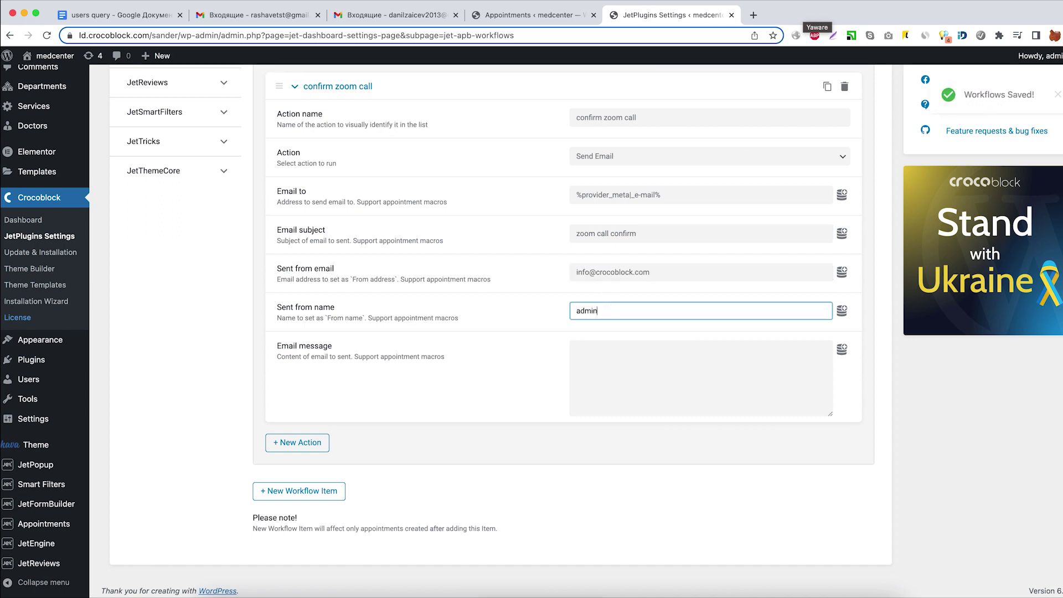
# Insert the %cancel_url% and %confirm_url% macros on separate lines of the email message.
pyautogui.click(631, 373)
pyautogui.click(842, 349)
pyautogui.scroll(-1, 706, 413)
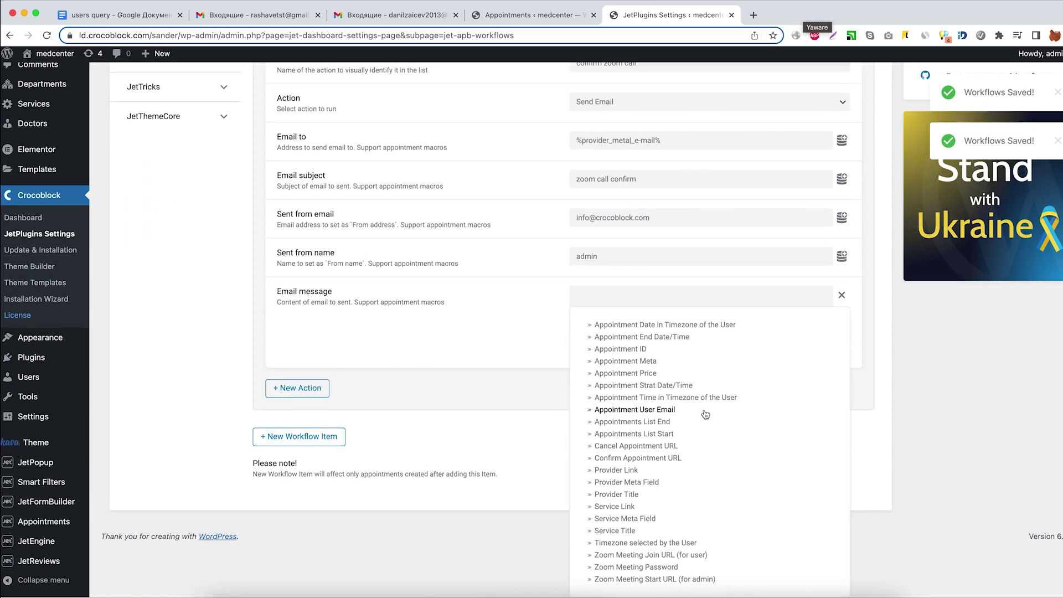
pyautogui.click(648, 447)
pyautogui.click(679, 363)
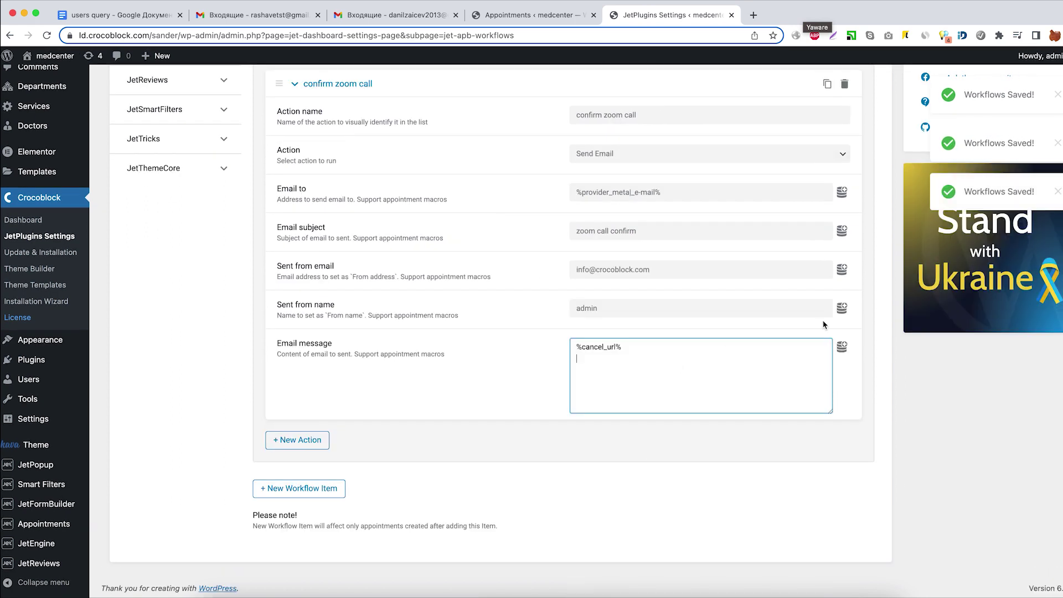
pyautogui.click(842, 346)
pyautogui.click(637, 513)
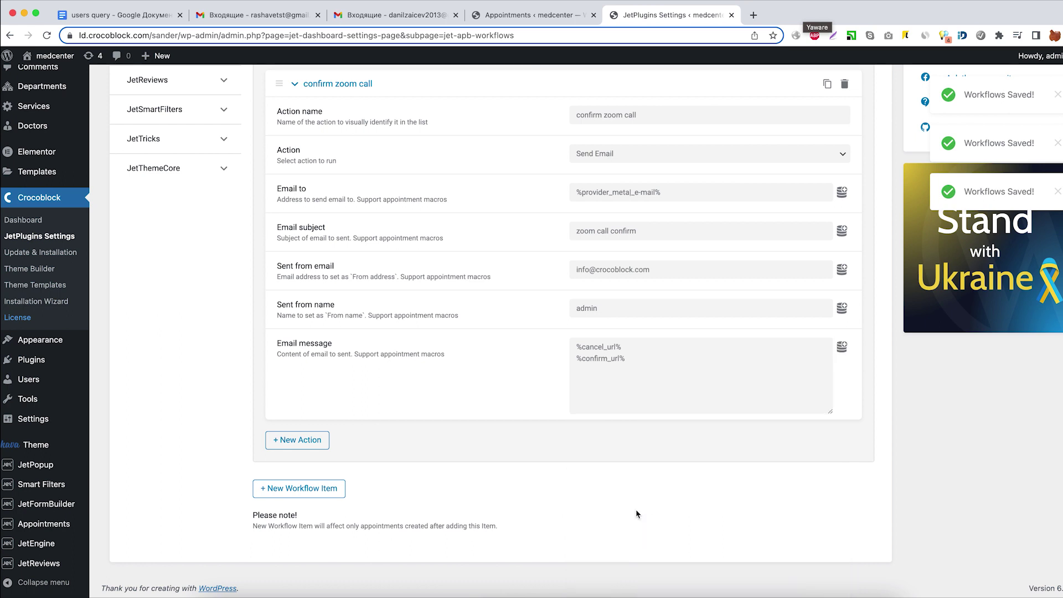
# Label the lines 'cancel zoom call link -' and 'confirm zoom call link -' before each macro.
pyautogui.click(646, 347)
pyautogui.write('cancel')
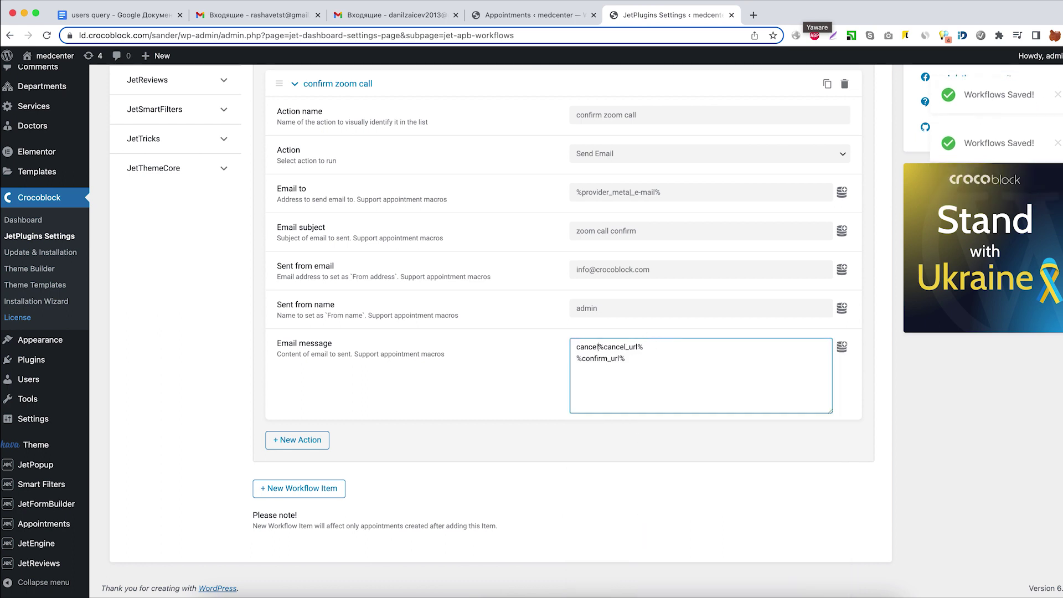
pyautogui.write(' zoom call link ')
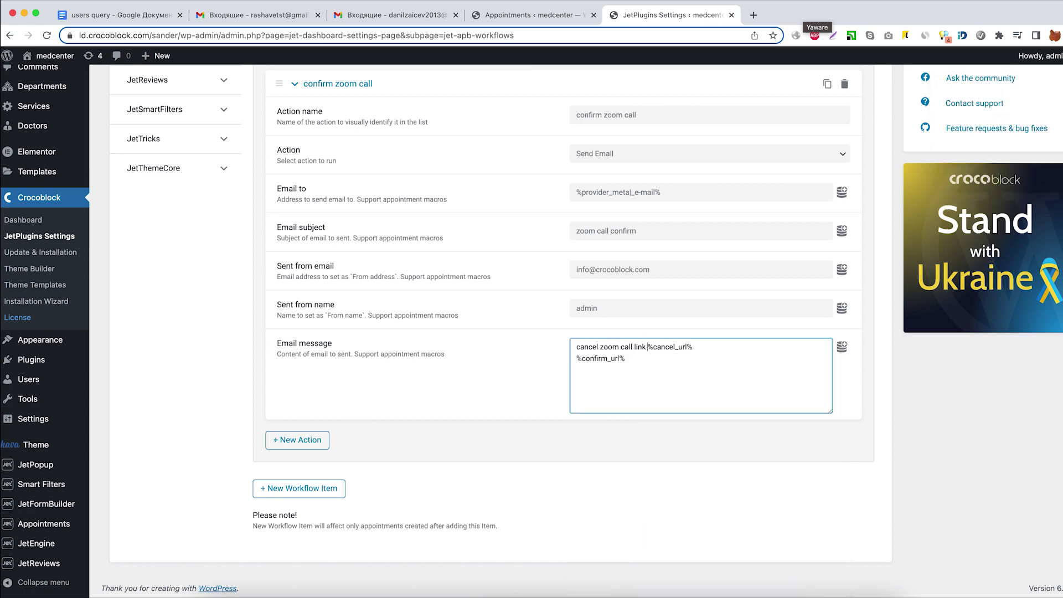
pyautogui.write('-')
pyautogui.press('super+shift+Left')
pyautogui.press('super+c')
pyautogui.press('Down')
pyautogui.press('super+v')
pyautogui.hotkey('shift', 'Right')
pyautogui.hotkey('shift', 'Right')
pyautogui.hotkey('shift', 'Right')
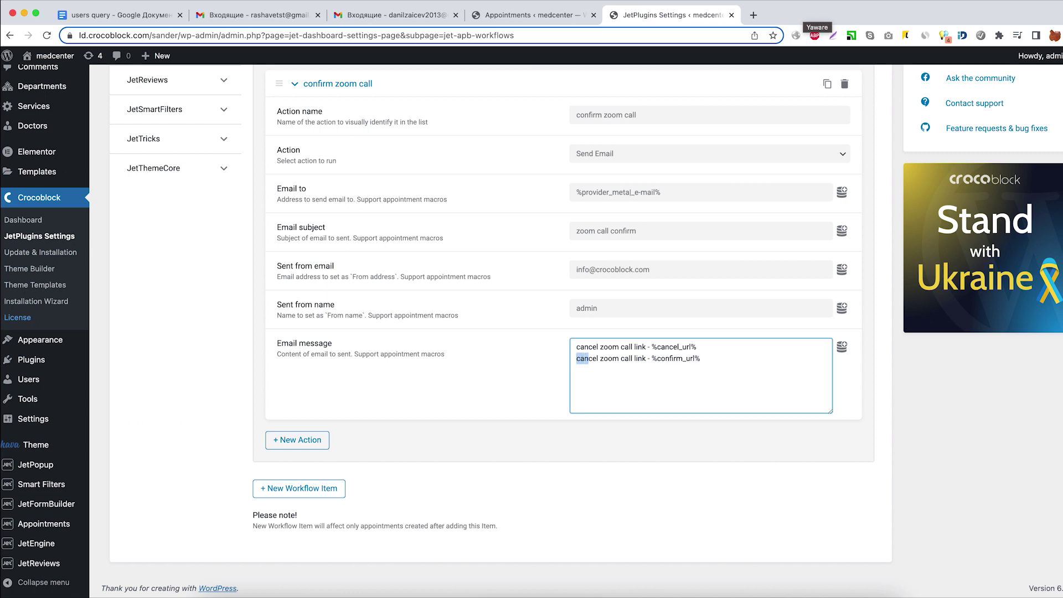
pyautogui.hotkey('shift', 'Right')
pyautogui.hotkey('shift', 'Right')
pyautogui.hotkey('shift', 'Right')
pyautogui.write('confirm')
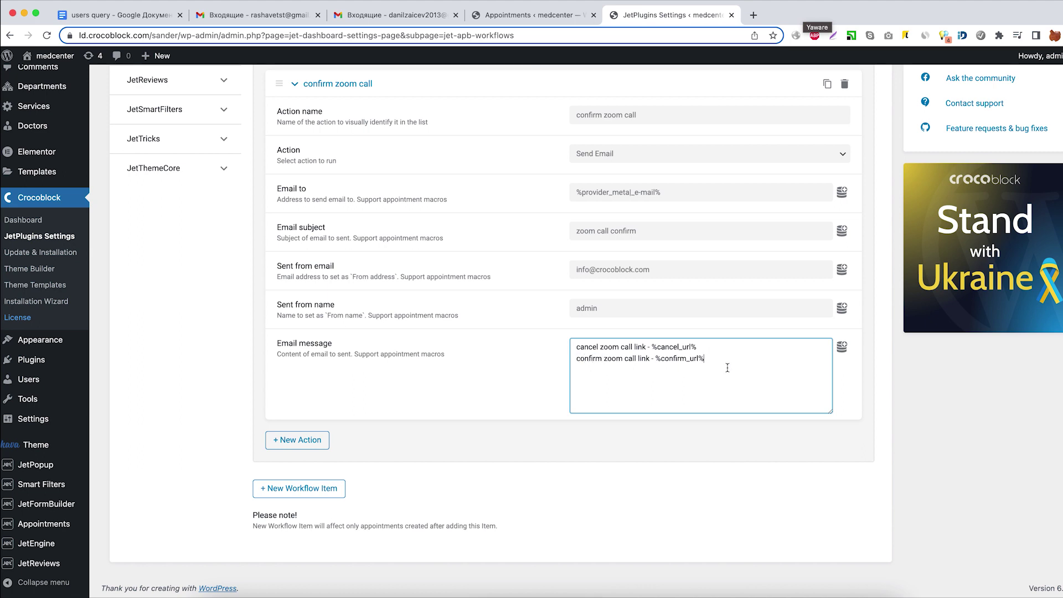
# Add a 'user notification' Send Email action addressed to the Appointment User Email macro.
pyautogui.click(292, 440)
pyautogui.scroll(-3, 451, 463)
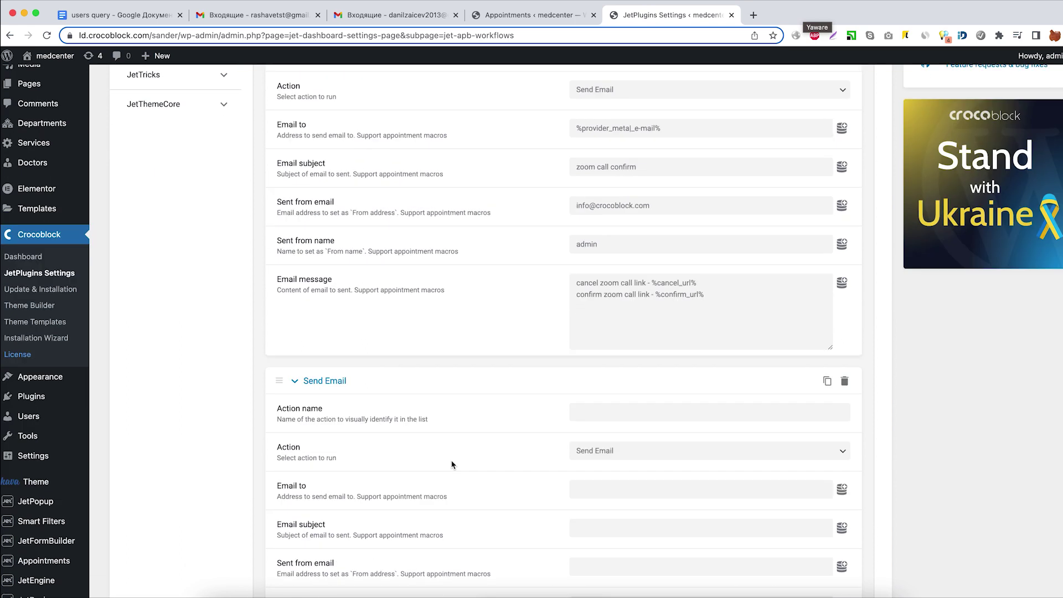
pyautogui.scroll(-2, 452, 465)
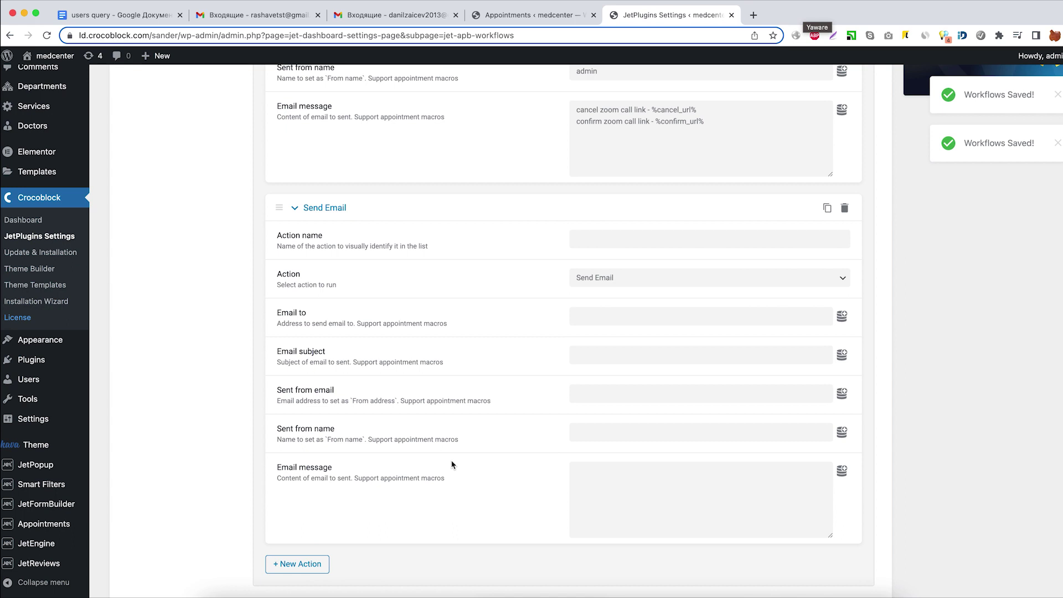
pyautogui.click(616, 239)
pyautogui.write('user ')
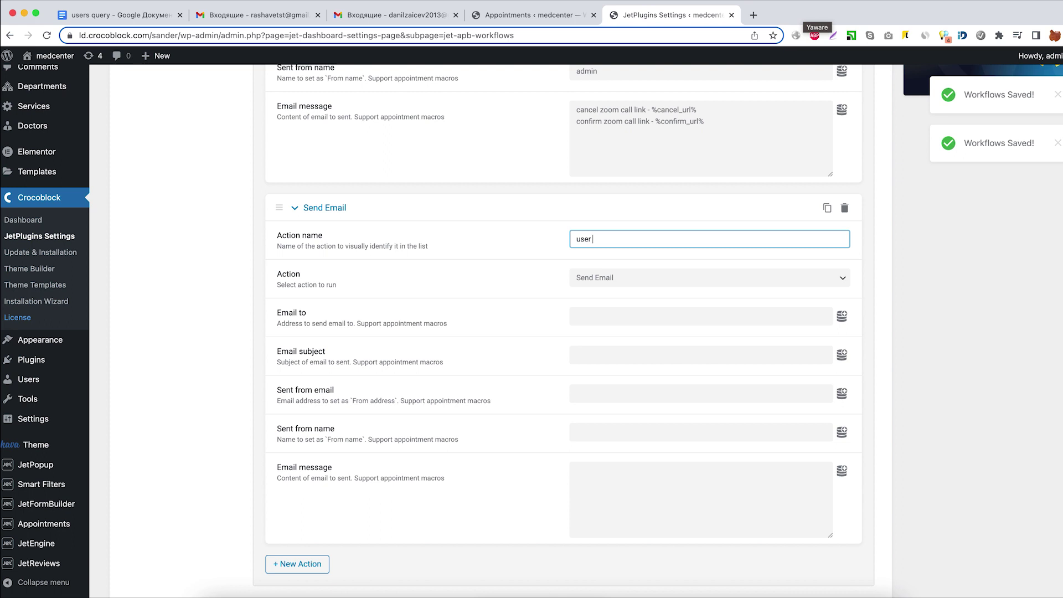
pyautogui.write('notification')
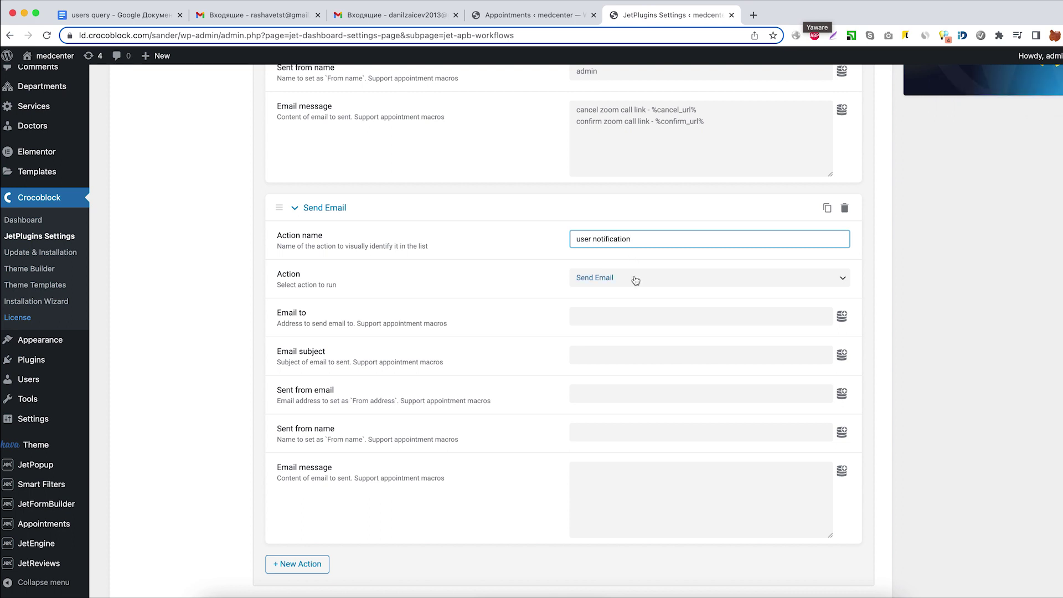
pyautogui.click(610, 316)
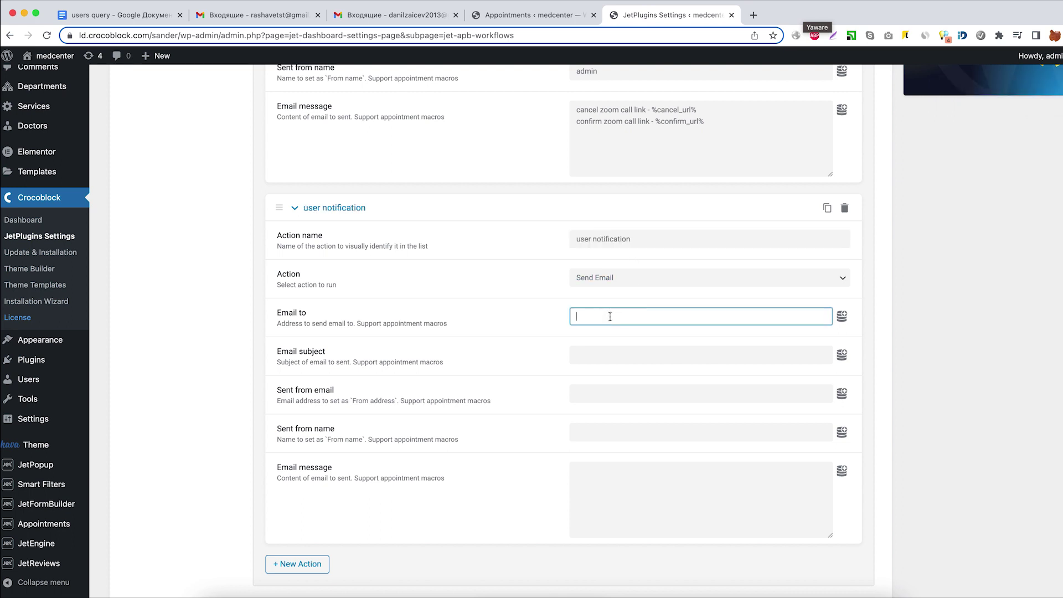
pyautogui.click(842, 315)
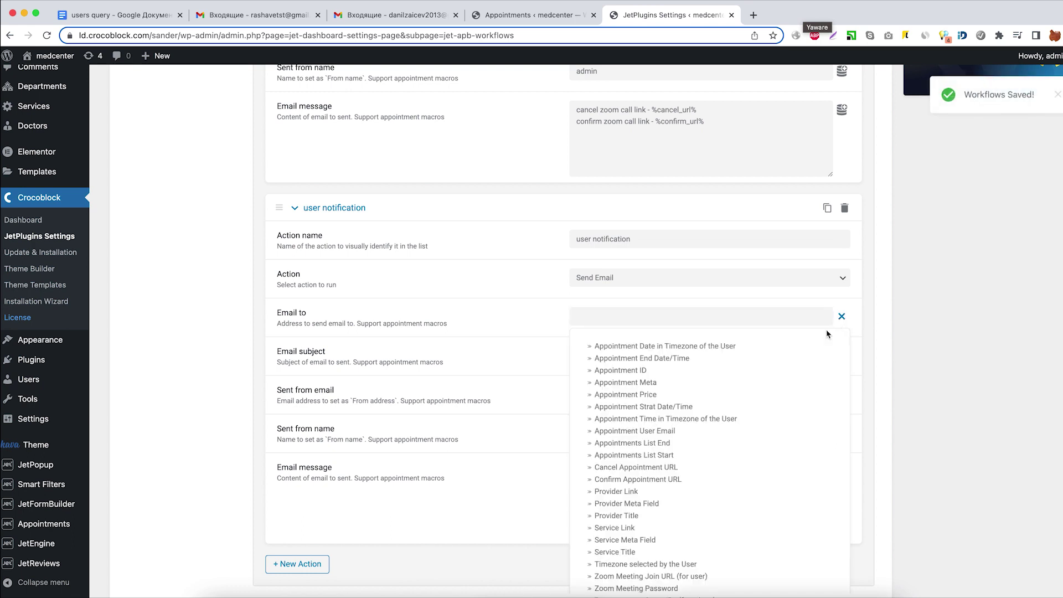
pyautogui.click(674, 431)
pyautogui.click(627, 355)
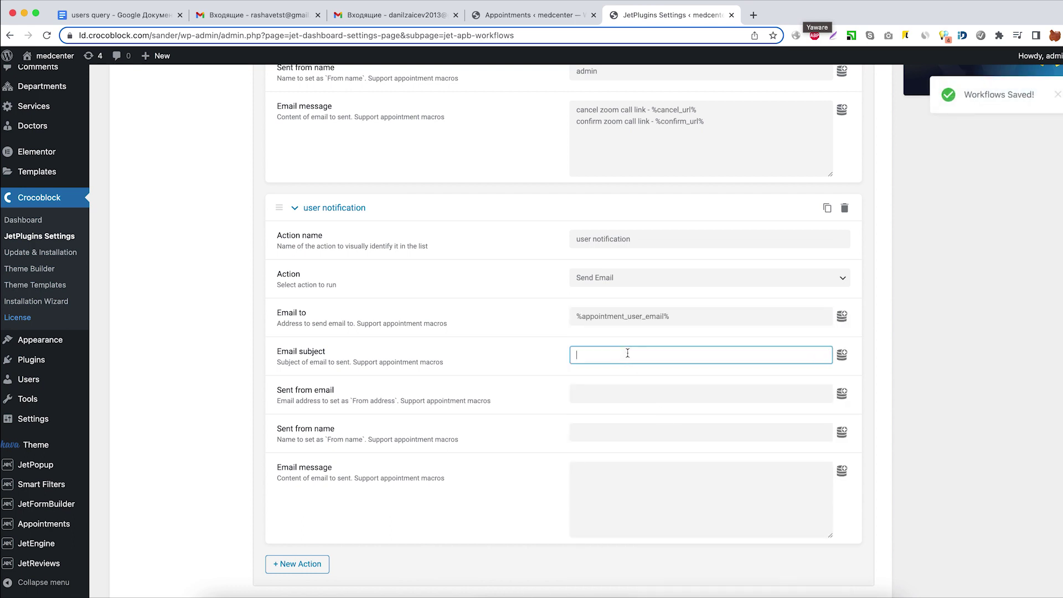
pyautogui.write('zoom call')
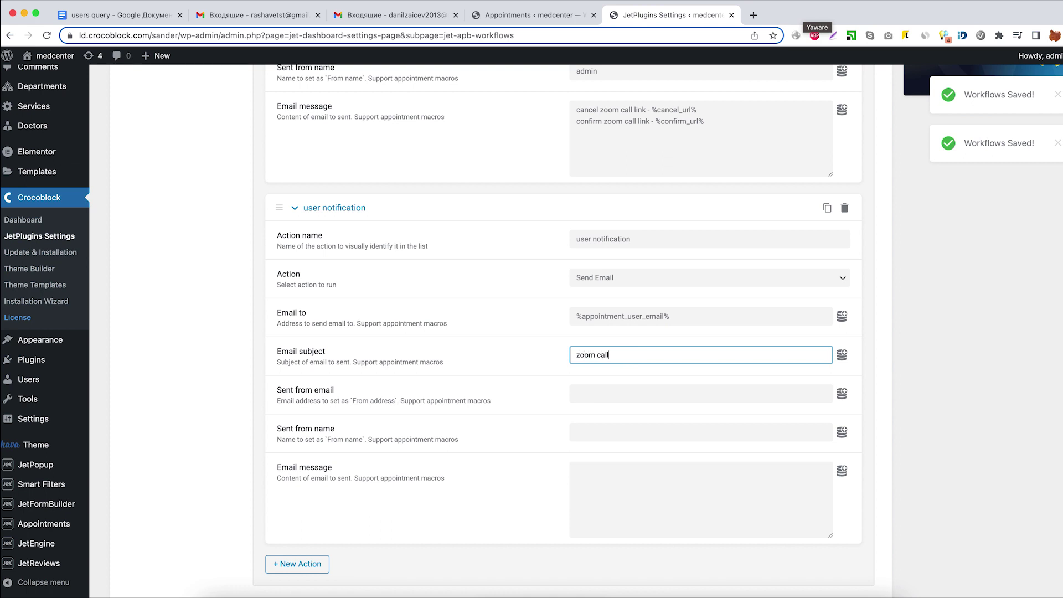
pyautogui.click(617, 394)
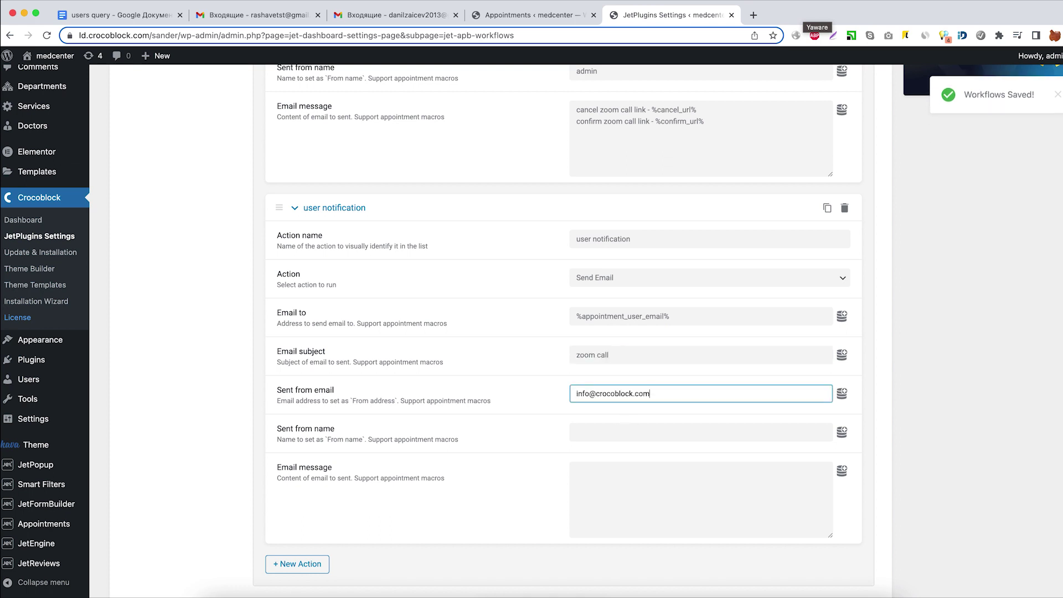
pyautogui.click(624, 434)
pyautogui.scroll(-1, 624, 435)
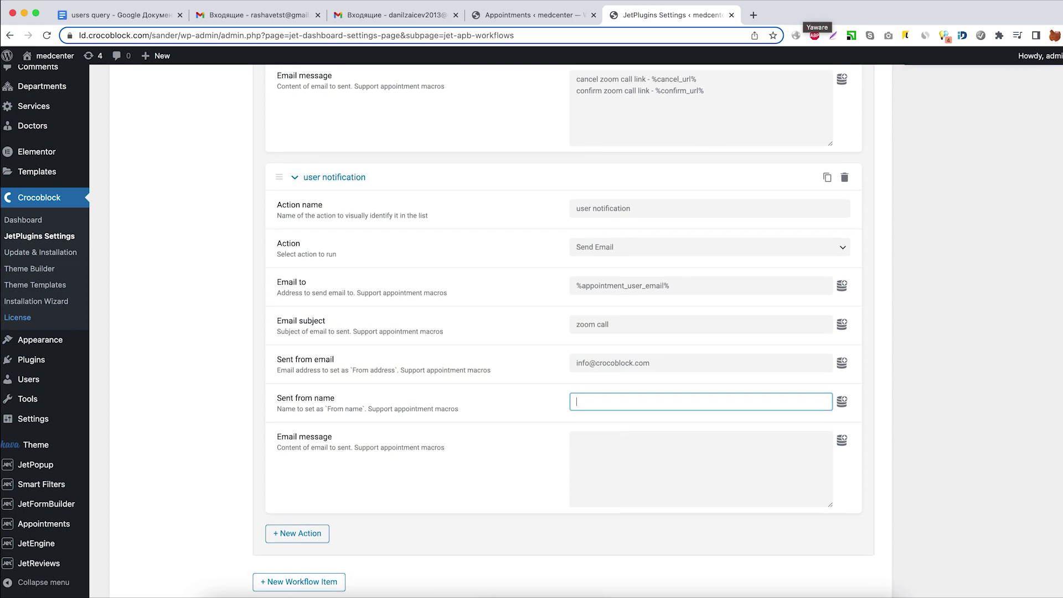
pyautogui.write('admin')
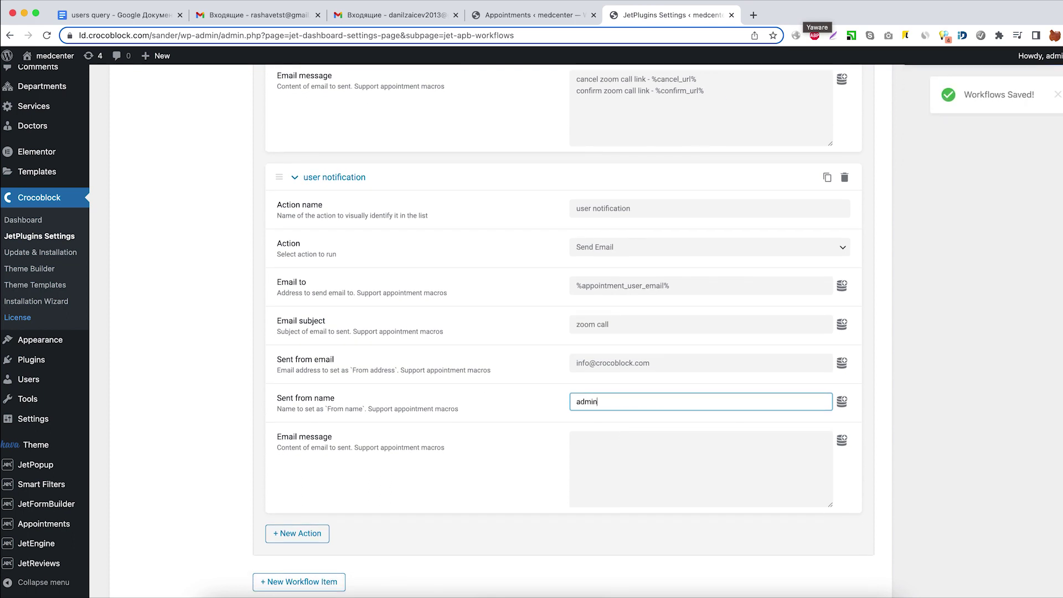
pyautogui.click(665, 465)
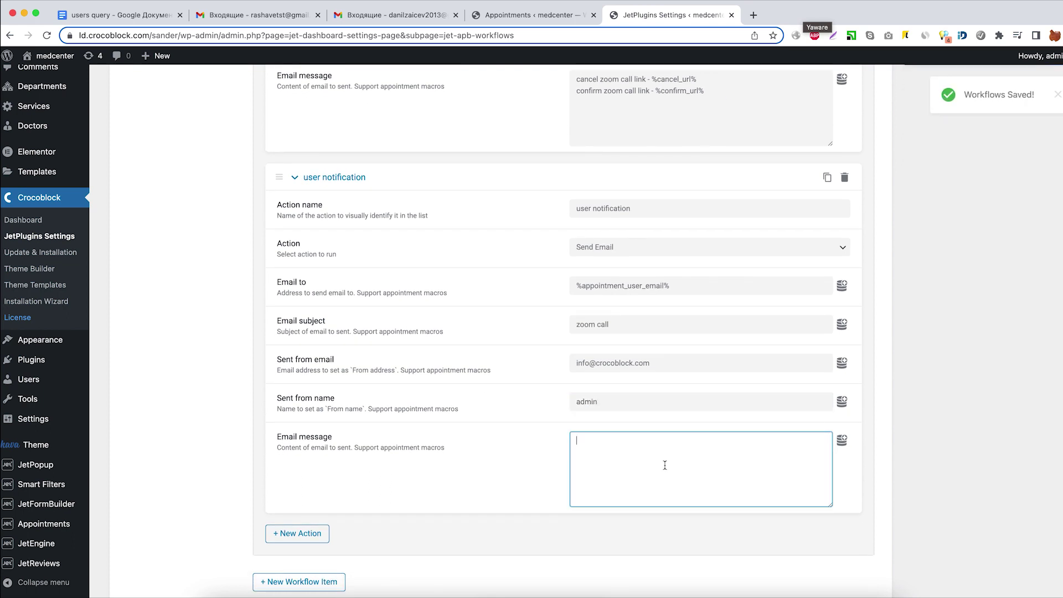
pyautogui.write('wait for')
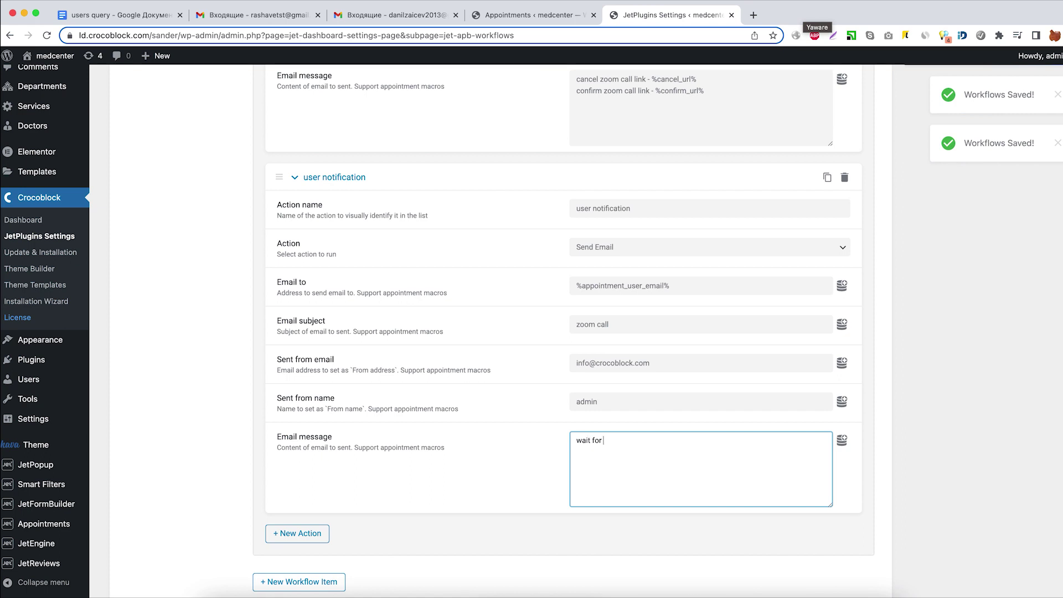
pyautogui.write(' zoom call ')
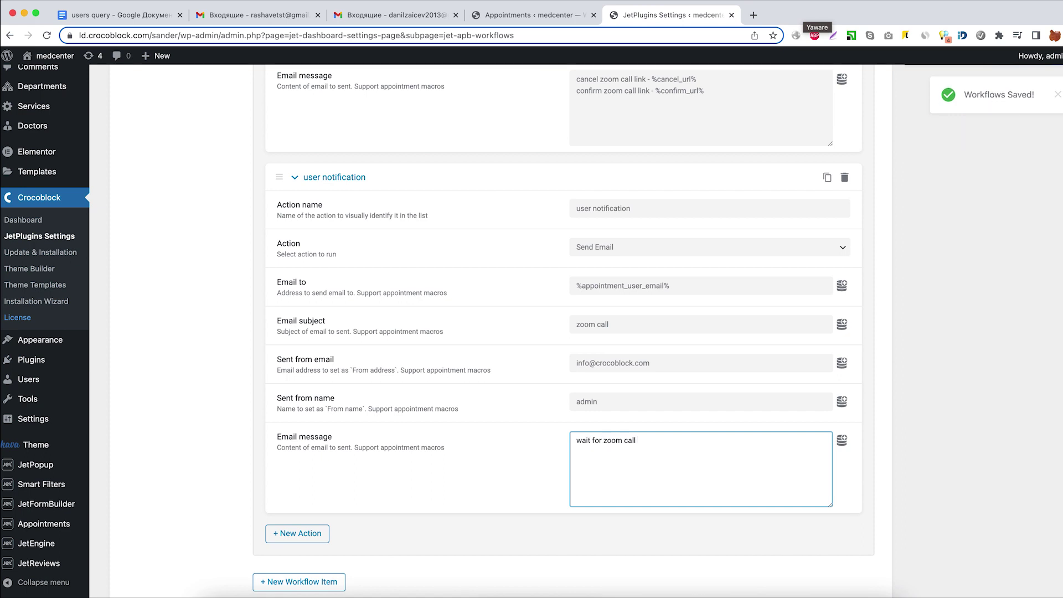
pyautogui.write('approval')
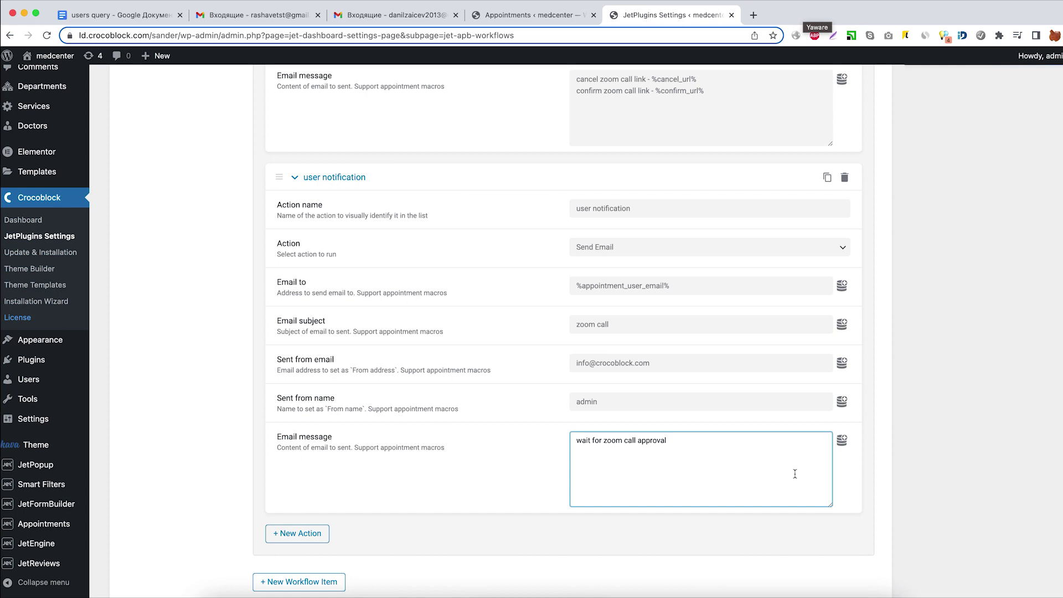
pyautogui.scroll(-3, 364, 463)
# Add a workflow item triggered by Appointment Status Changed with new status Completed.
pyautogui.click(324, 487)
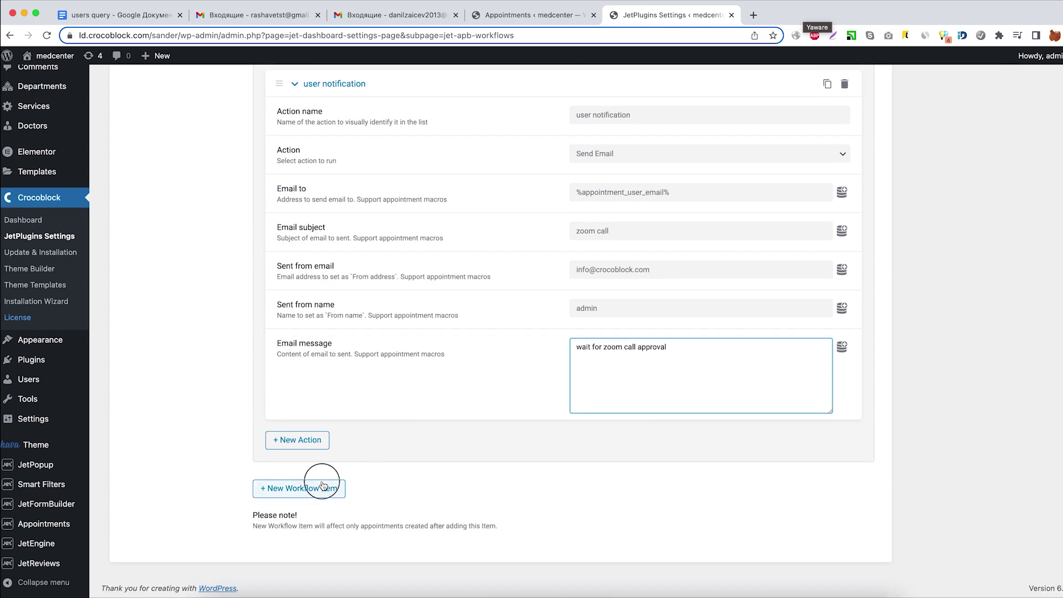
pyautogui.scroll(-5, 323, 480)
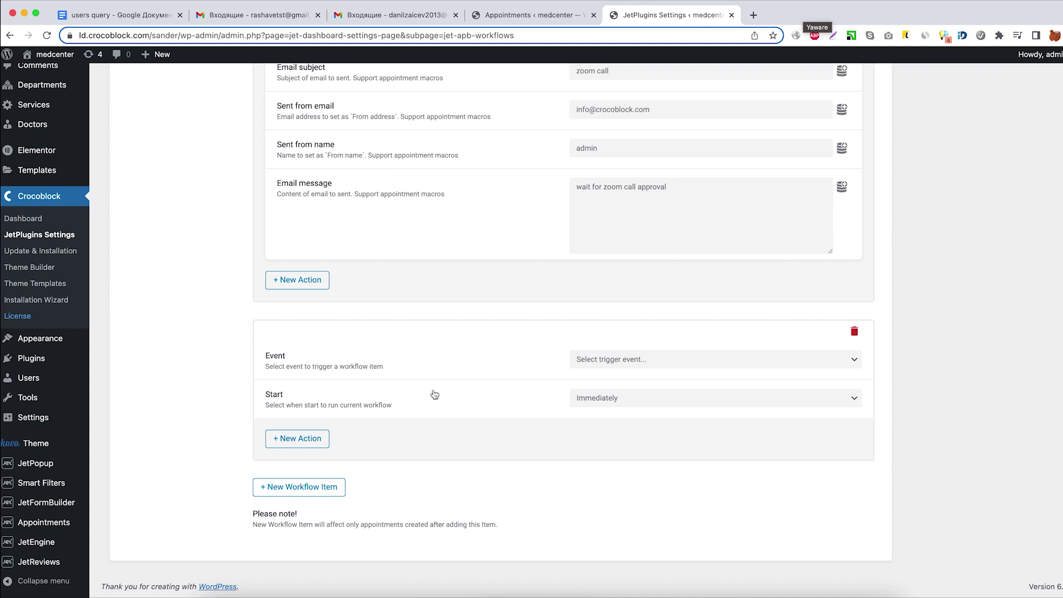
pyautogui.click(615, 366)
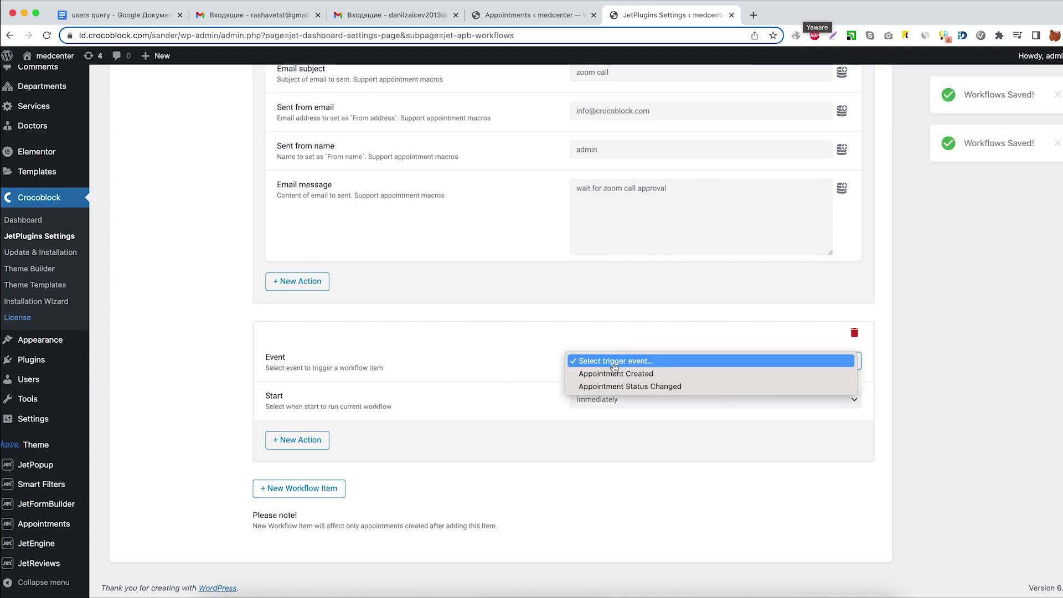
pyautogui.click(612, 386)
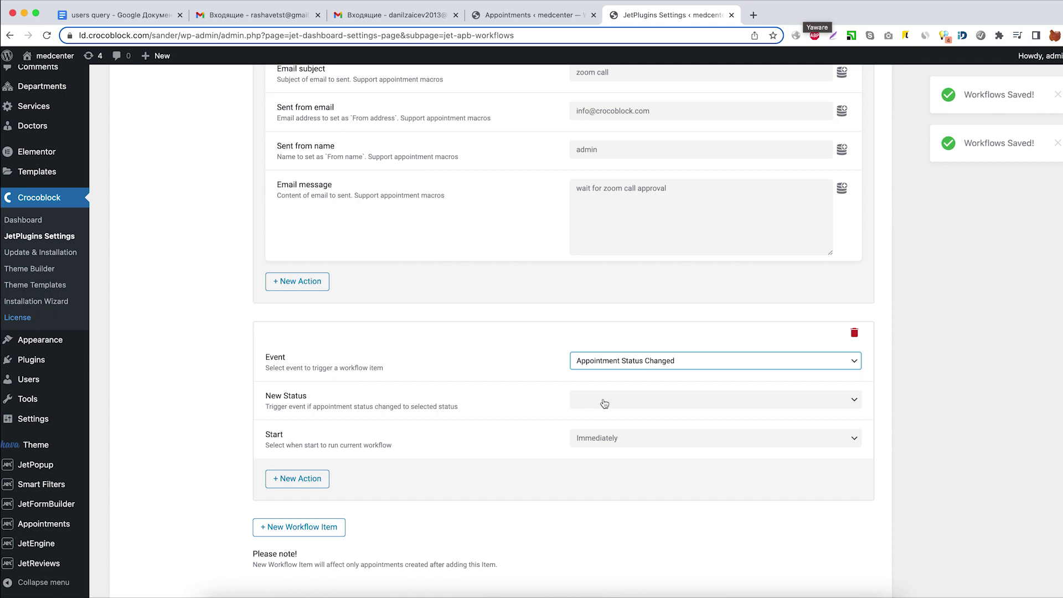
pyautogui.click(599, 403)
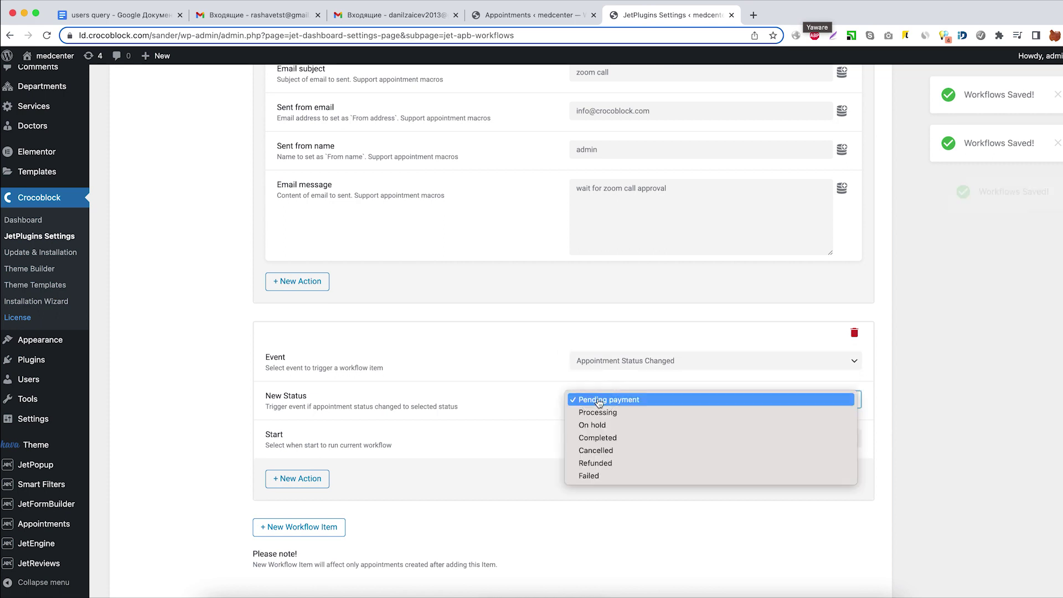
pyautogui.click(596, 437)
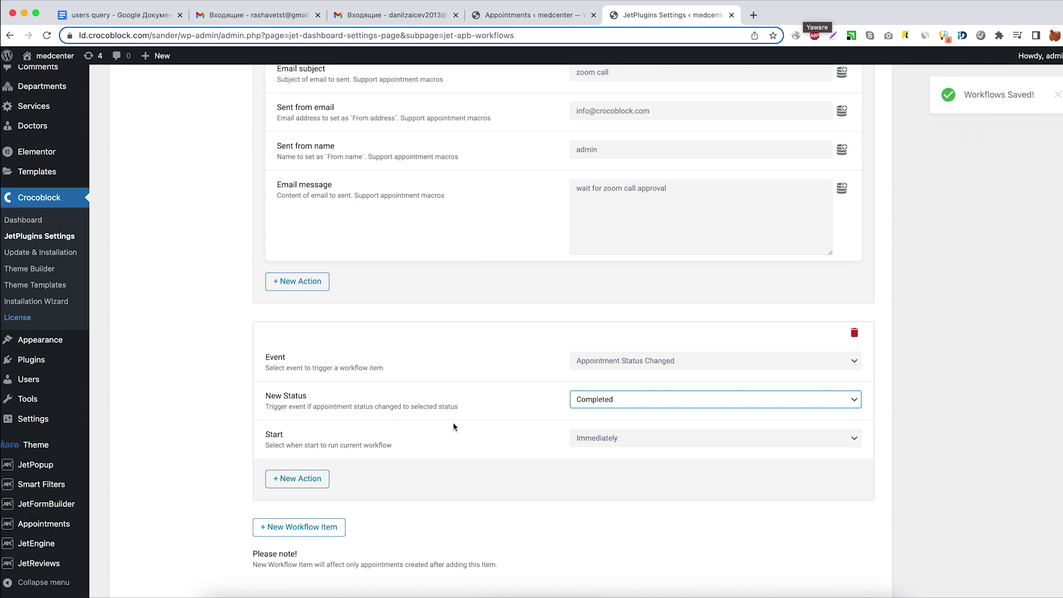
# Add a Send Email action named 'client email' addressed to the appointment user's email macro.
pyautogui.scroll(-2, 453, 427)
pyautogui.click(293, 438)
pyautogui.scroll(-5, 313, 444)
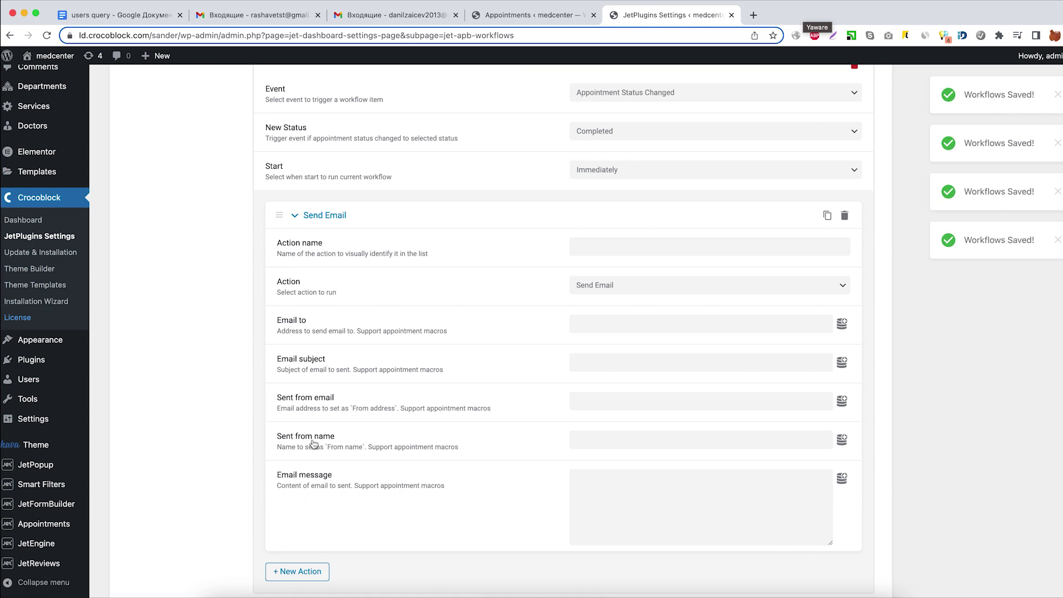
pyautogui.click(579, 248)
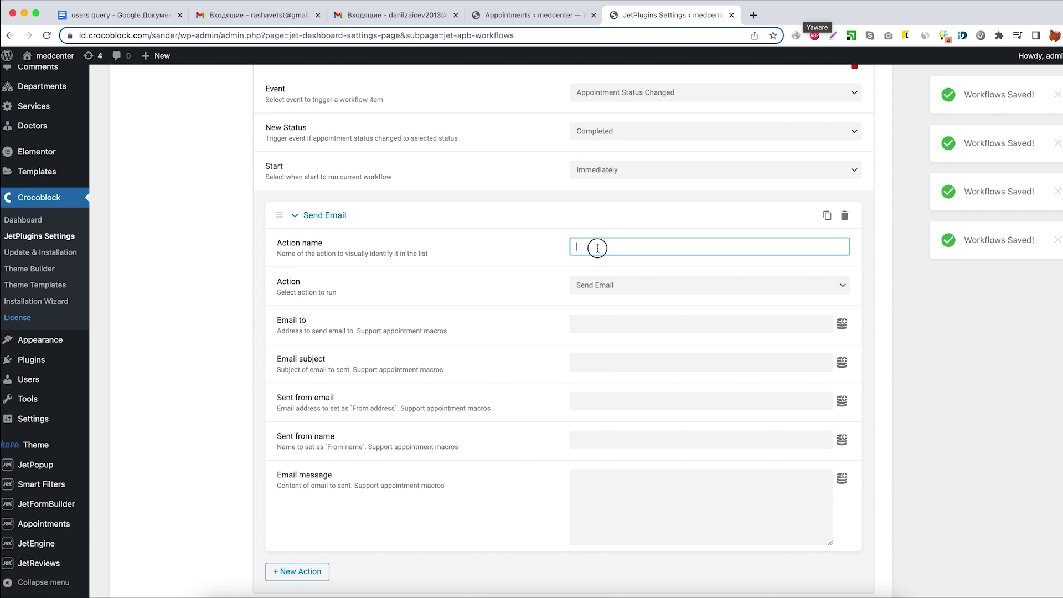
pyautogui.write('client email')
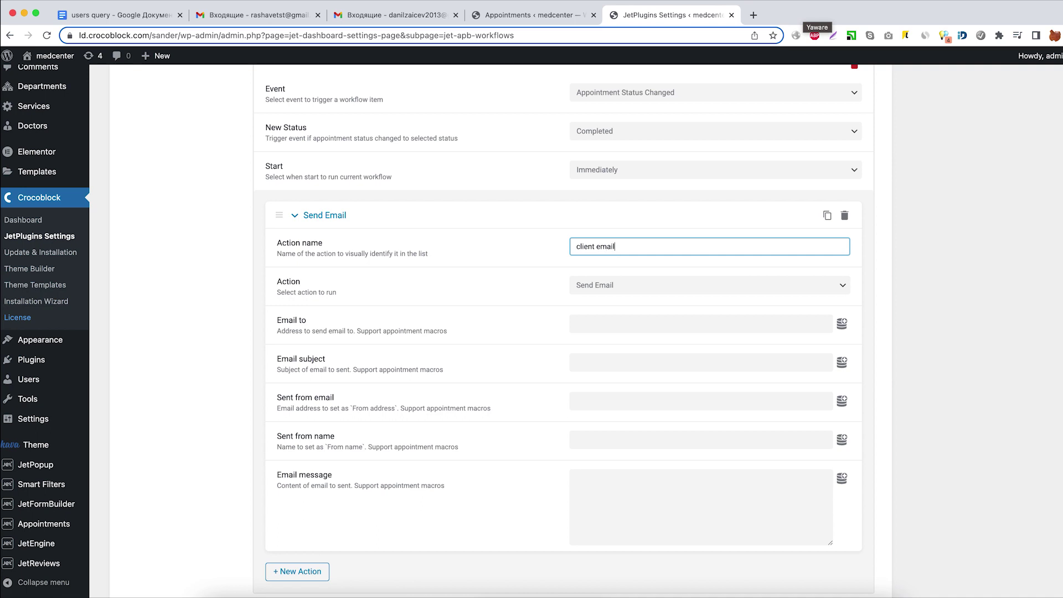
pyautogui.click(612, 284)
pyautogui.click(610, 285)
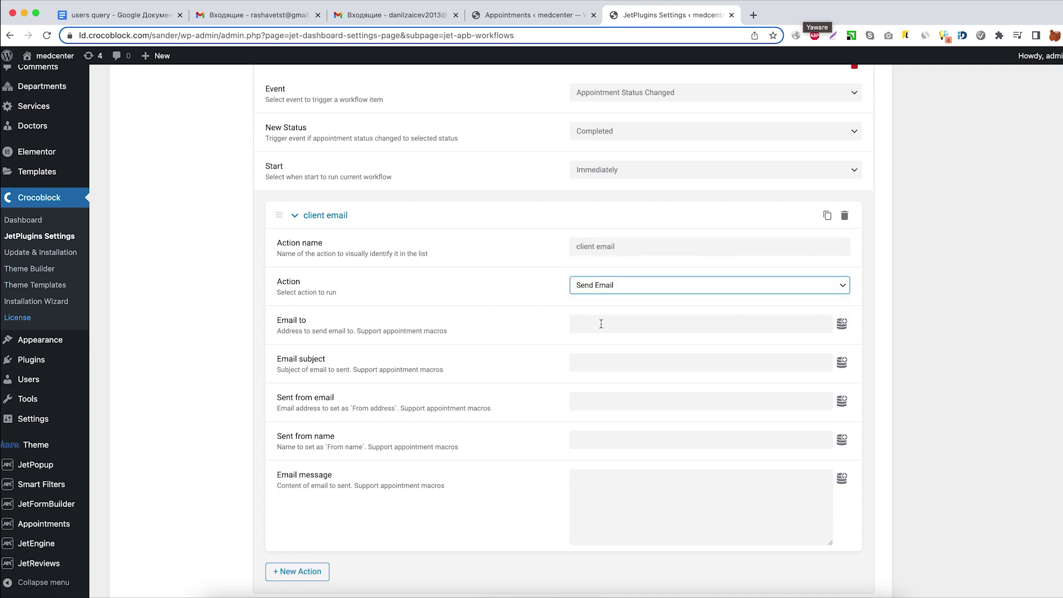
pyautogui.click(842, 323)
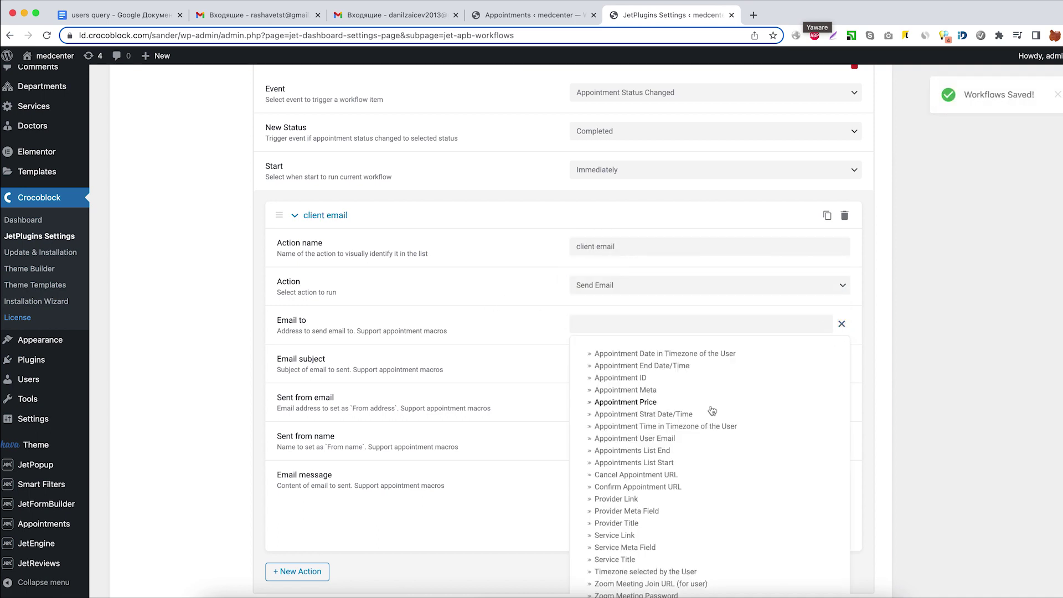
pyautogui.scroll(-1, 665, 421)
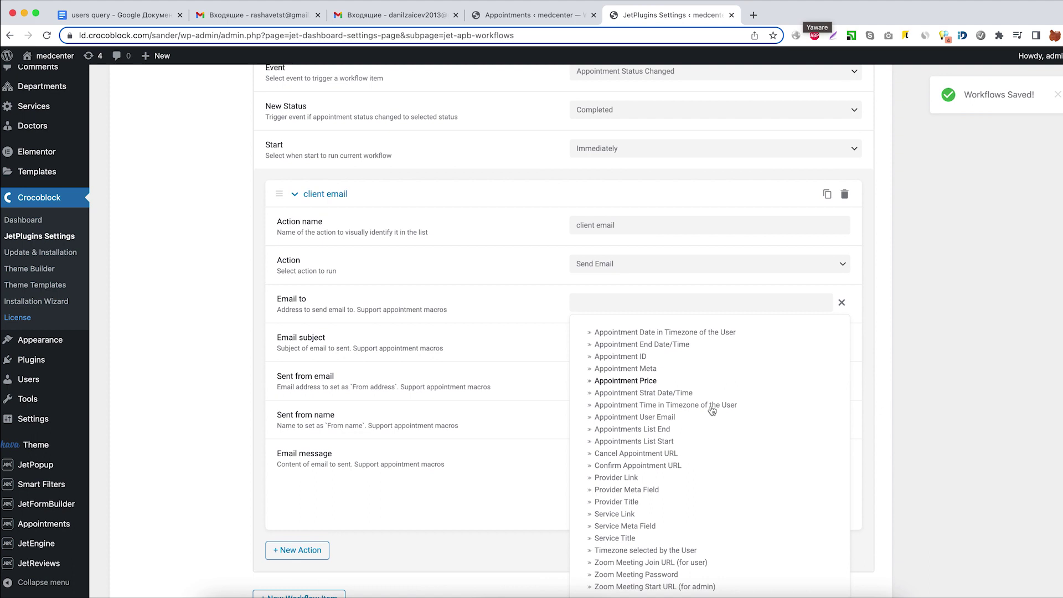
pyautogui.click(660, 416)
# Set subject 'zoom' plus service title, paste the sender address, and use provider title as sender name.
pyautogui.click(614, 342)
pyautogui.write('zoom call')
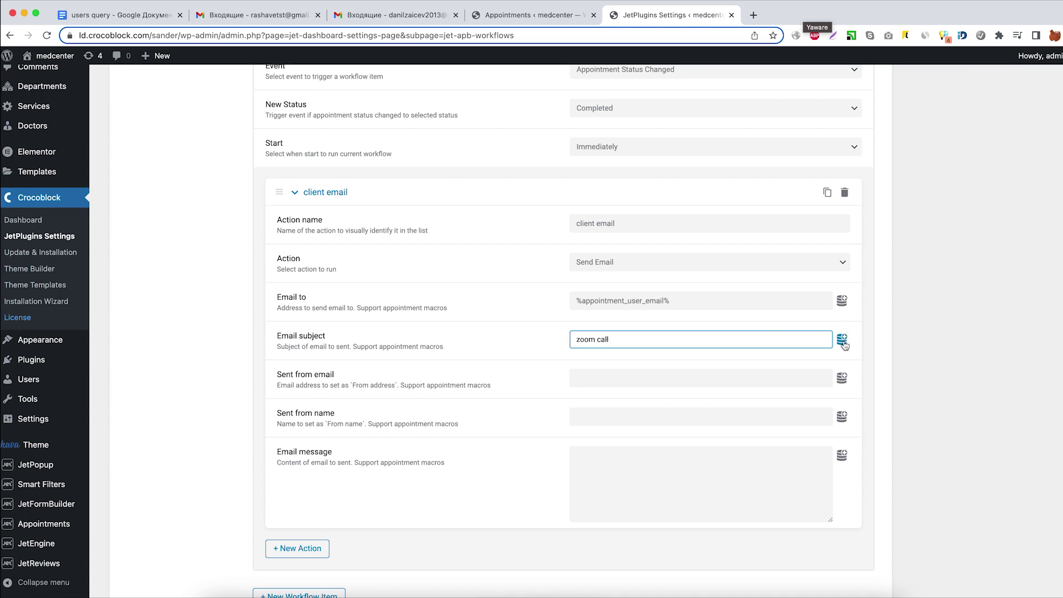
pyautogui.click(842, 339)
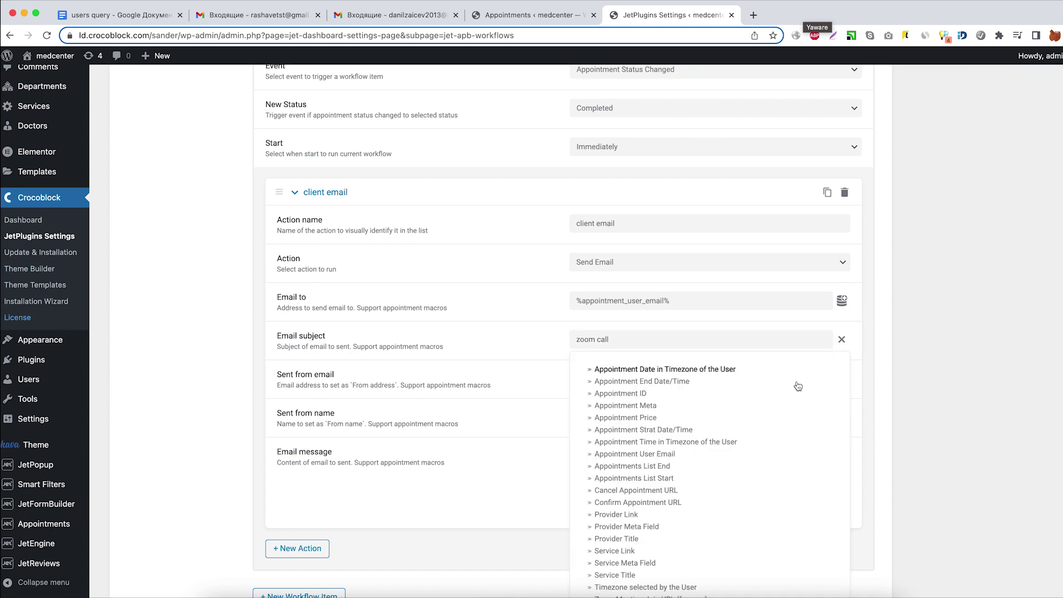
pyautogui.click(629, 576)
pyautogui.click(612, 377)
pyautogui.press('super+v')
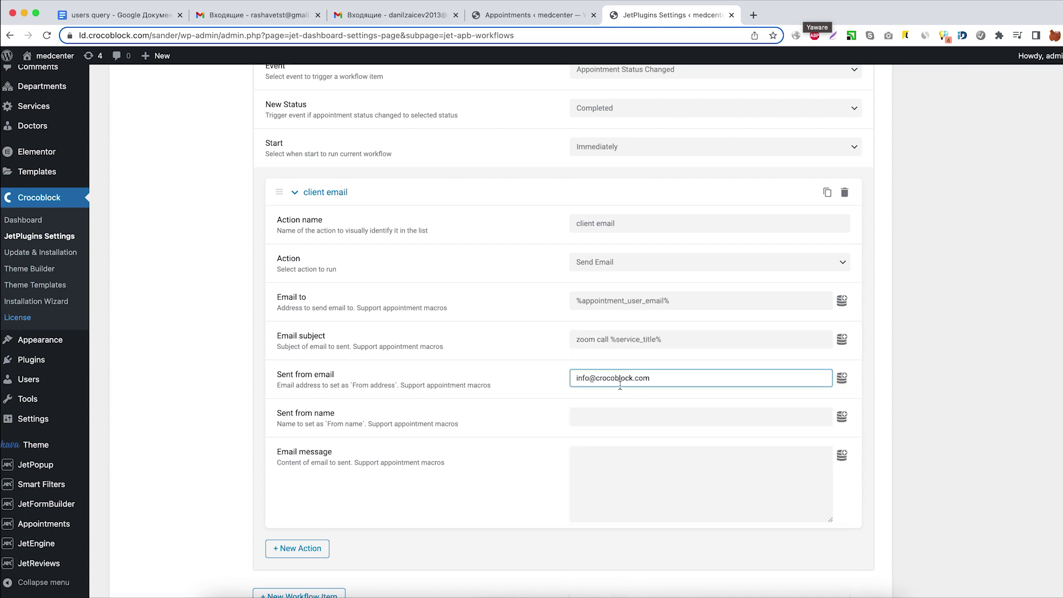
pyautogui.click(662, 421)
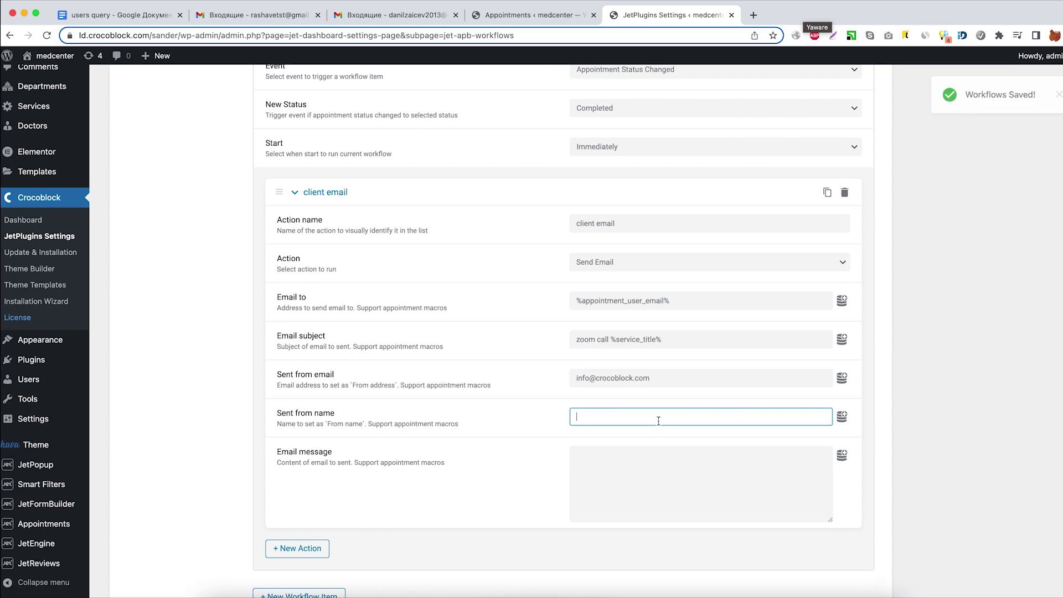
pyautogui.click(842, 417)
pyautogui.scroll(-3, 715, 507)
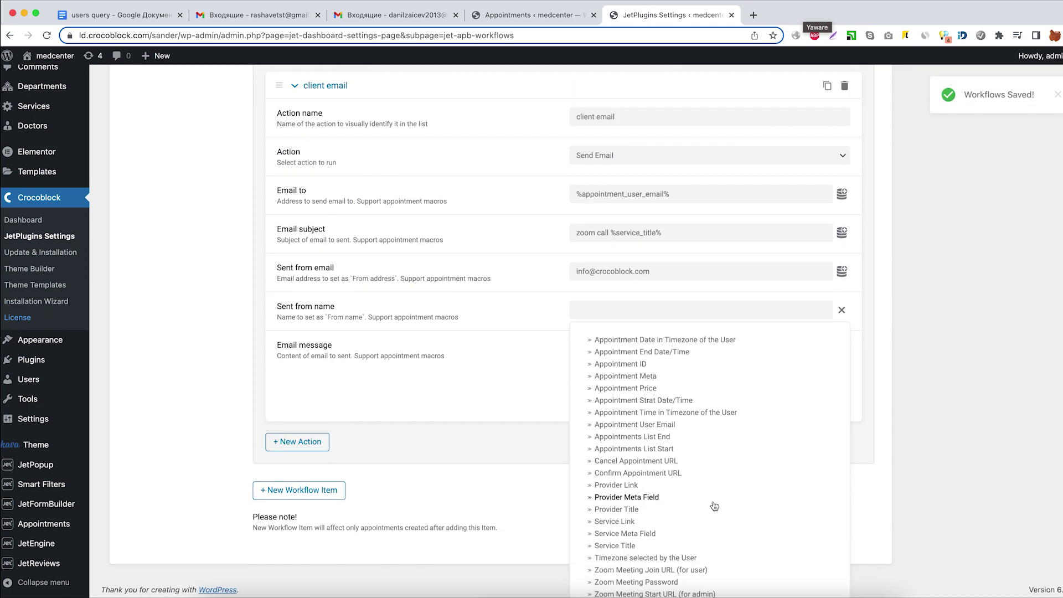
pyautogui.click(616, 509)
# Write the message 'zoom call link - %zoom_join_url% zoom call password -' with the password macro.
pyautogui.click(620, 367)
pyautogui.click(842, 348)
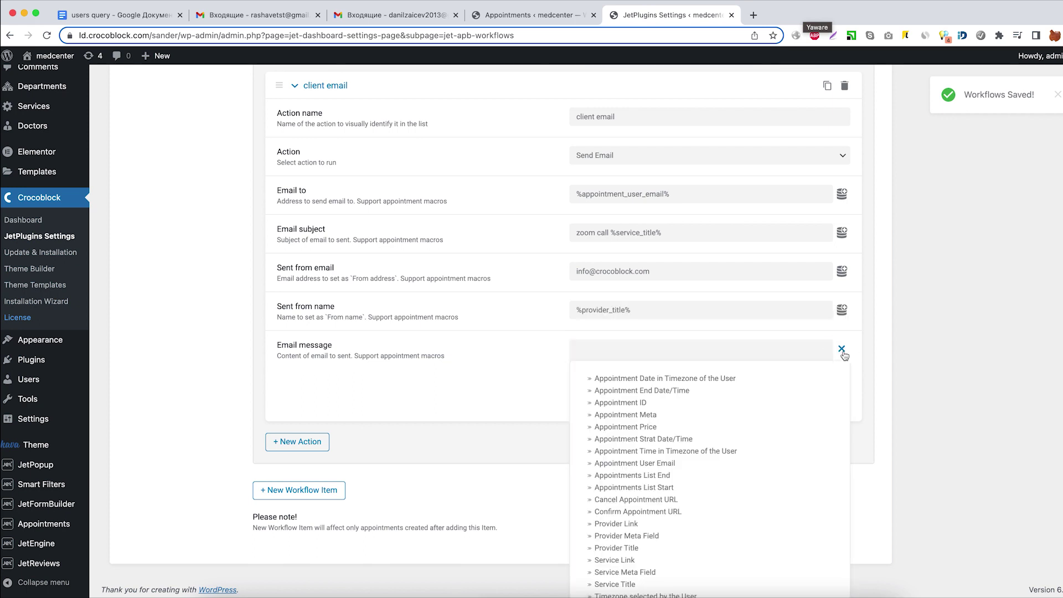
pyautogui.scroll(-2, 706, 465)
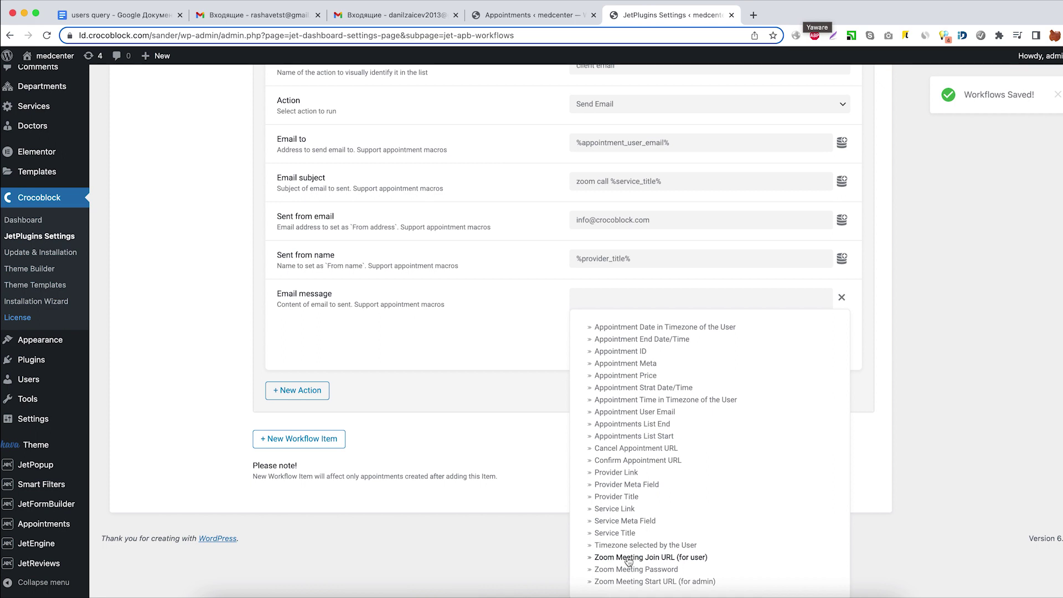
pyautogui.click(629, 558)
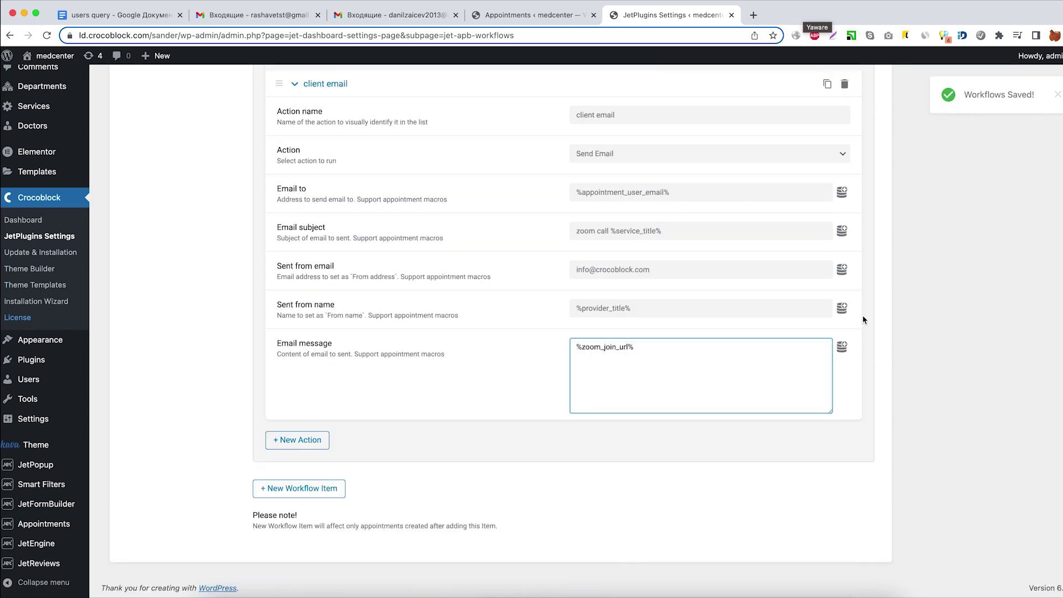
pyautogui.click(846, 350)
pyautogui.scroll(-2, 696, 477)
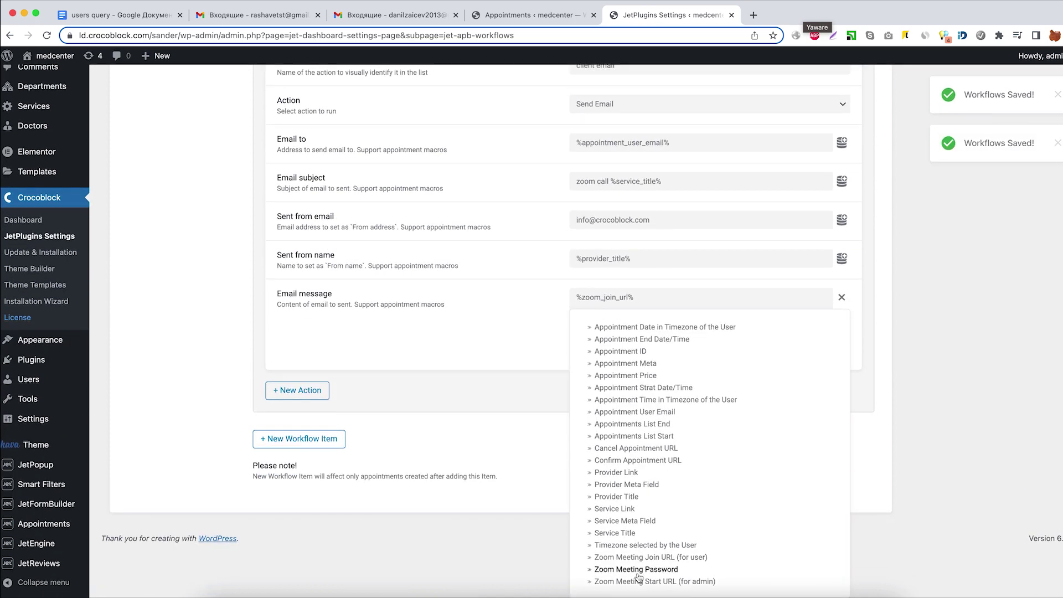
pyautogui.click(637, 569)
pyautogui.click(577, 347)
pyautogui.write('zoom cal')
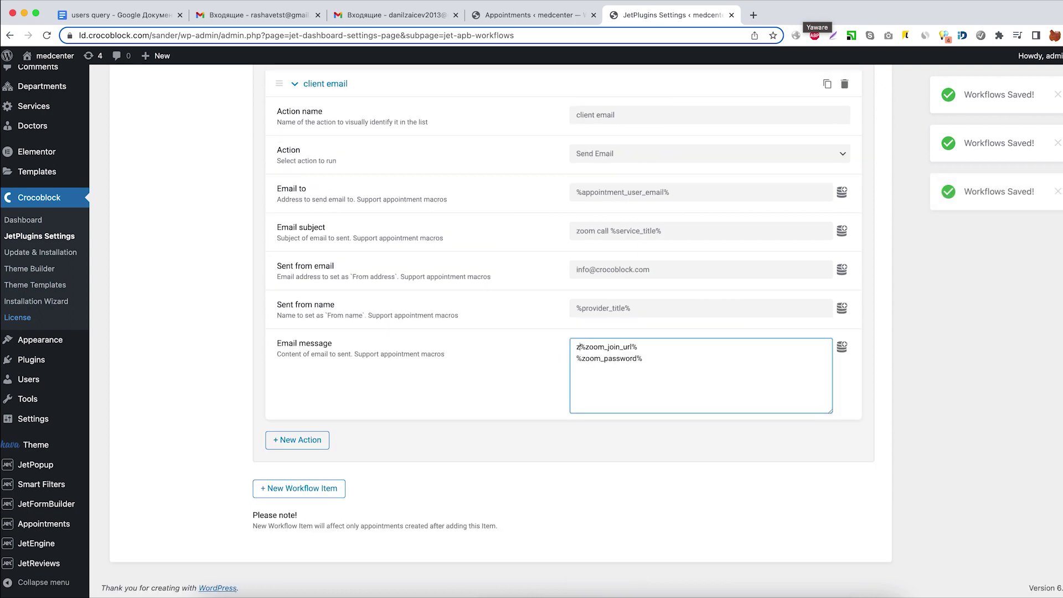
pyautogui.write('l link - %')
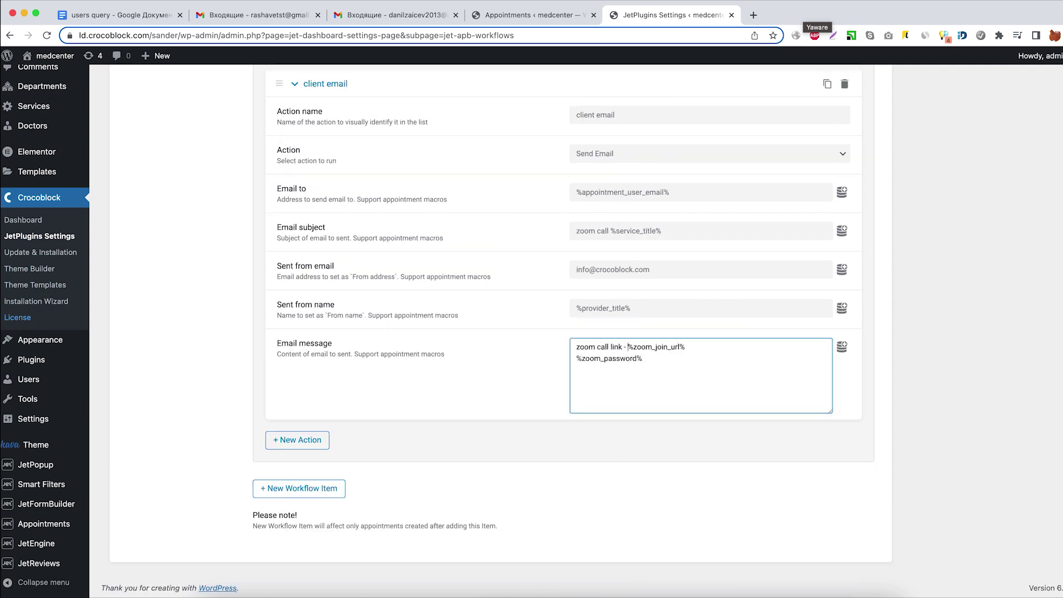
pyautogui.write('zoom_join_url% zoom call password -')
pyautogui.scroll(3, 348, 406)
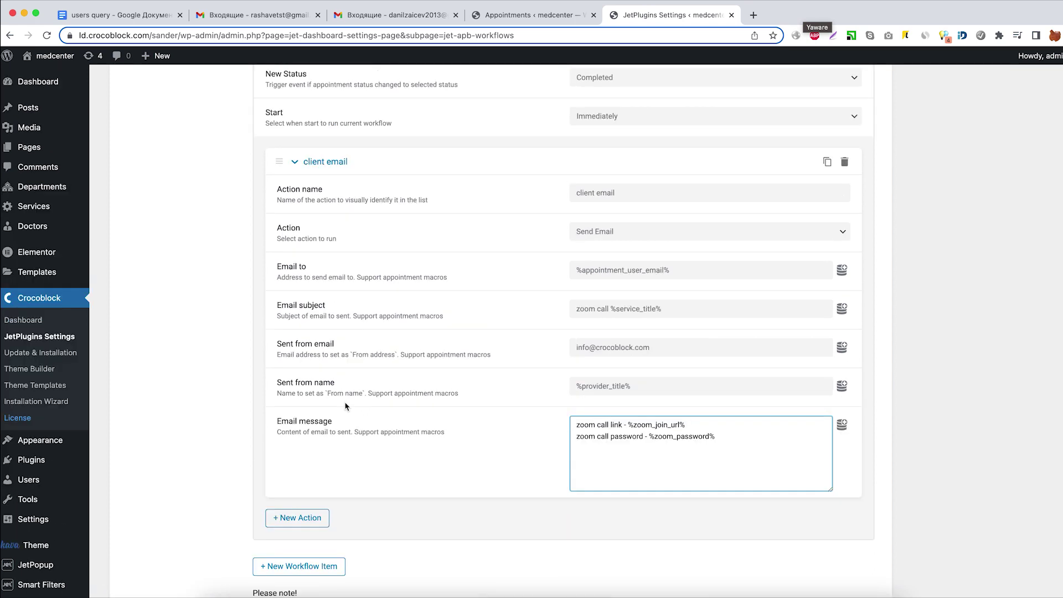
# Add a 'Doctor email' action addressed to the provider's _e-mail meta field macro.
pyautogui.scroll(-3, 344, 404)
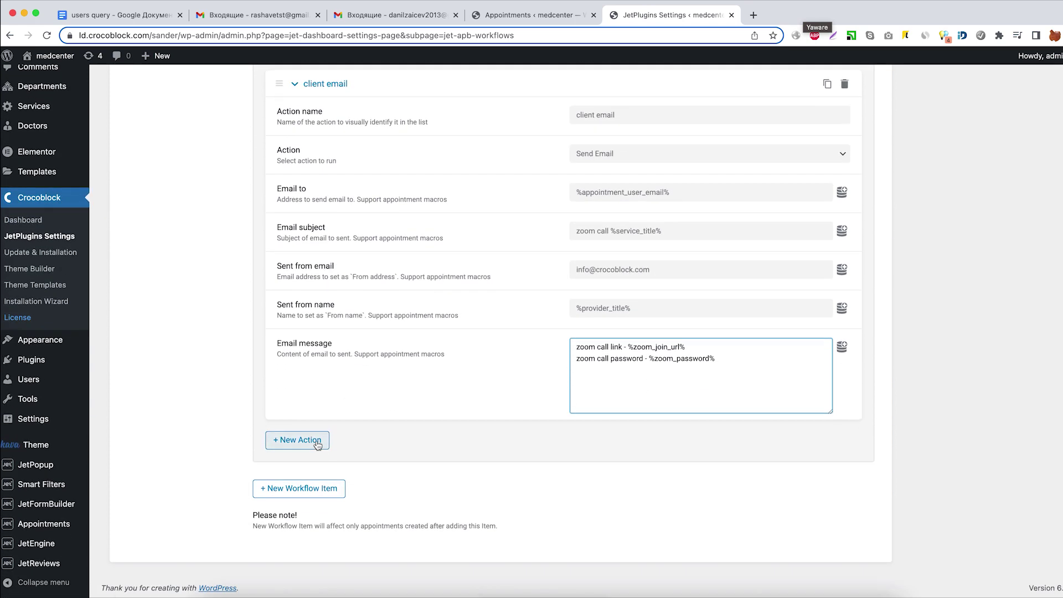
pyautogui.click(314, 442)
pyautogui.scroll(-6, 427, 421)
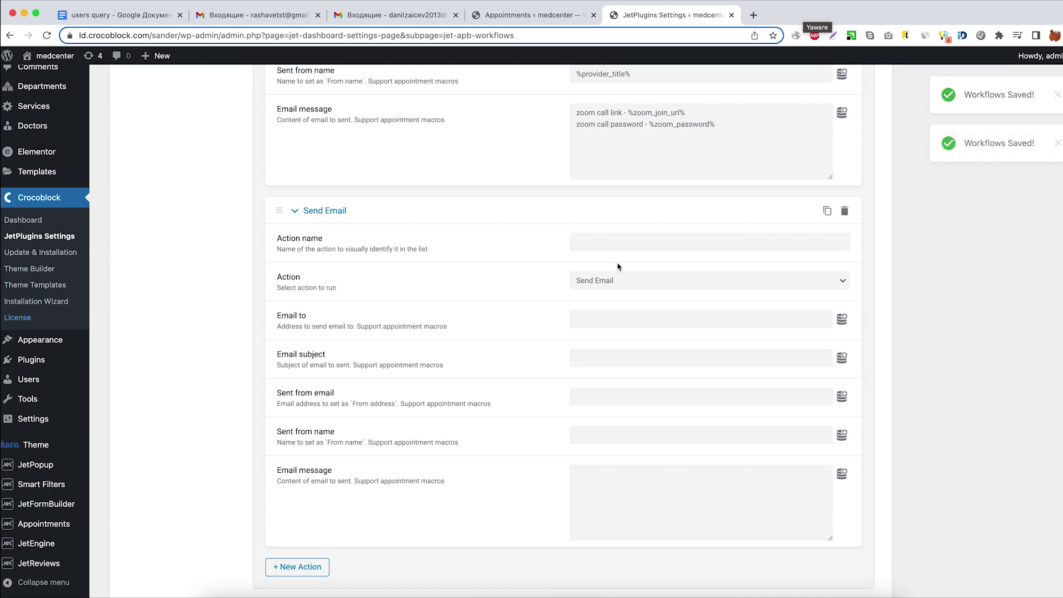
pyautogui.click(617, 241)
pyautogui.write('Doctor')
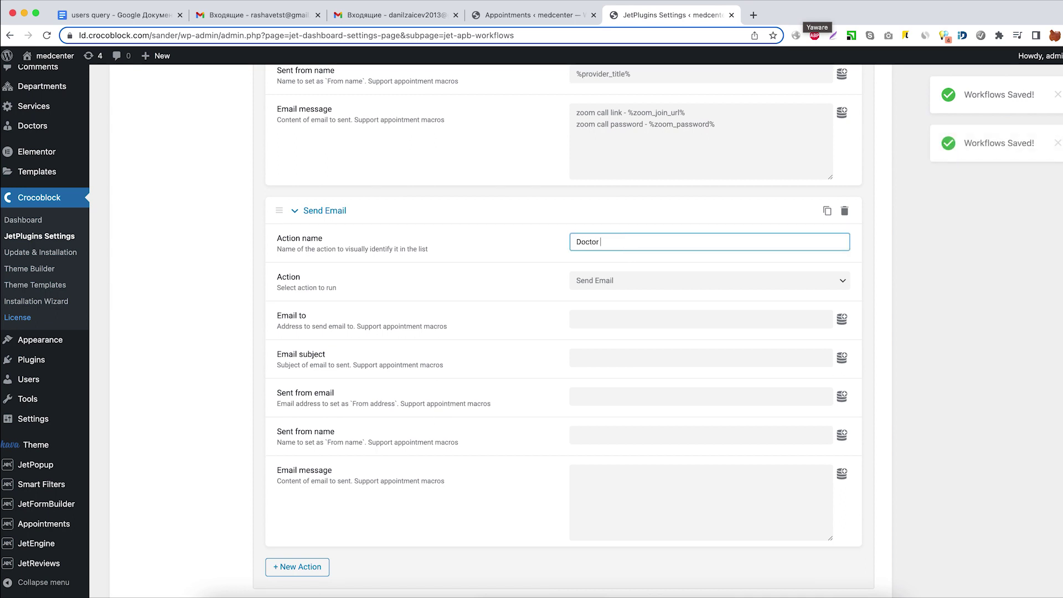
pyautogui.write(' email')
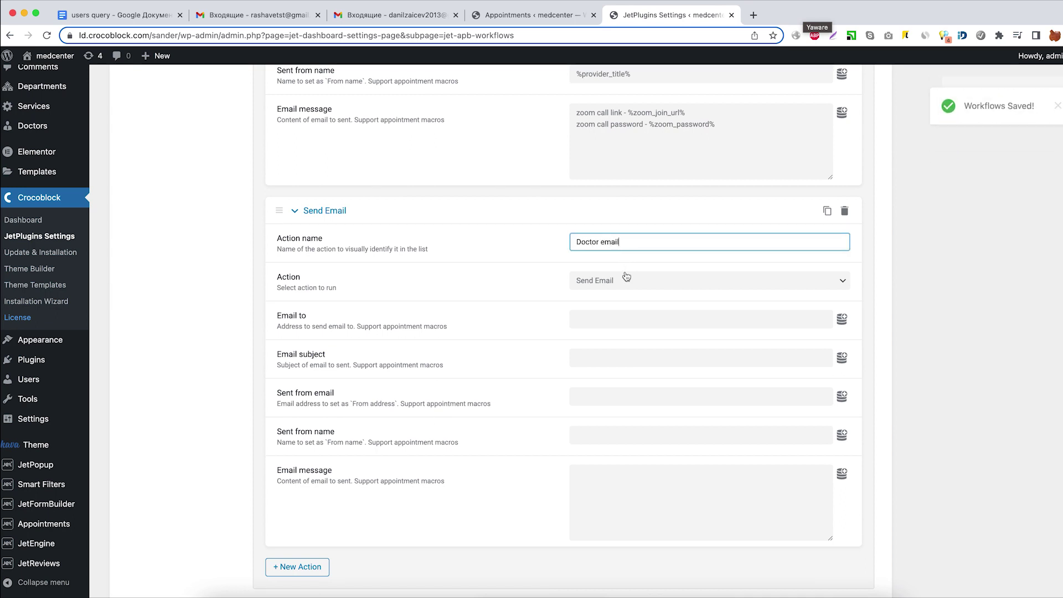
pyautogui.click(627, 287)
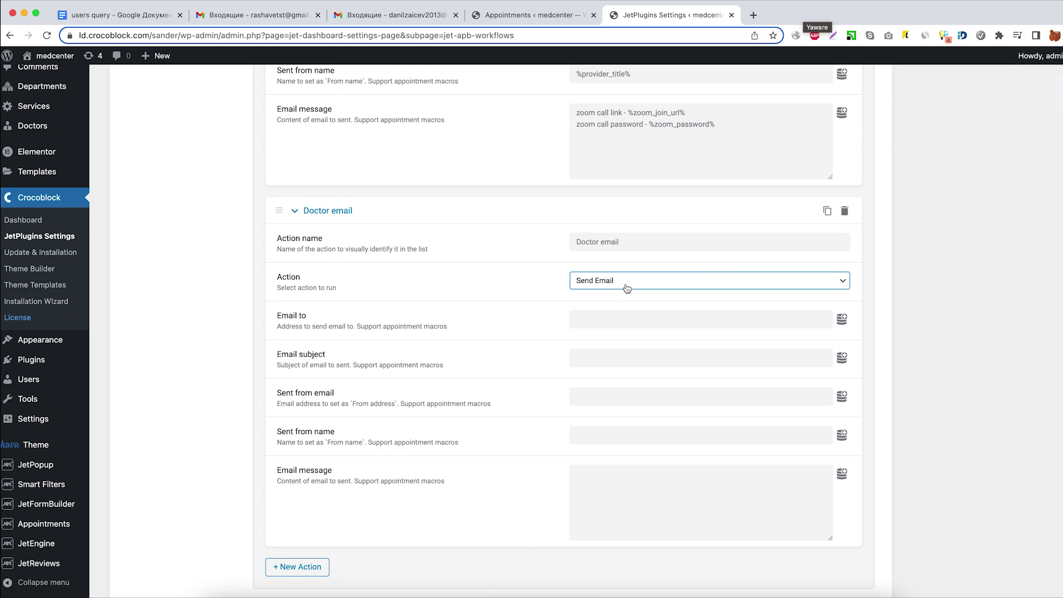
pyautogui.click(604, 321)
pyautogui.click(842, 319)
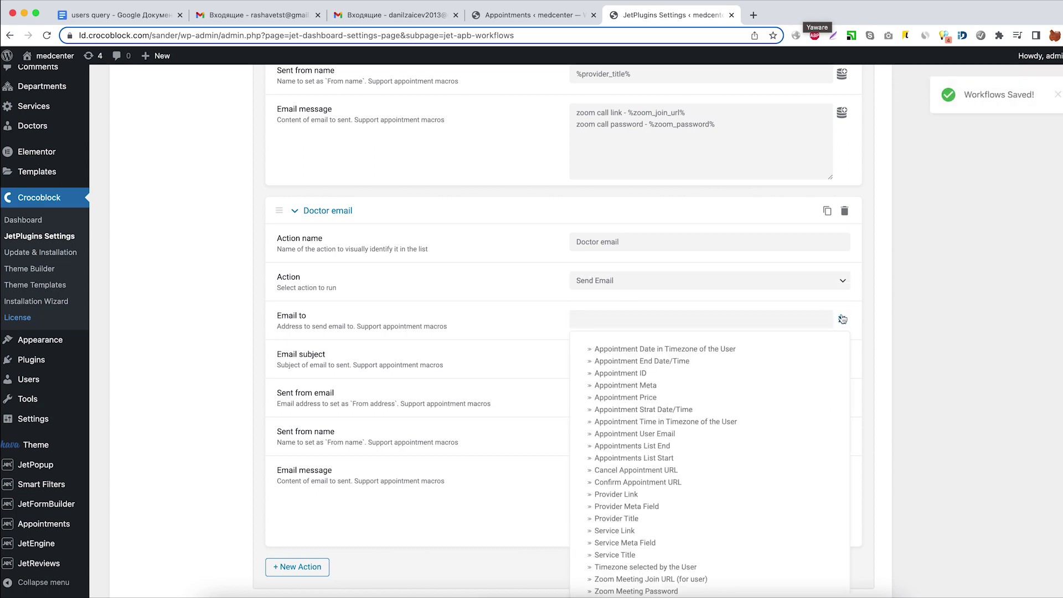
pyautogui.scroll(-3, 702, 427)
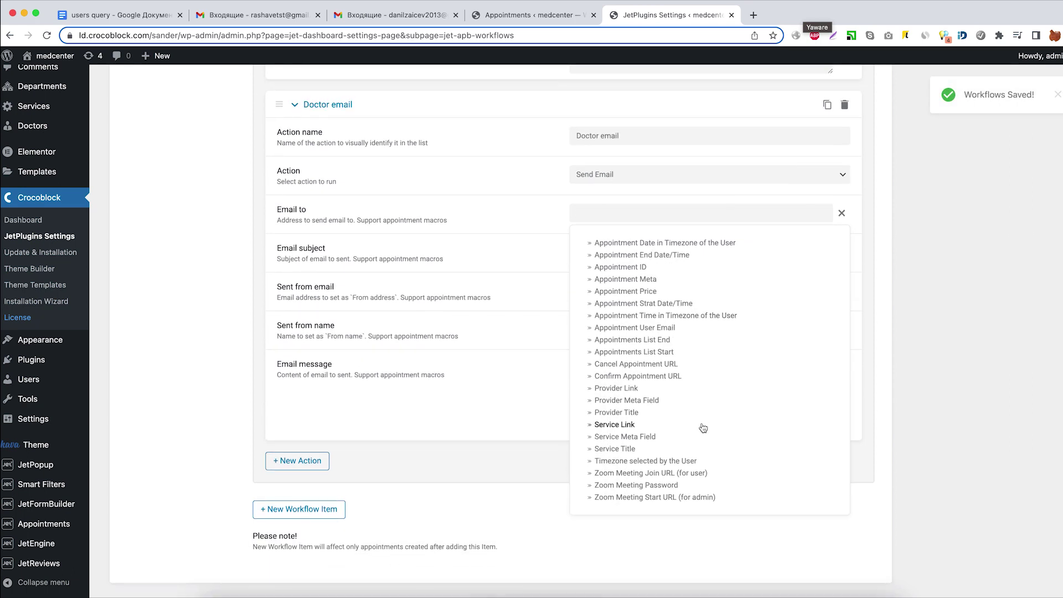
pyautogui.click(649, 402)
pyautogui.click(618, 283)
pyautogui.write('_e-')
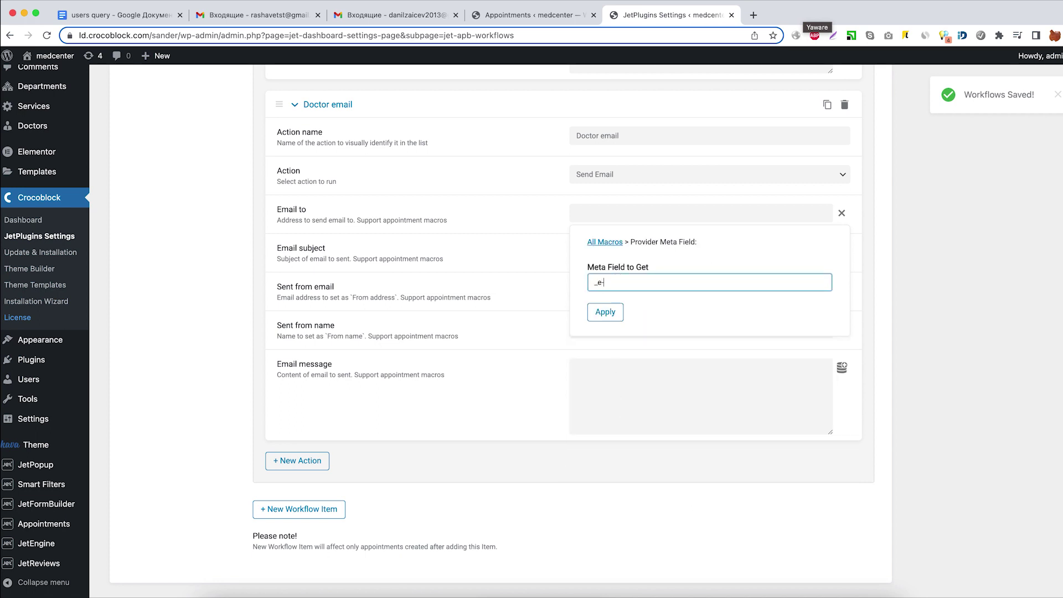
pyautogui.write('mail')
pyautogui.click(605, 313)
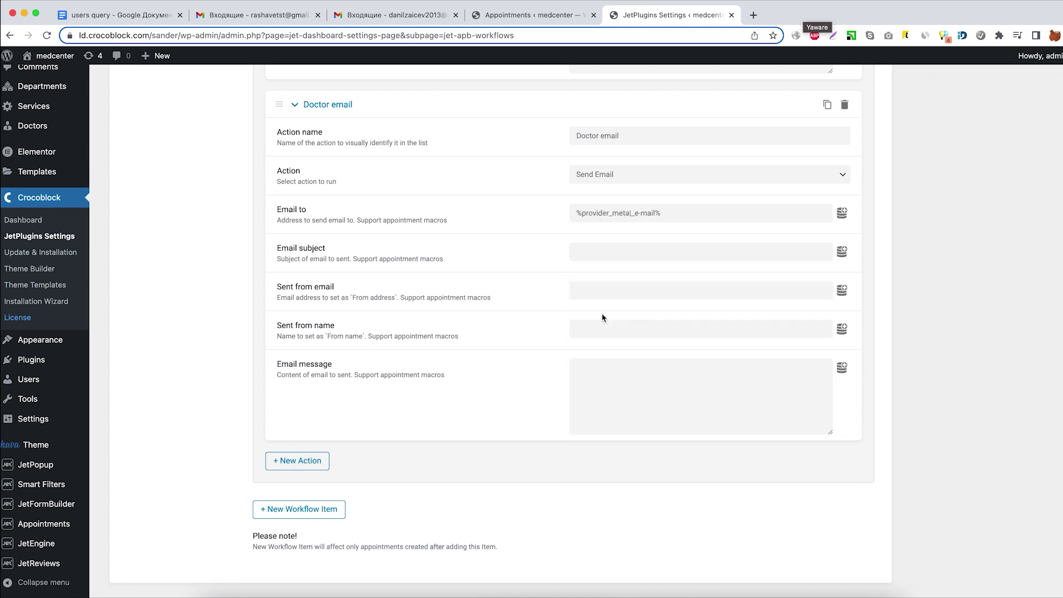
# Add the service title to the subject, paste the sender address, and set sender name admin.
pyautogui.click(594, 250)
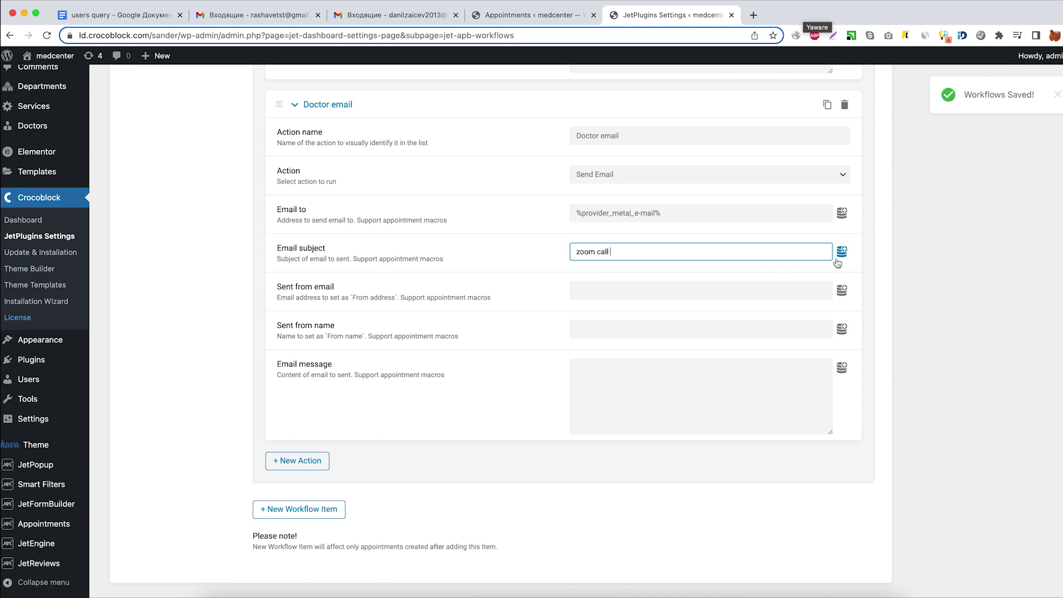
pyautogui.click(842, 252)
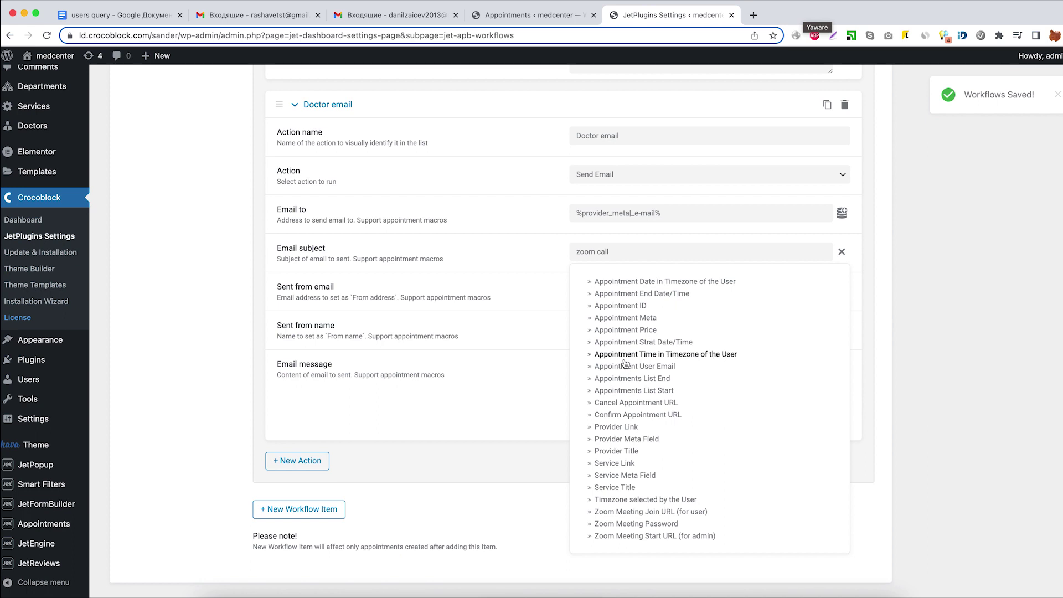
pyautogui.click(626, 488)
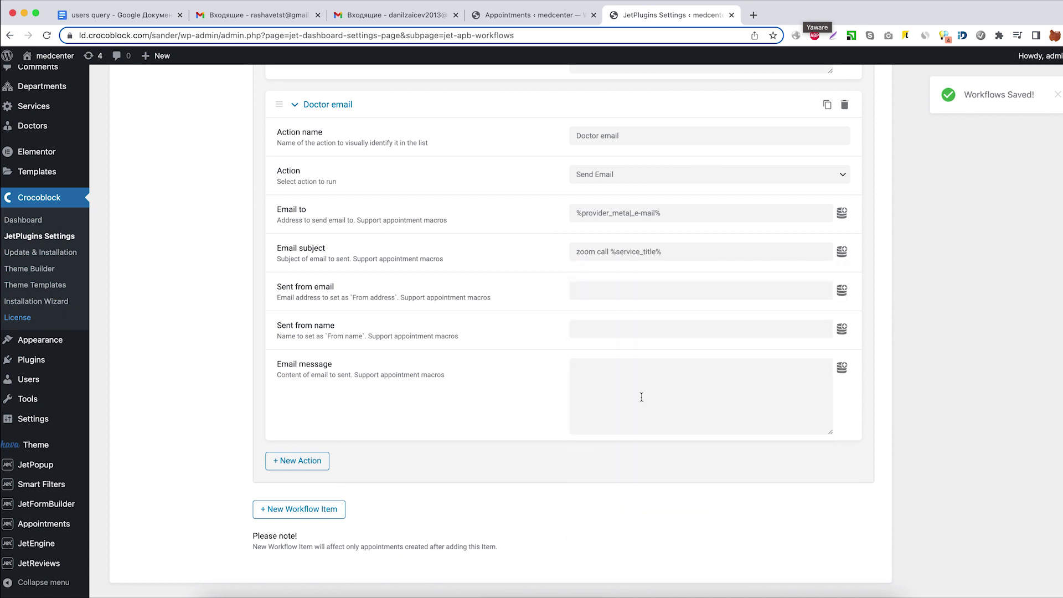
pyautogui.click(607, 287)
pyautogui.hotkey('ctrl', 'v')
pyautogui.press('Tab')
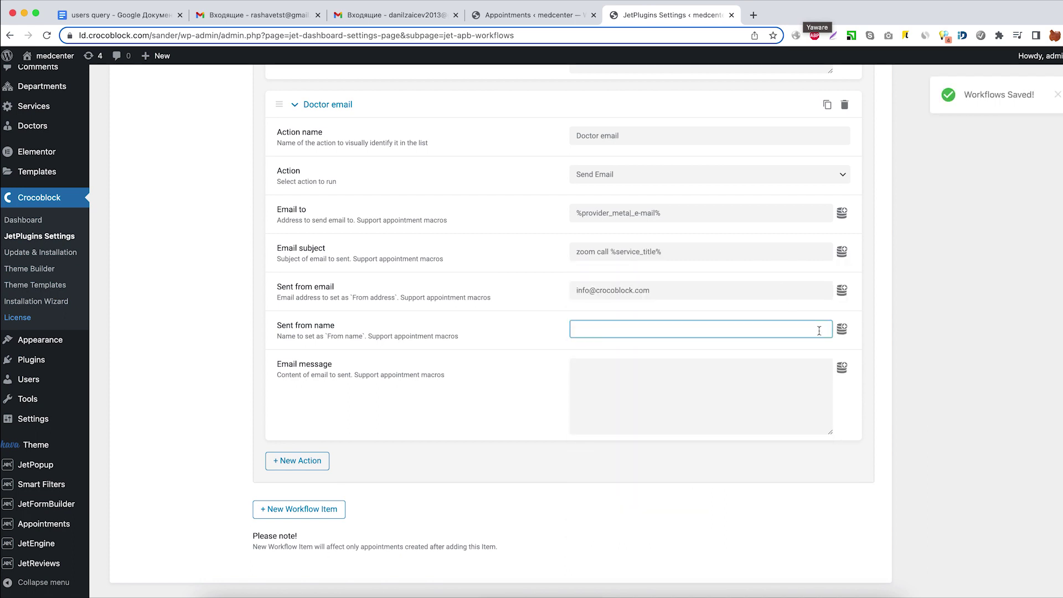
pyautogui.write('admin')
pyautogui.press('Tab')
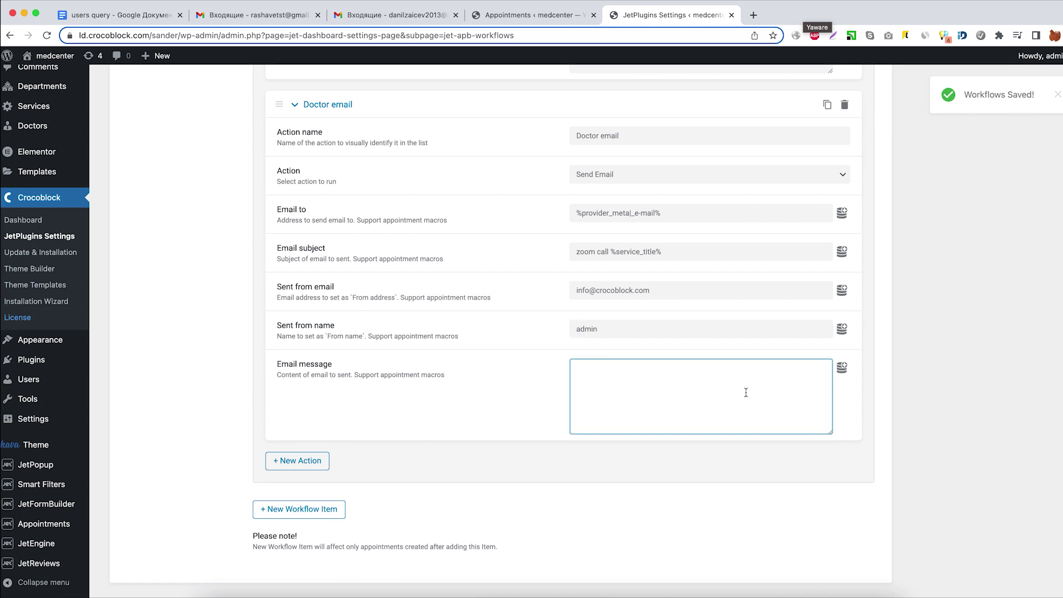
# Write the message 'start zoom call -' followed by the %zoom_start_url% macro.
pyautogui.click(842, 368)
pyautogui.scroll(-2, 708, 445)
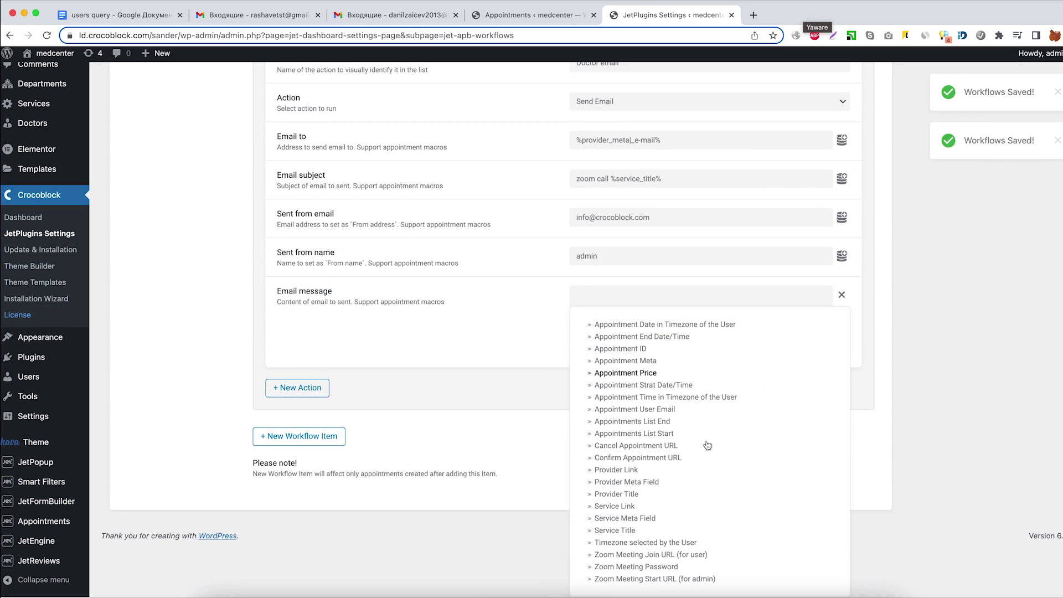
pyautogui.click(681, 581)
pyautogui.click(579, 346)
pyautogui.write('st')
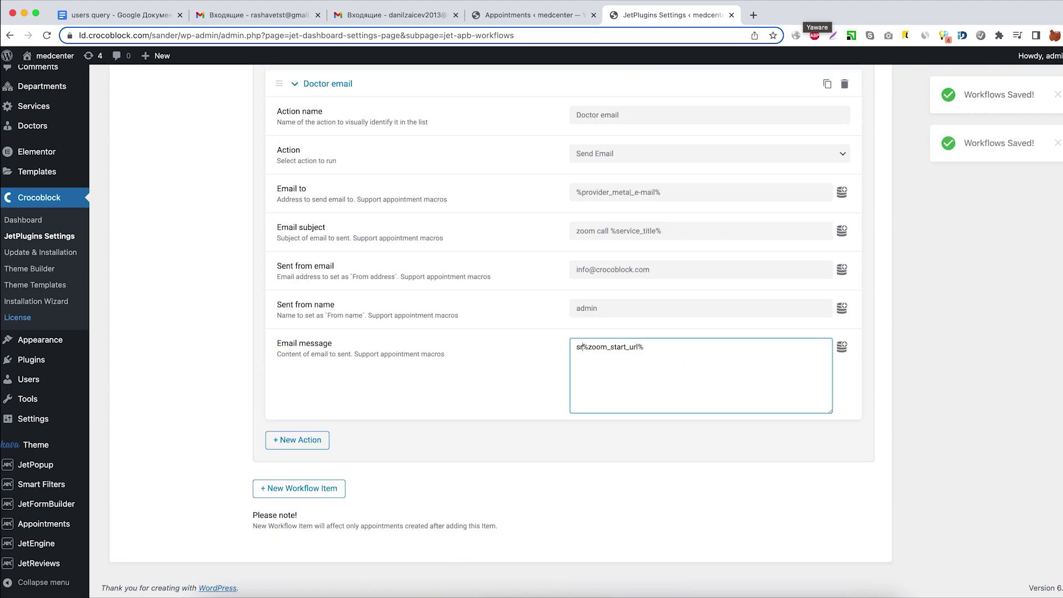
pyautogui.write('art zoom')
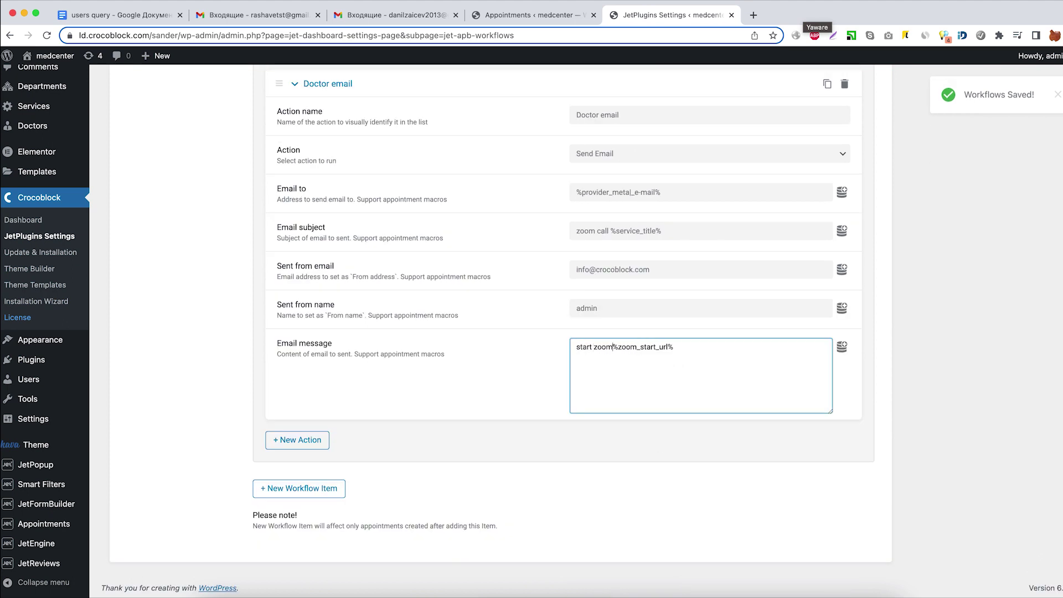
pyautogui.write(' call -')
pyautogui.scroll(15, 452, 435)
# Collapse the confirm zoom call, user notification, client email and Create Zoom Meeting actions.
pyautogui.click(298, 270)
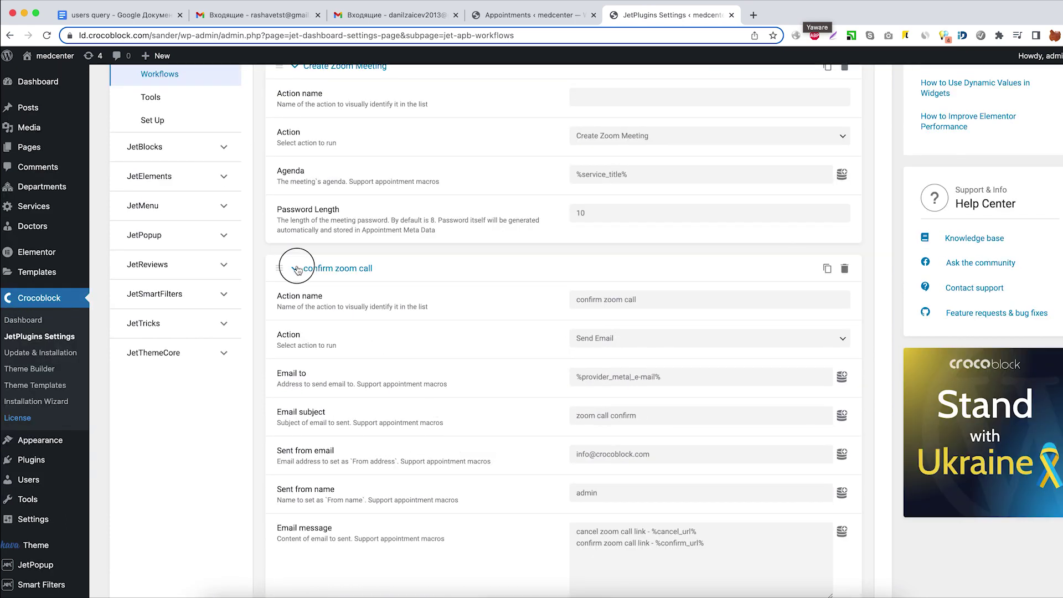
pyautogui.click(295, 302)
pyautogui.scroll(-3, 316, 370)
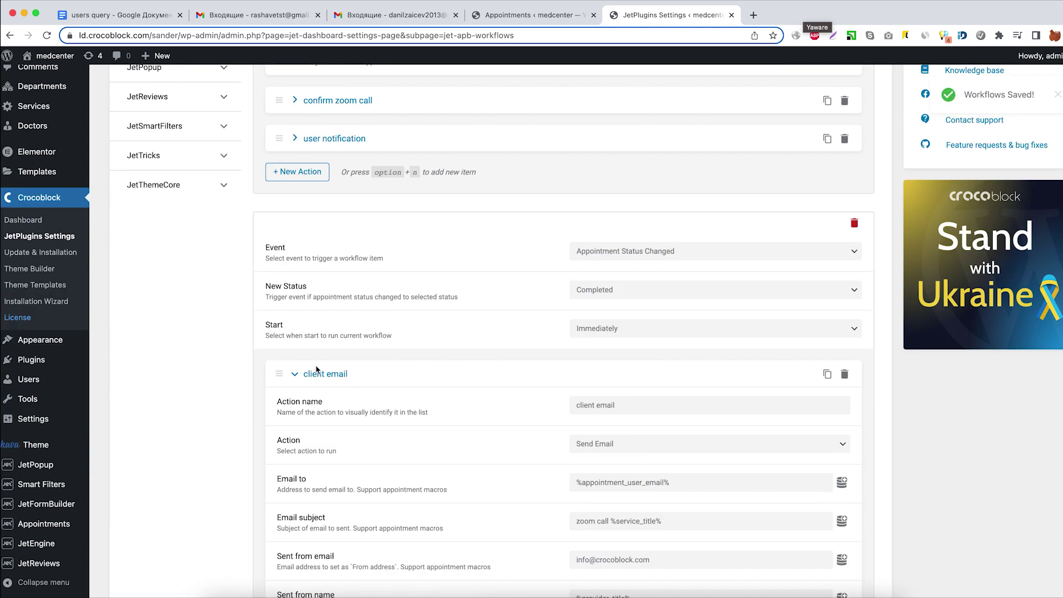
pyautogui.click(317, 372)
pyautogui.scroll(6, 316, 416)
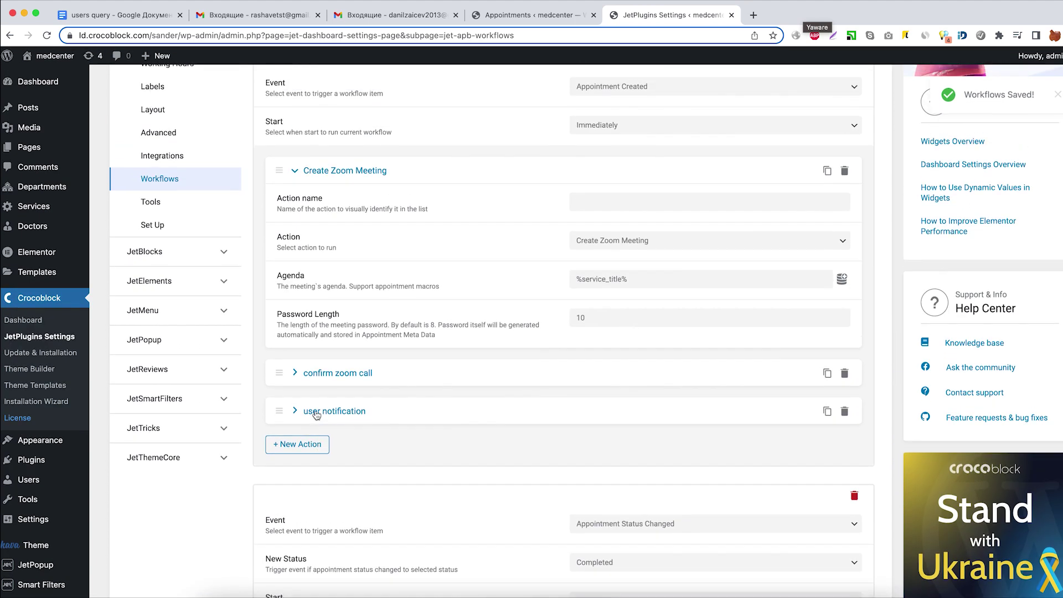
pyautogui.click(322, 213)
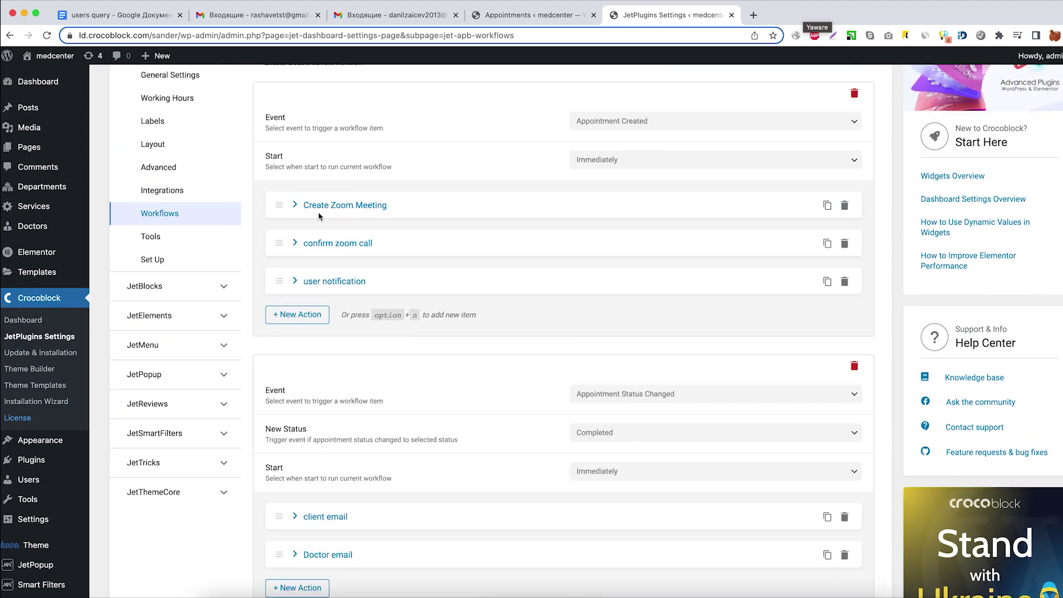
# Open the first doctor's page from the Doctors list and start booking an appointment.
pyautogui.moveTo(33, 228)
pyautogui.click(107, 231)
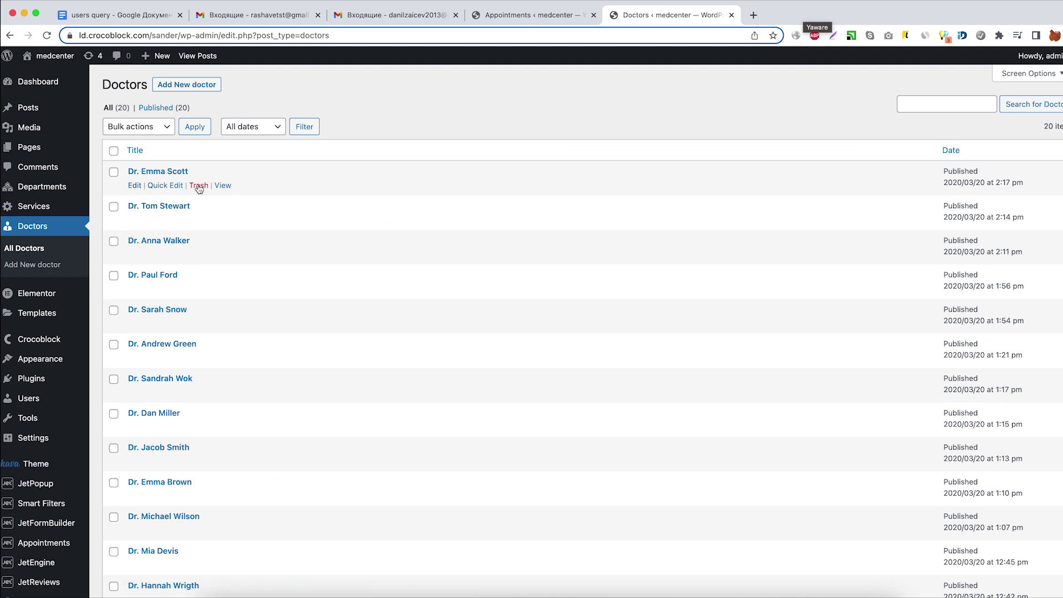
pyautogui.click(226, 186)
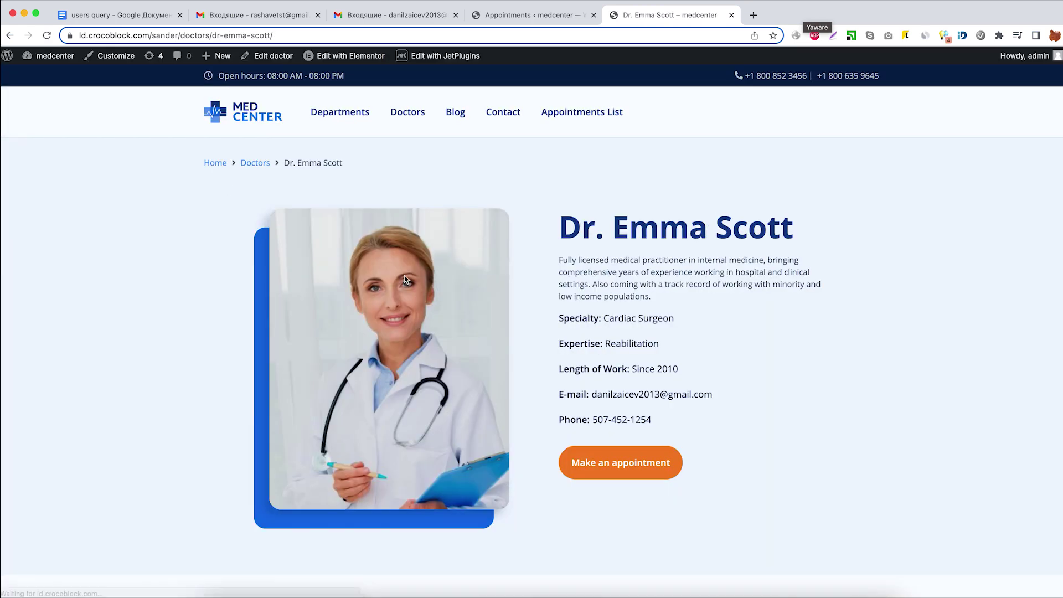
pyautogui.scroll(-3, 440, 301)
pyautogui.click(584, 370)
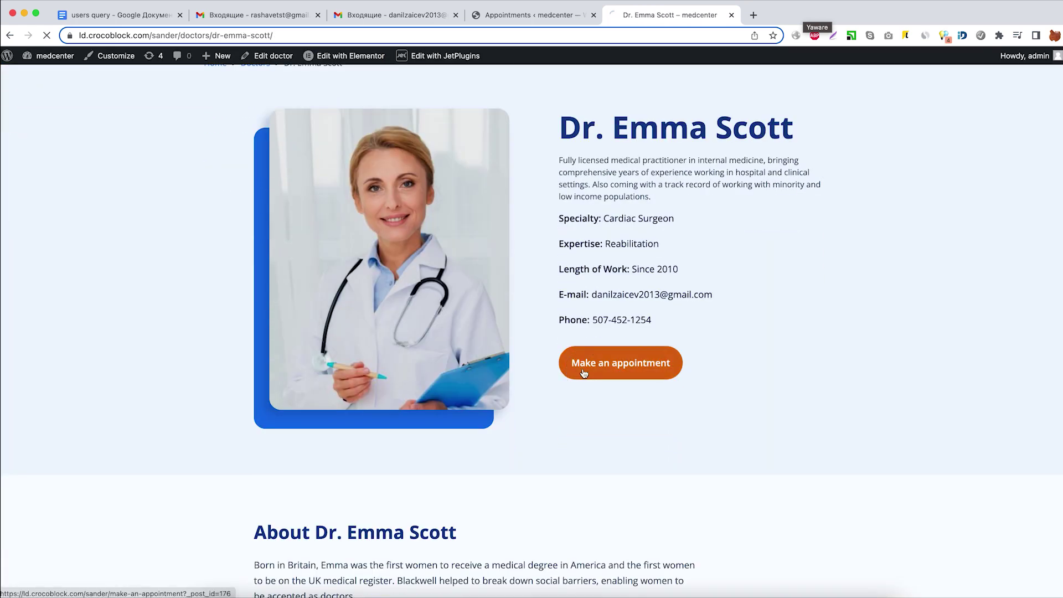
# Book Chronic cardiac diseases on October 21, 2022 in the 09:00–09:30 slot.
pyautogui.scroll(-3, 529, 405)
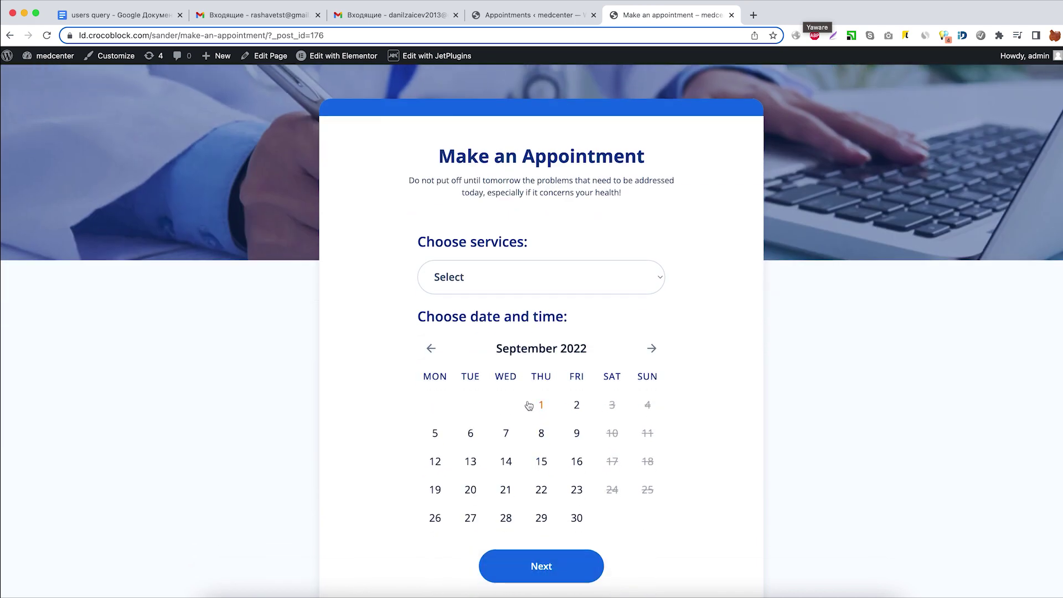
pyautogui.click(541, 279)
pyautogui.click(537, 298)
pyautogui.scroll(-3, 540, 305)
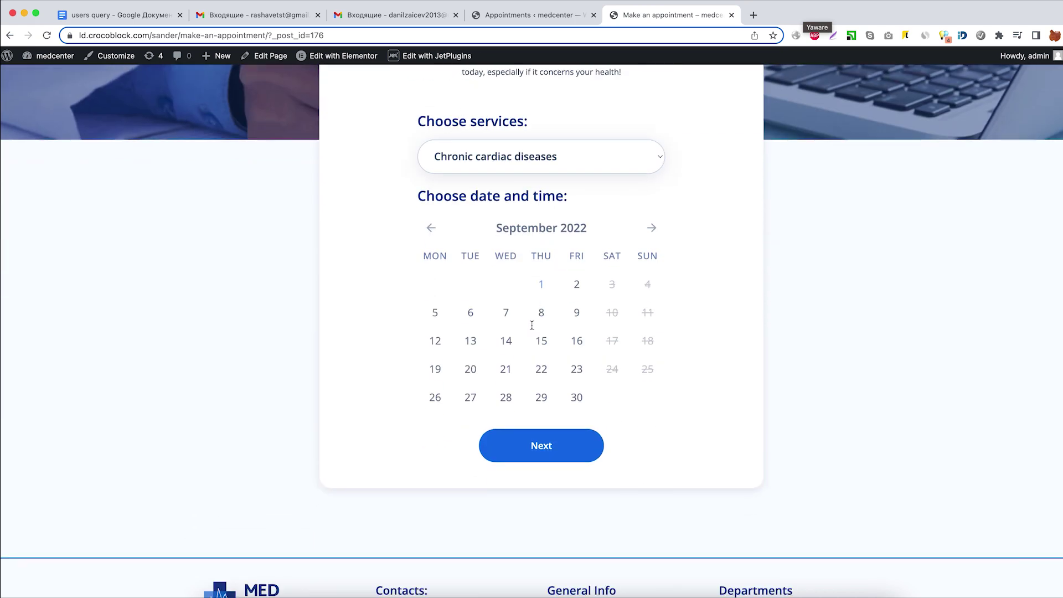
pyautogui.click(652, 228)
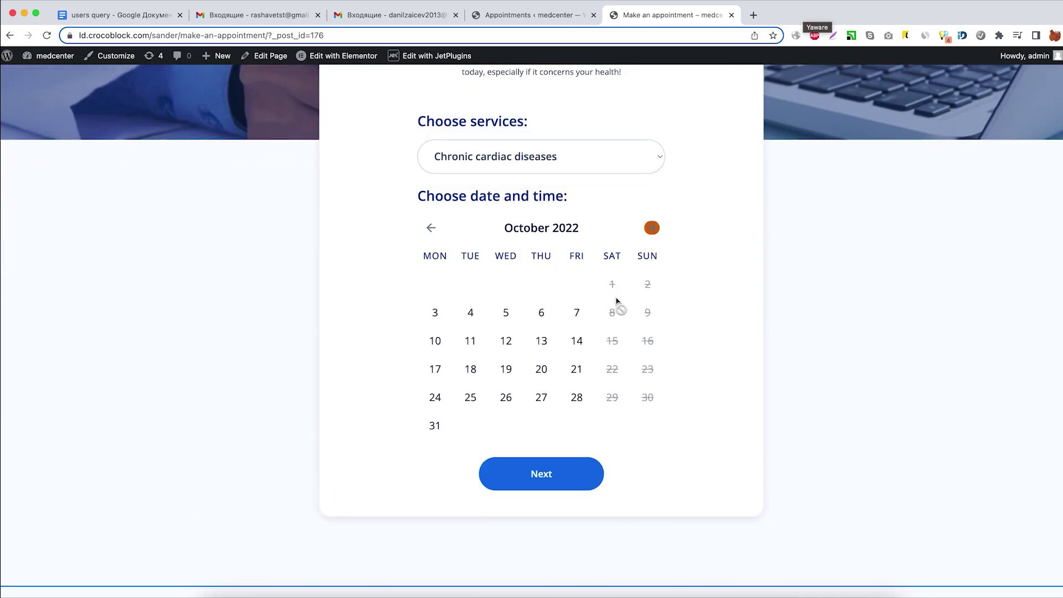
pyautogui.click(577, 370)
pyautogui.click(576, 419)
pyautogui.scroll(-2, 575, 420)
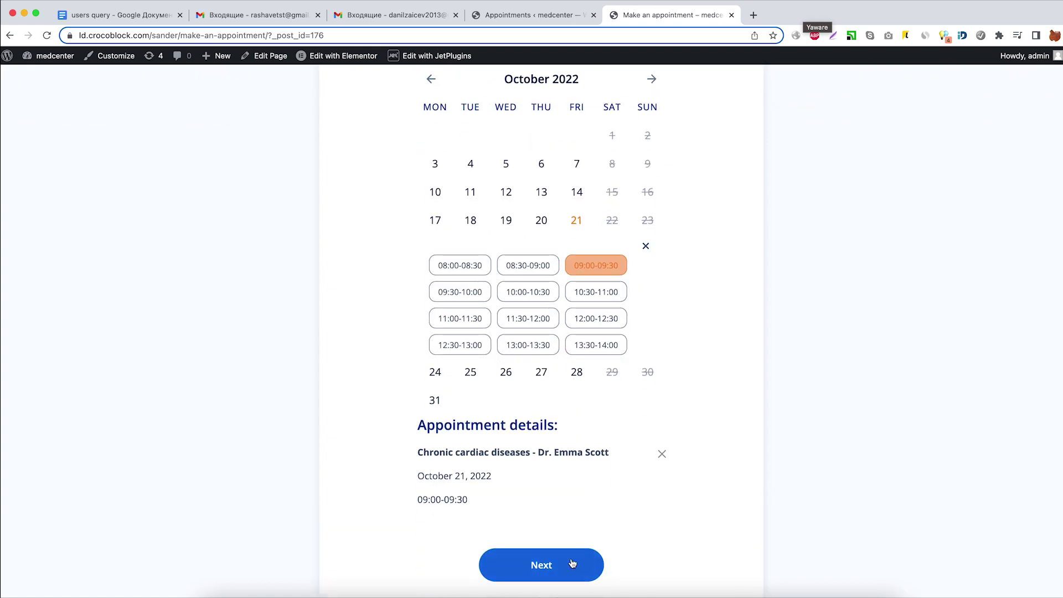
pyautogui.click(571, 564)
# Autofill the client's name, phone and e-mail, then confirm and submit the booking.
pyautogui.click(506, 143)
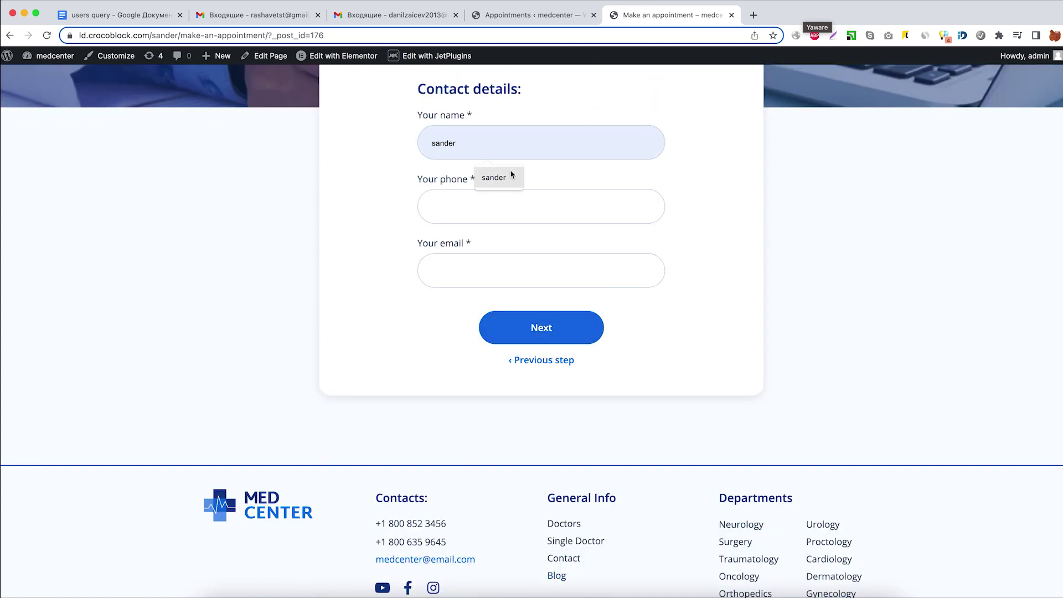
pyautogui.click(501, 175)
pyautogui.click(496, 205)
pyautogui.click(502, 264)
pyautogui.click(499, 261)
pyautogui.click(515, 304)
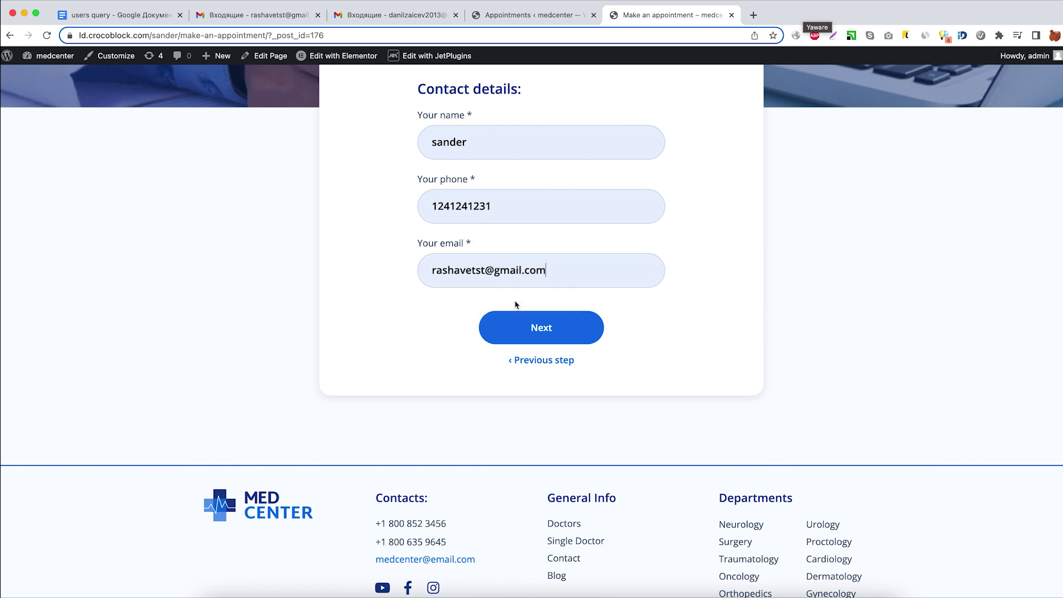
pyautogui.click(519, 333)
pyautogui.click(531, 356)
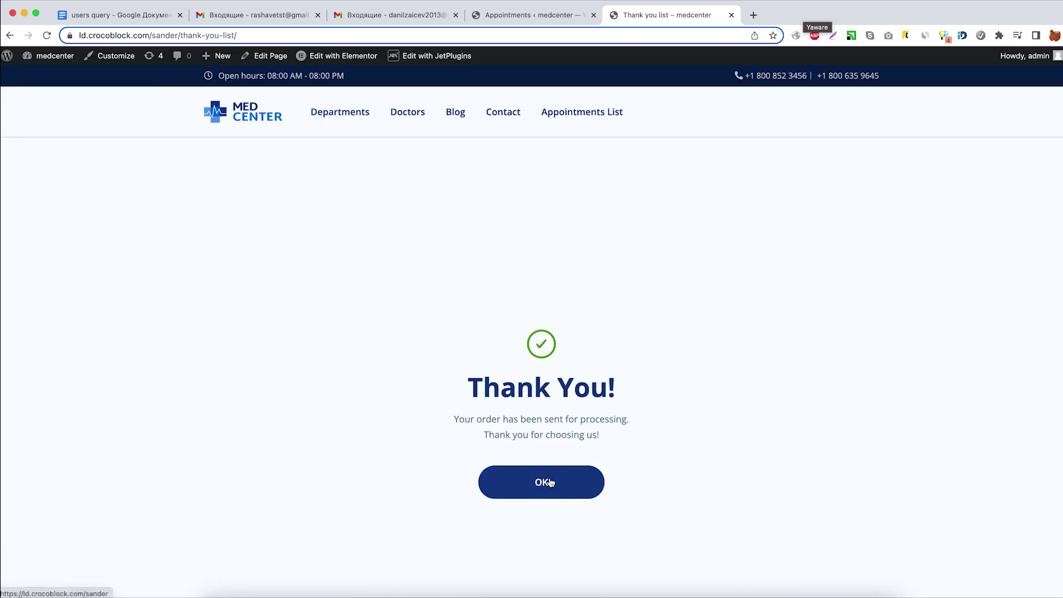
pyautogui.click(550, 482)
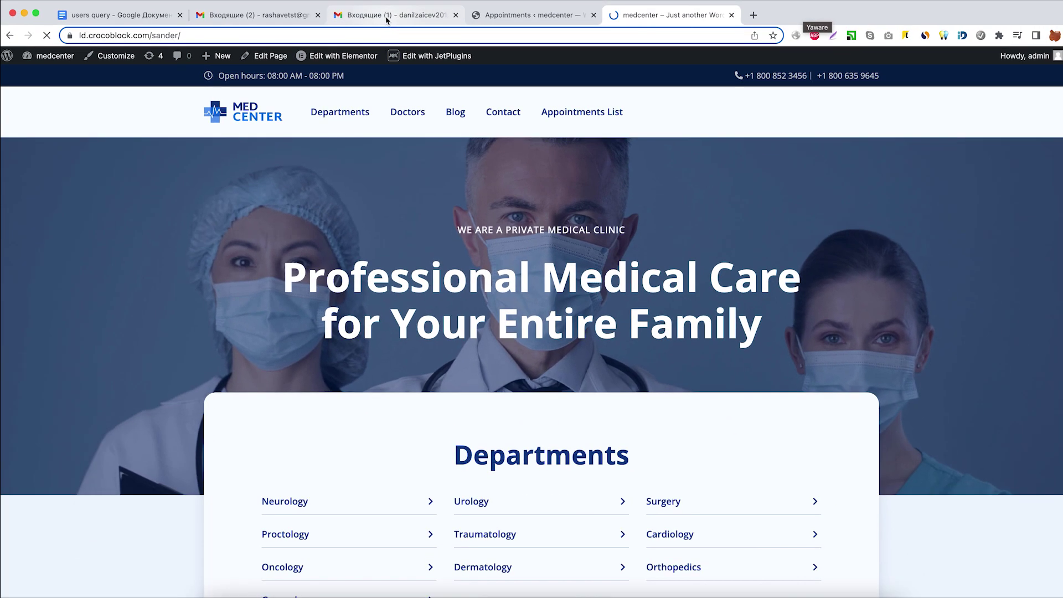
# Open the 'zoom call confirm' email in the doctor's inbox and review its cancel and confirm links.
pyautogui.click(323, 30)
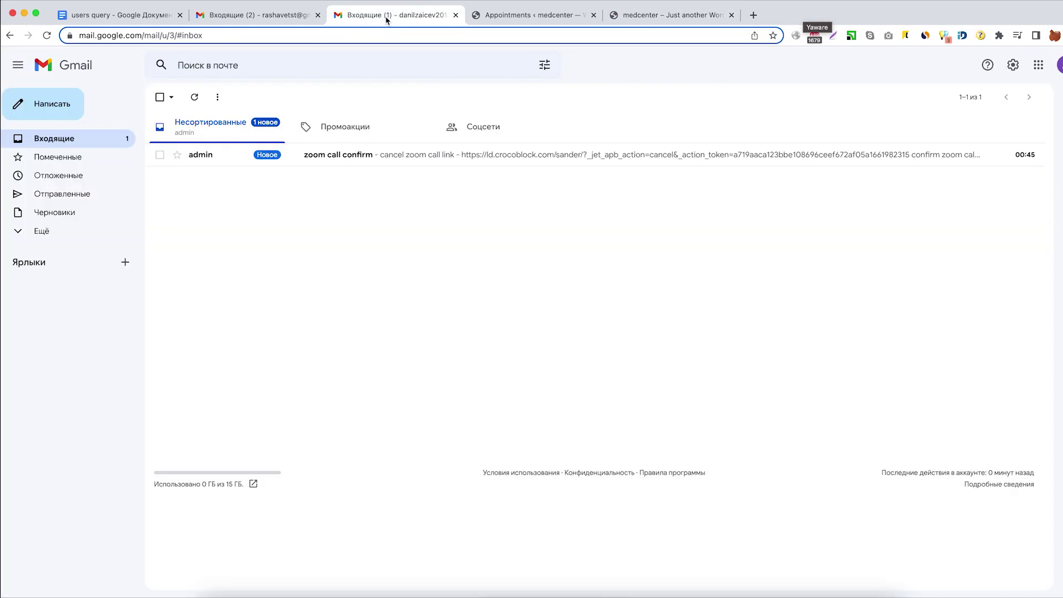
pyautogui.click(310, 159)
pyautogui.moveTo(194, 219); pyautogui.dragTo(256, 231)
pyautogui.click(237, 231)
pyautogui.click(254, 239)
# In the client's inbox, open the New order thread, review the $400.00 order, and trash it.
pyautogui.click(278, 21)
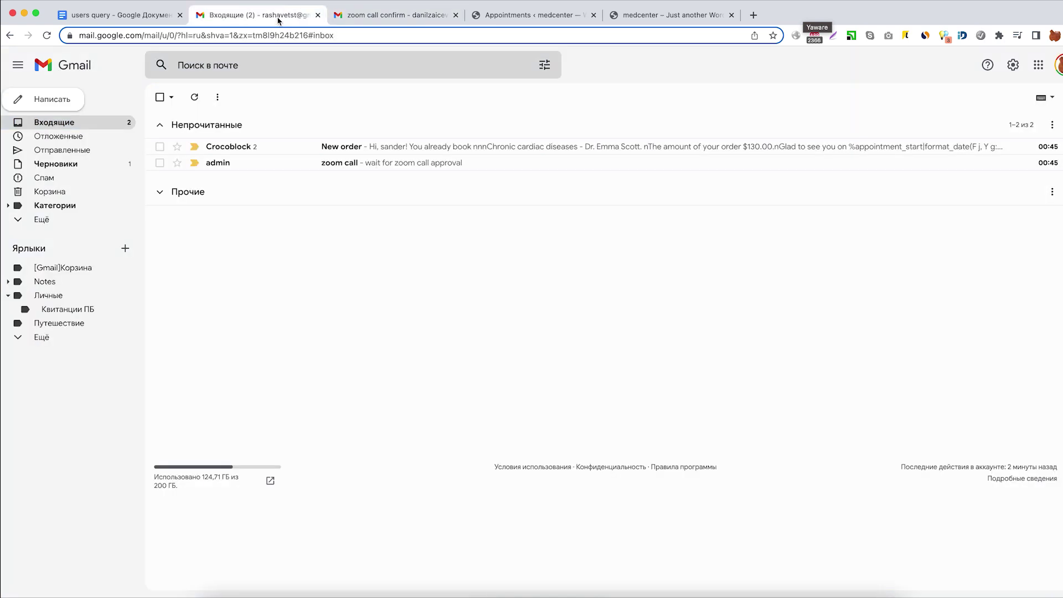
pyautogui.click(240, 149)
pyautogui.click(245, 172)
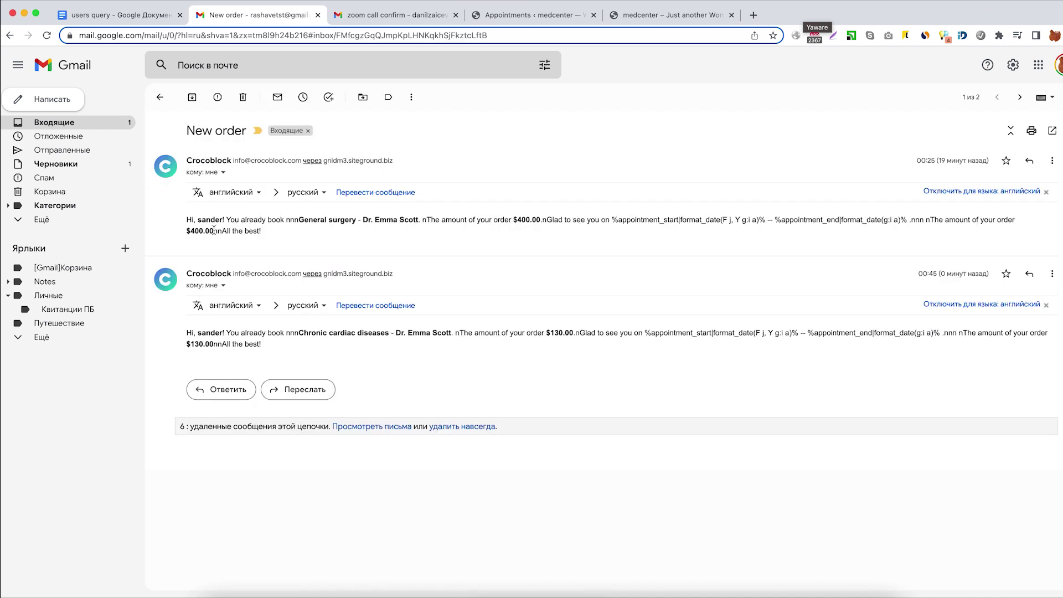
pyautogui.moveTo(190, 222); pyautogui.dragTo(259, 227)
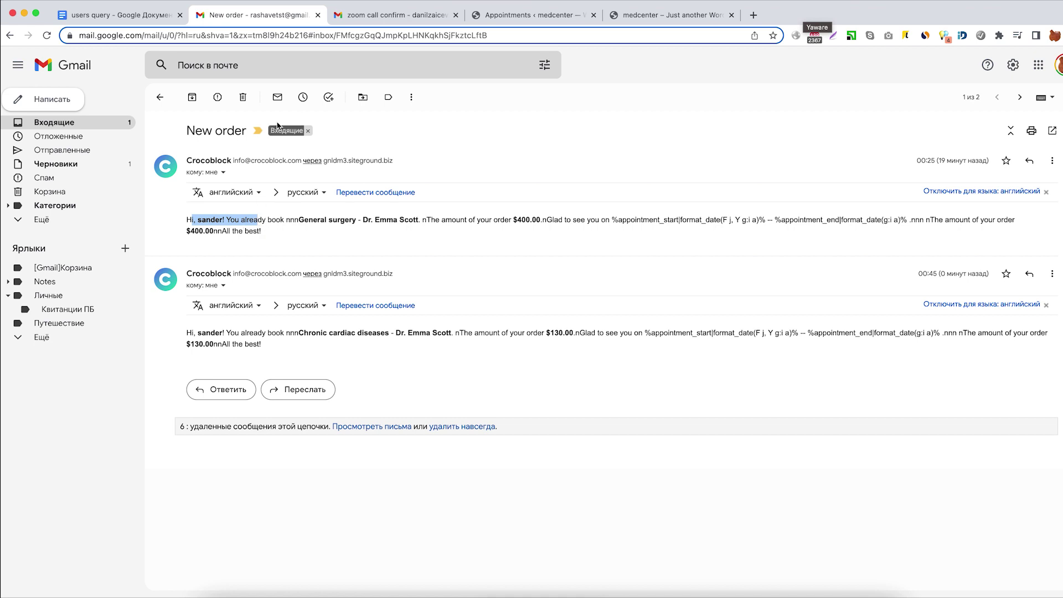
pyautogui.click(245, 99)
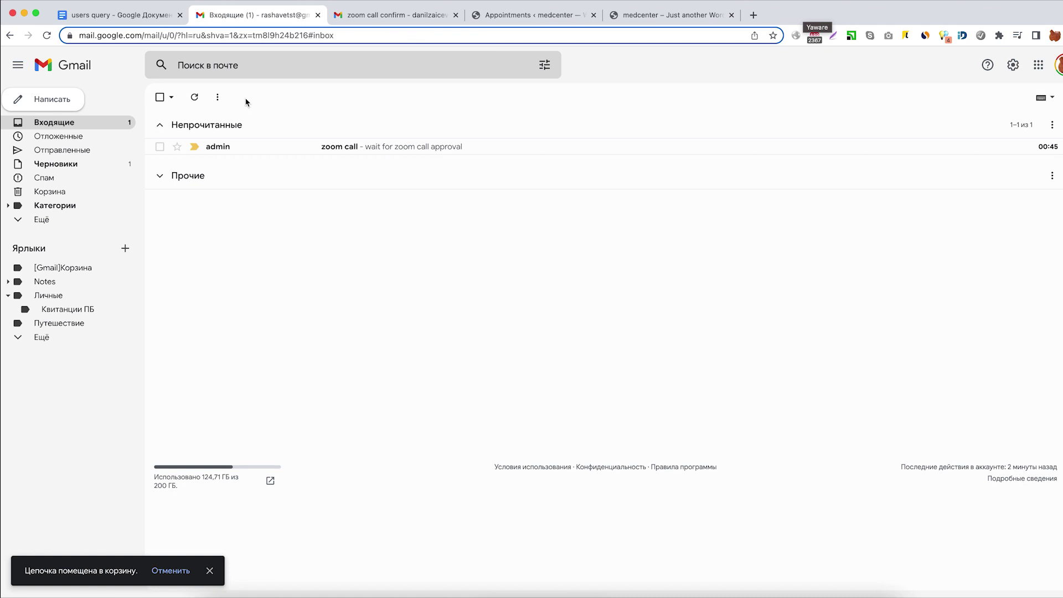
# Open the 'zoom call' email showing the wait for zoom call approval message.
pyautogui.click(247, 148)
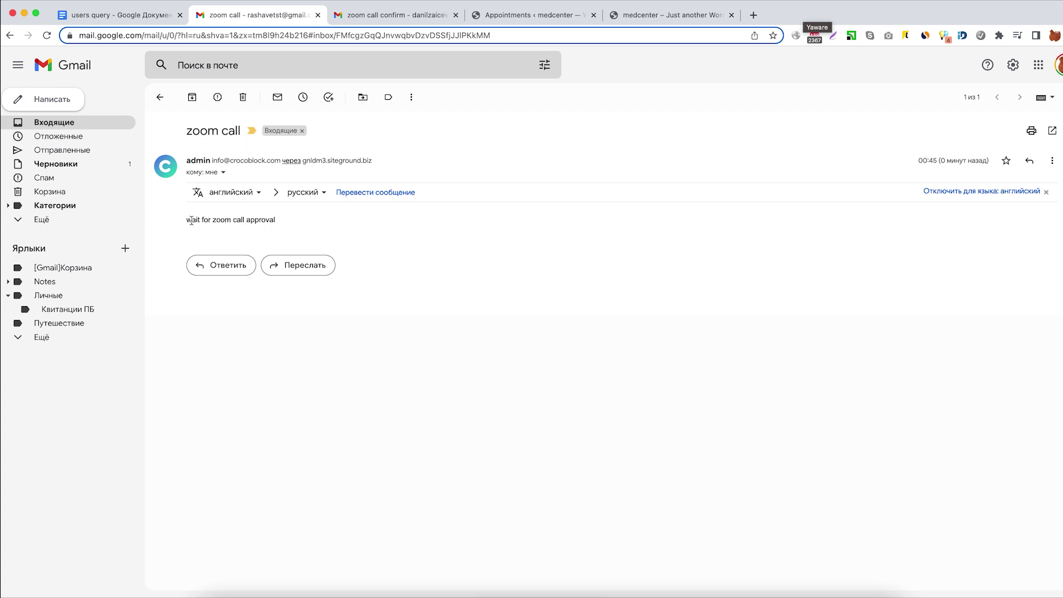
pyautogui.moveTo(191, 220); pyautogui.dragTo(266, 218)
pyautogui.click(261, 224)
pyautogui.hotkey('ctrl', 'Tab')
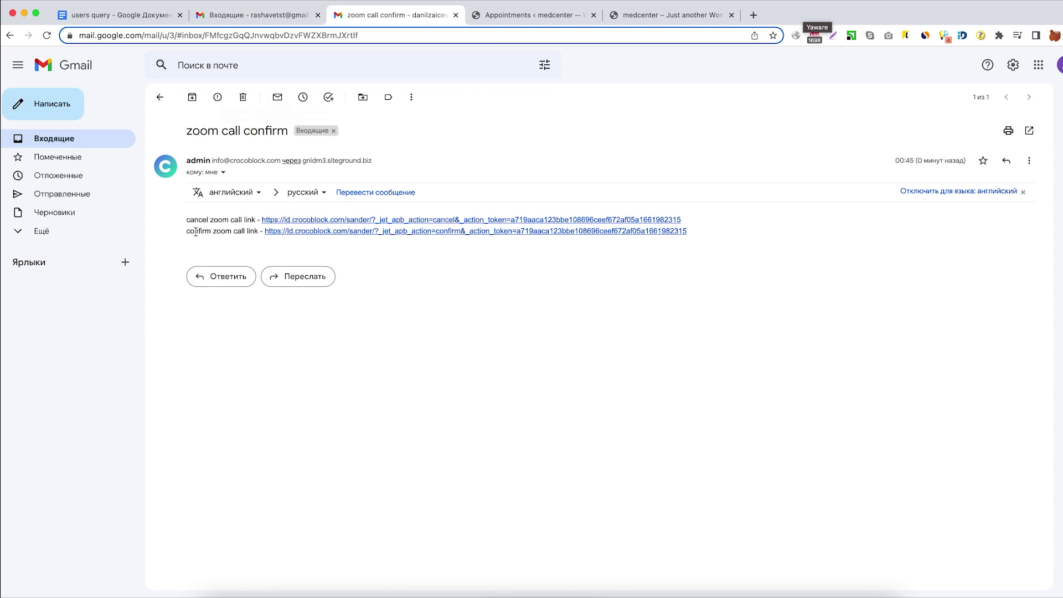
pyautogui.click(631, 18)
# Go from the Dashboard to Appointments and check booking 25 (Chronic cardiac diseases) is Pending.
pyautogui.moveTo(55, 55)
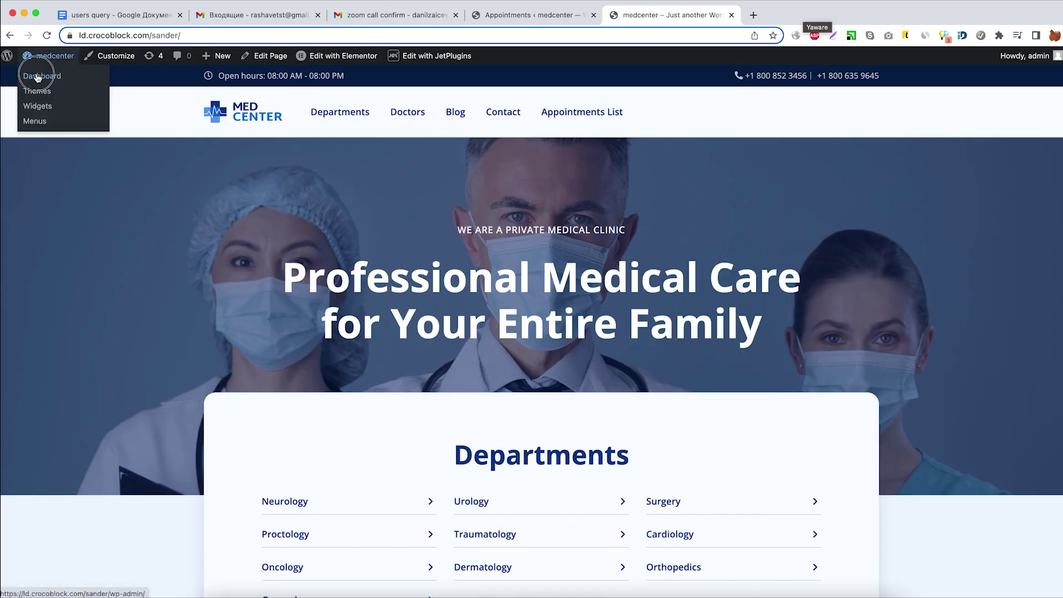
pyautogui.click(31, 75)
pyautogui.scroll(-3, 27, 443)
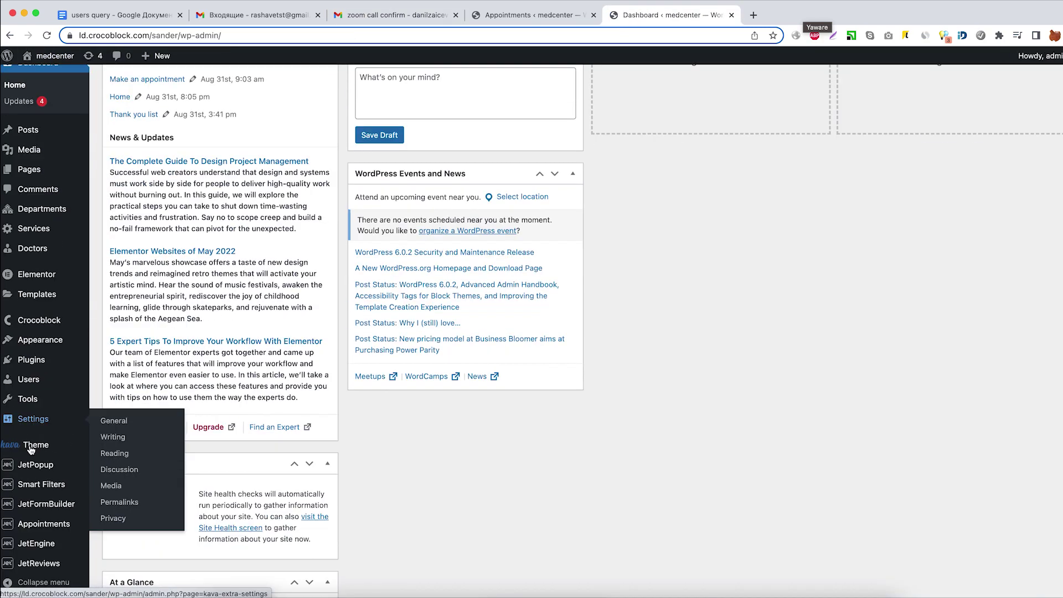
pyautogui.moveTo(60, 531)
pyautogui.click(105, 502)
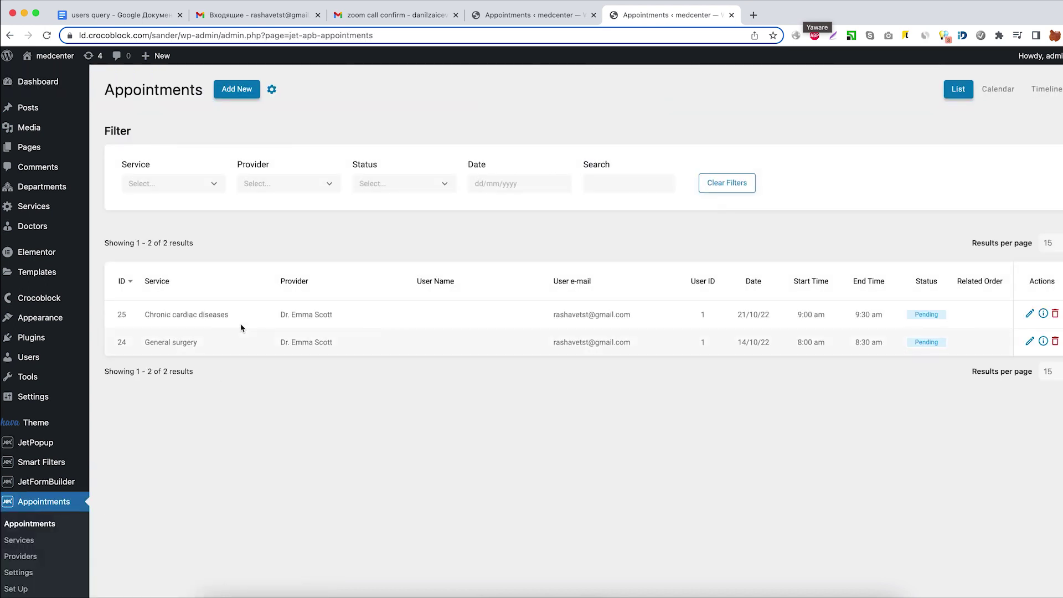
pyautogui.moveTo(281, 313); pyautogui.dragTo(324, 314)
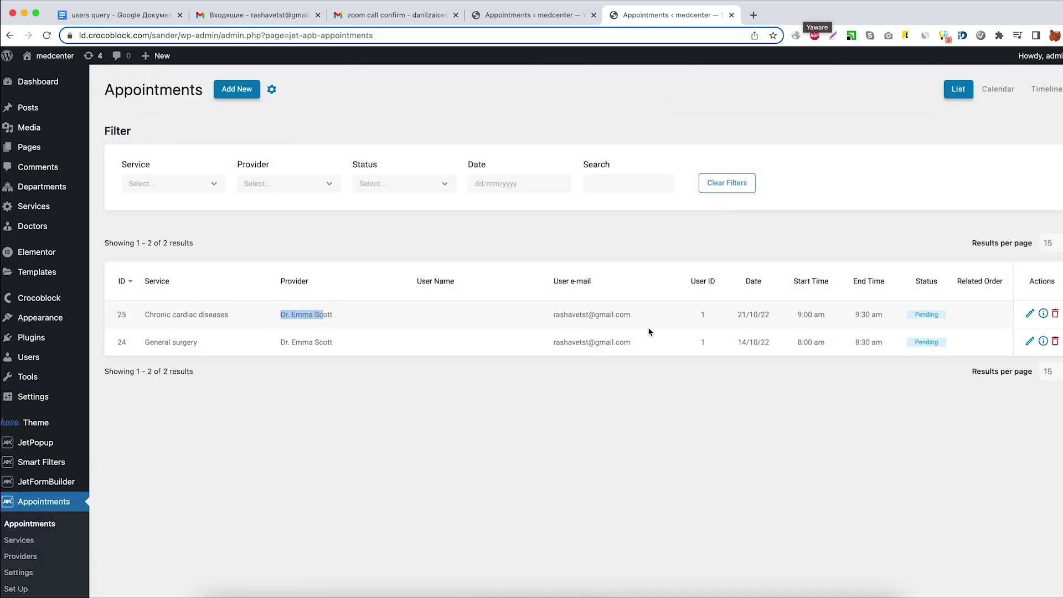
pyautogui.click(920, 315)
# Follow the email's confirm zoom call link, then reload Appointments to see booking 25 Completed.
pyautogui.click(421, 15)
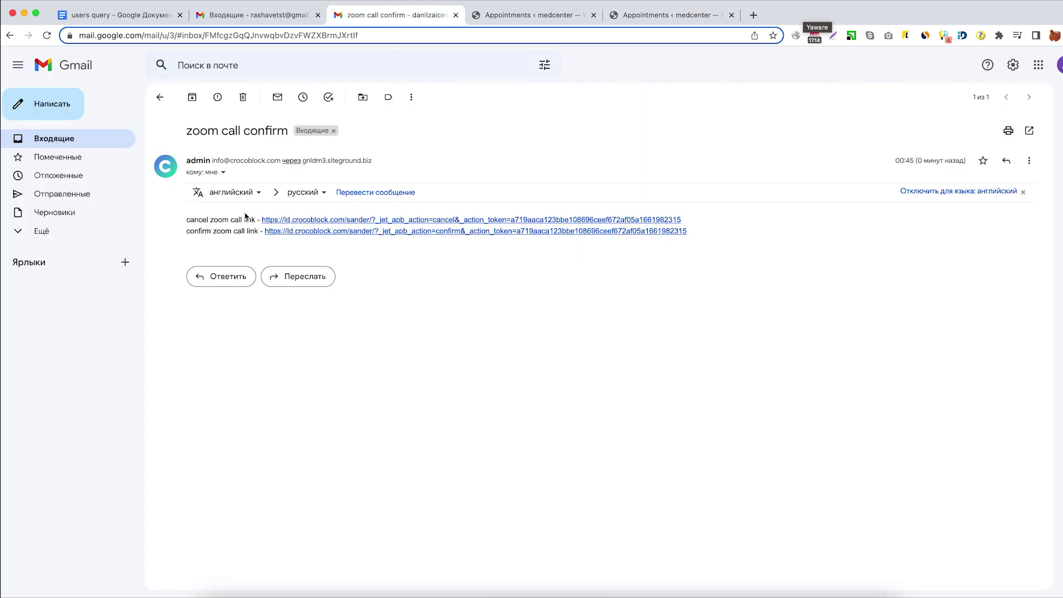
pyautogui.moveTo(197, 232); pyautogui.dragTo(211, 232)
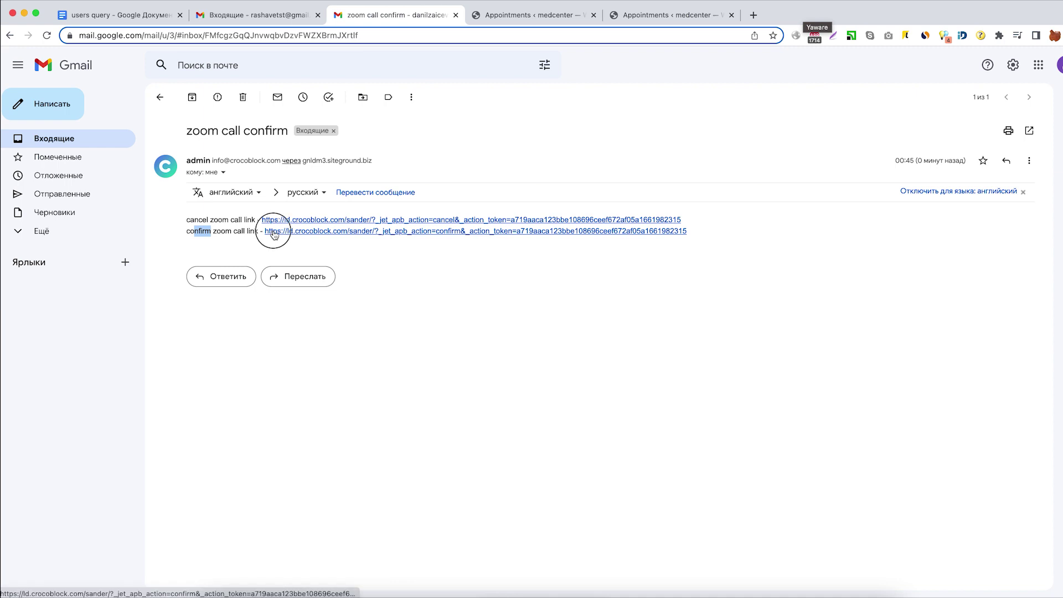
pyautogui.click(272, 232)
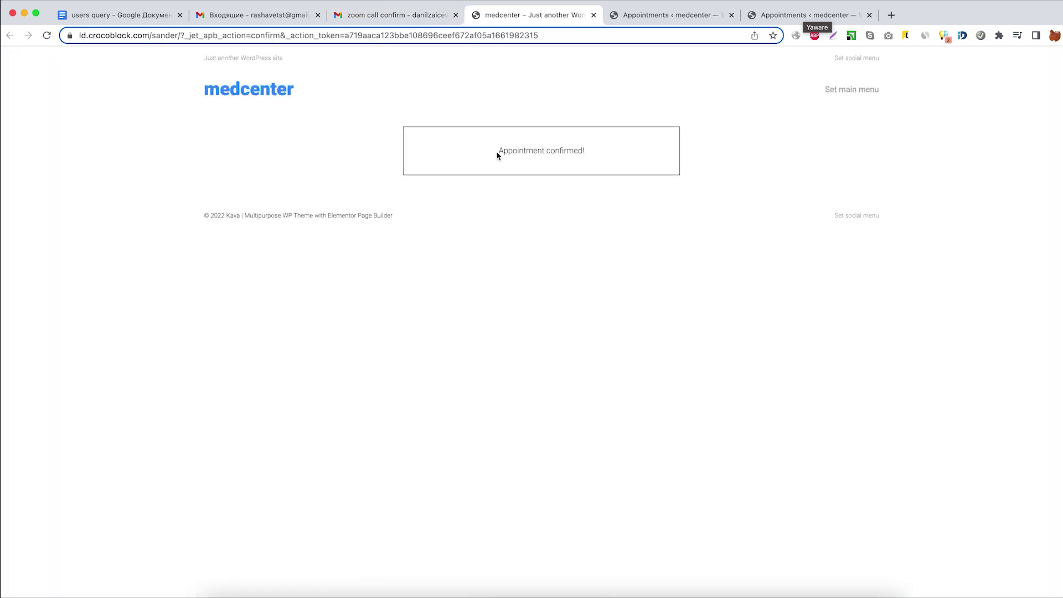
pyautogui.doubleClick(499, 152)
pyautogui.click(593, 15)
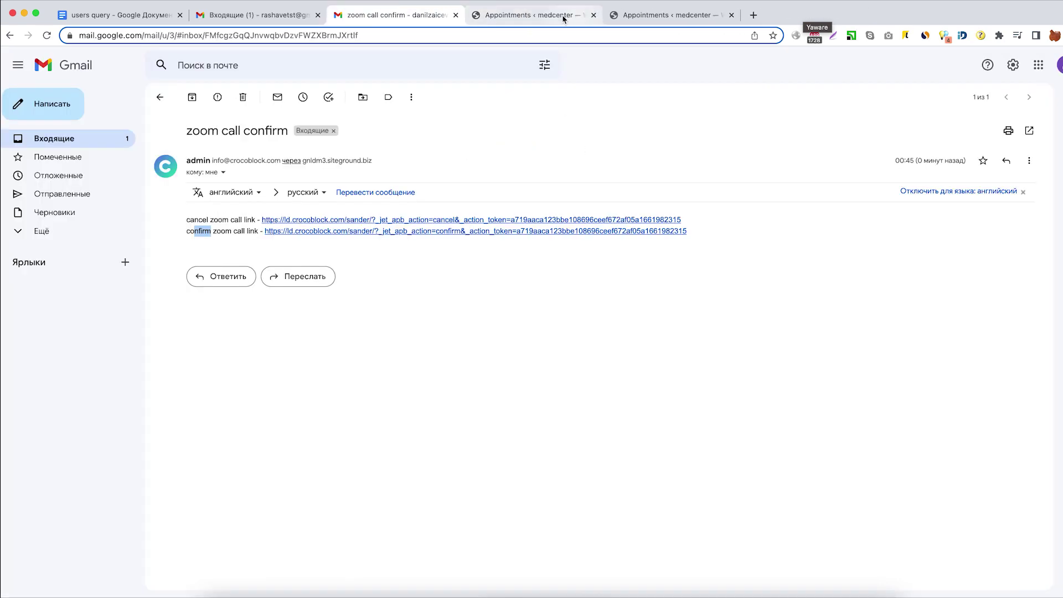
pyautogui.click(563, 19)
pyautogui.press('super+r')
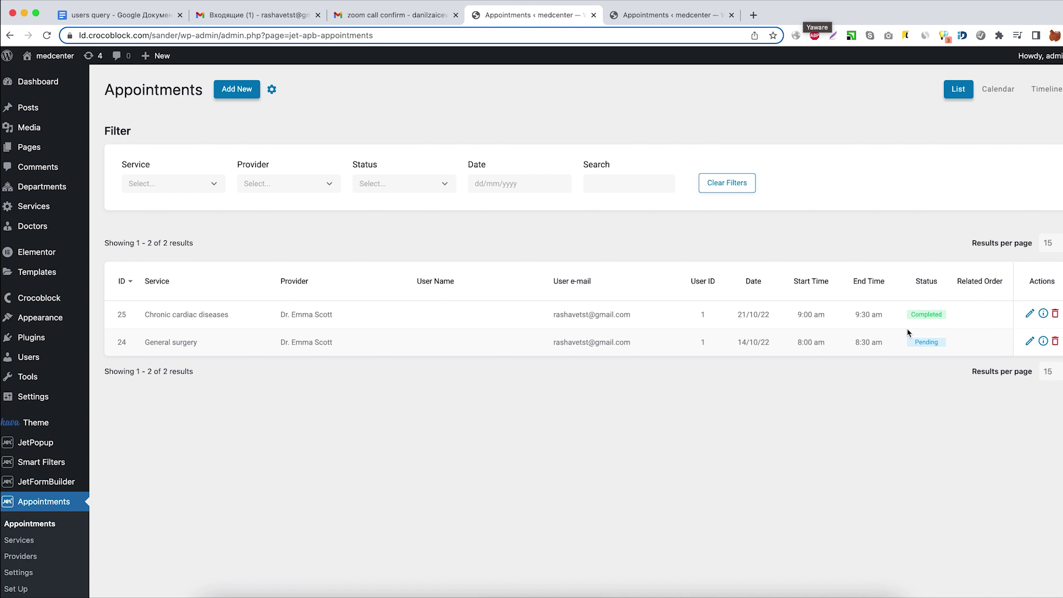
pyautogui.moveTo(912, 316); pyautogui.dragTo(944, 321)
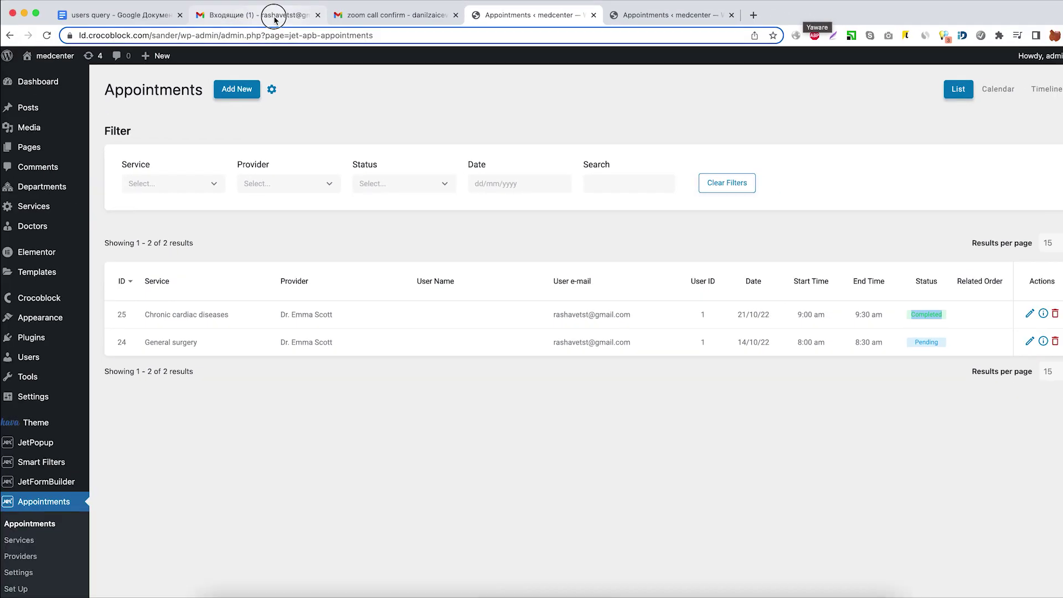
# Read the client's and doctor's 'zoom call Chronic cardiac diseases' emails, then follow the doctor's start link.
pyautogui.click(147, 32)
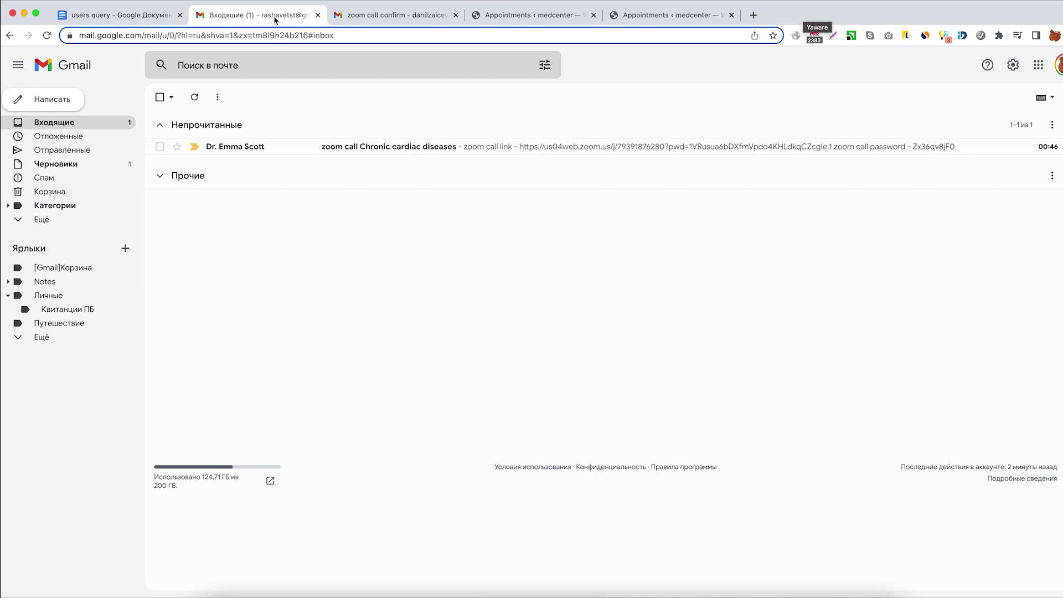
pyautogui.click(429, 148)
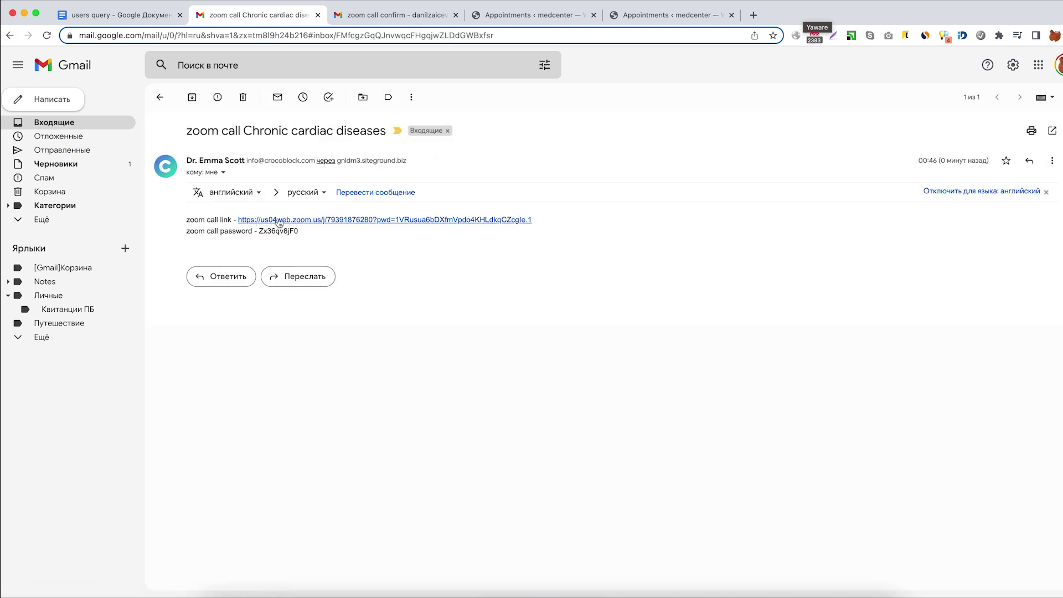
pyautogui.click(348, 22)
pyautogui.click(160, 97)
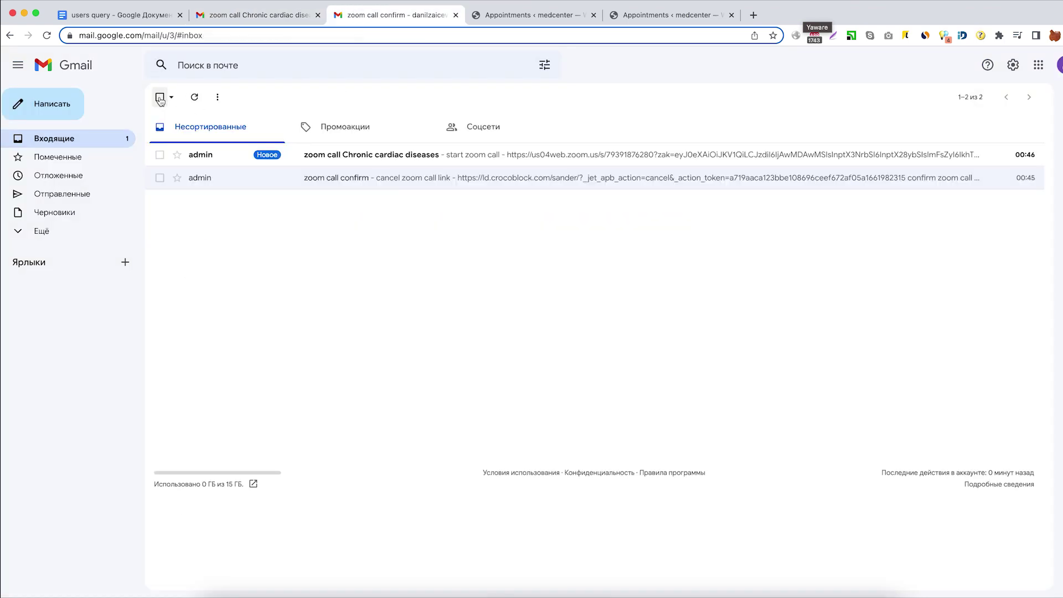
pyautogui.click(223, 161)
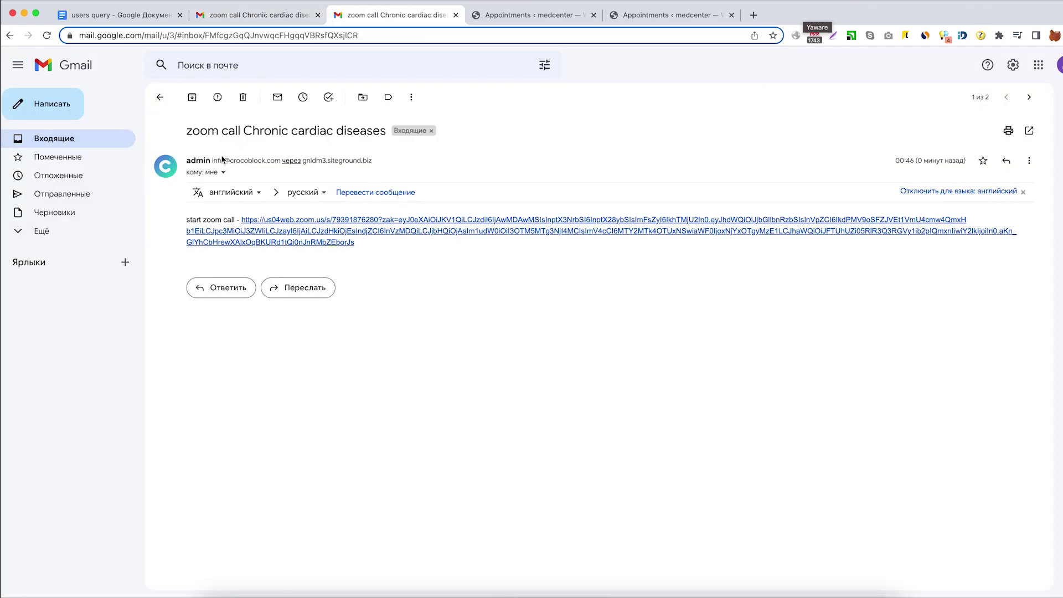
pyautogui.click(332, 221)
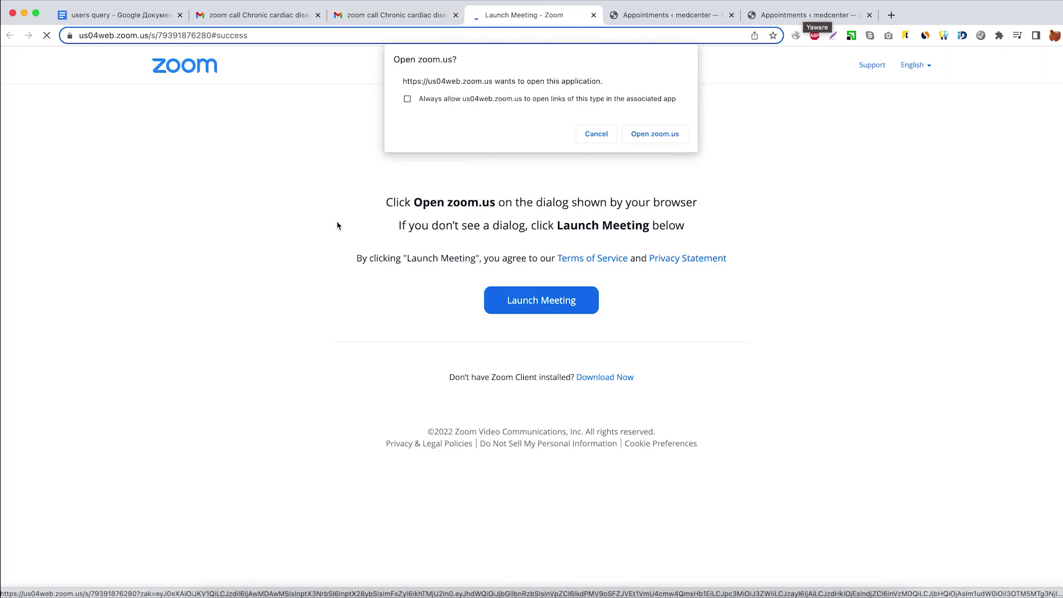
# Allow the browser to open the zoom.us app and launch the doctor's meeting.
pyautogui.click(665, 138)
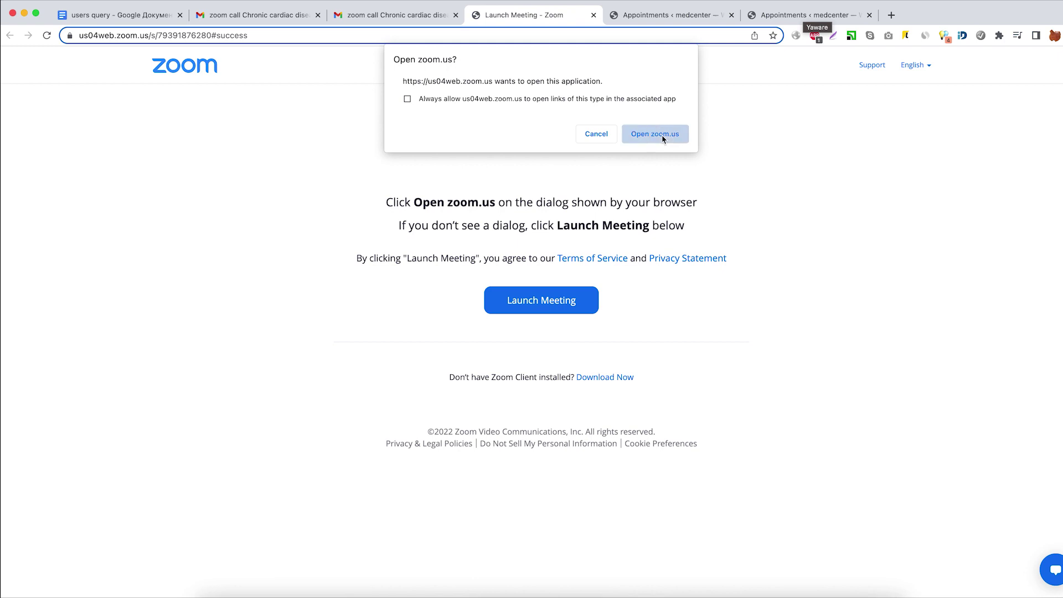